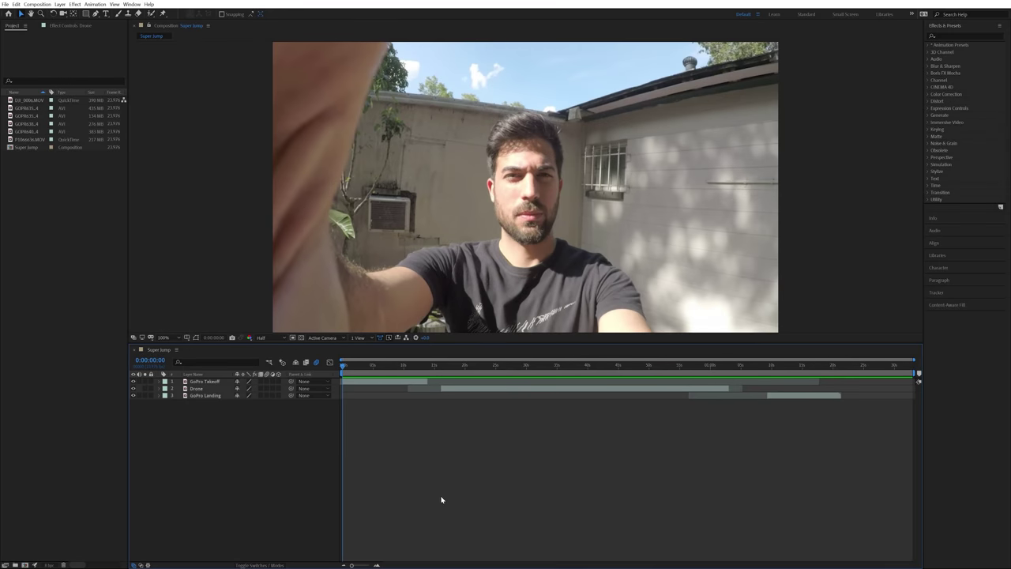
# Step: Scrub through and preview the composition, and enable time remapping on the Drone layer
pyautogui.moveTo(344, 368); pyautogui.dragTo(768, 378)
pyautogui.press('space')
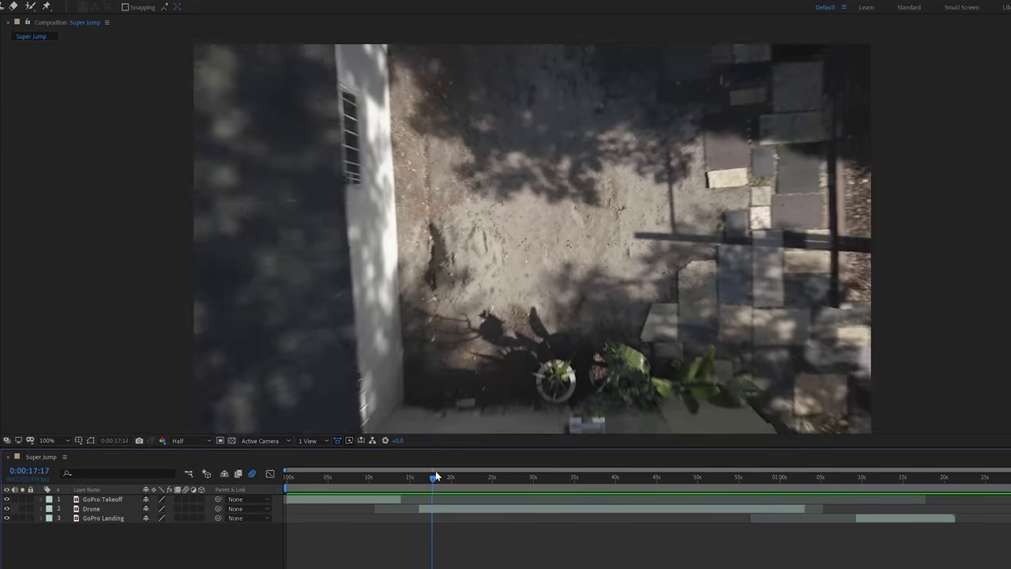
pyautogui.moveTo(435, 473)
pyautogui.mouseDown()
pyautogui.moveTo(496, 469)
pyautogui.moveTo(455, 479)
pyautogui.mouseUp()
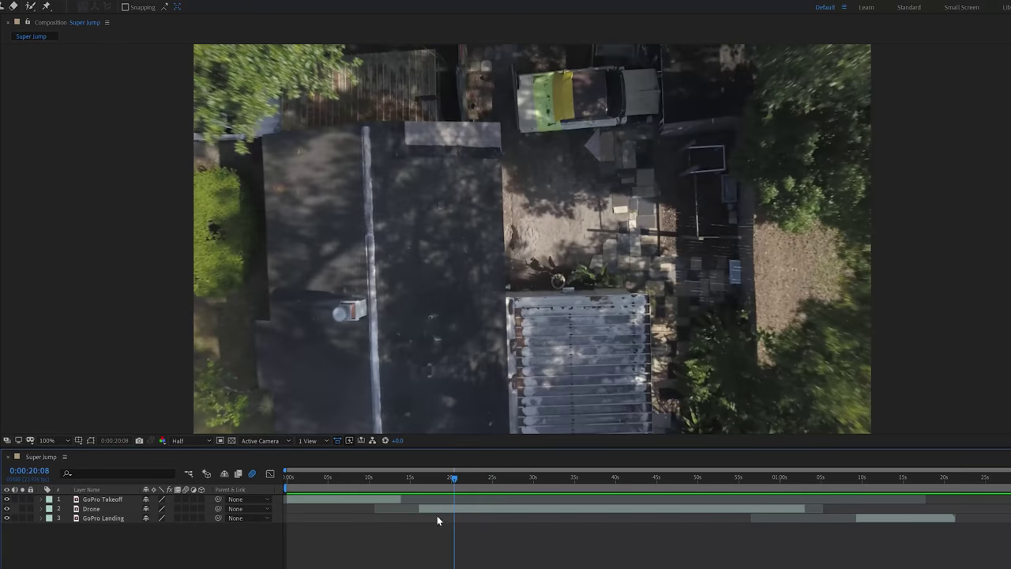
pyautogui.rightClick(437, 512)
pyautogui.moveTo(494, 272)
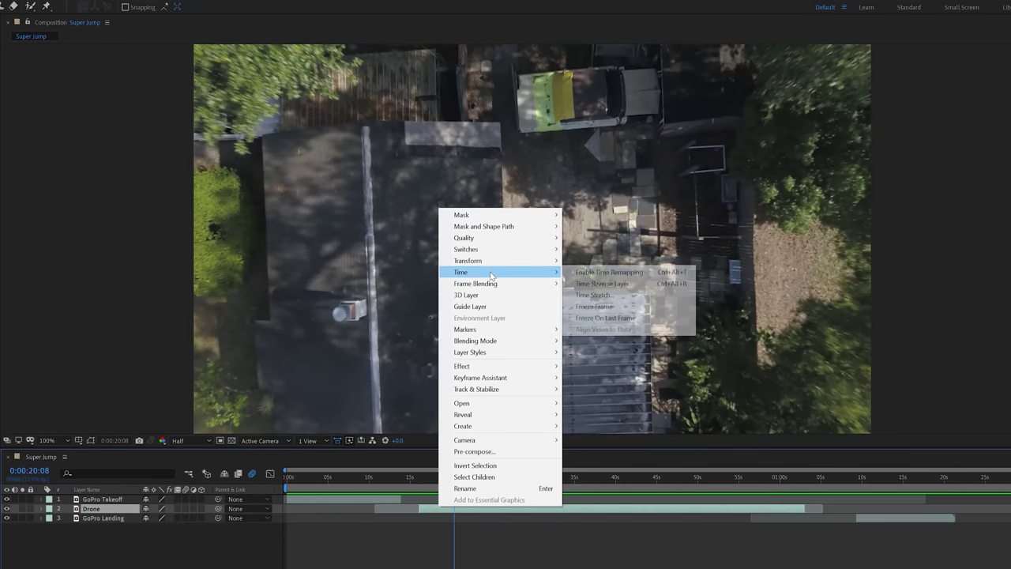
pyautogui.click(601, 272)
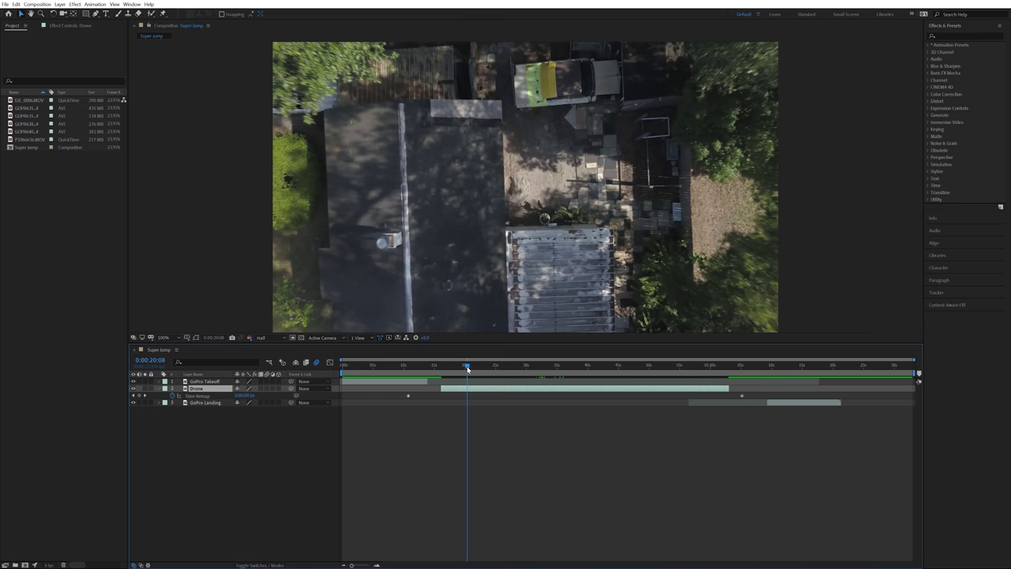
# Step: Add an eased Time Remap keyframe at the peak of the drone flight and move the first keyframe to about 33 seconds
pyautogui.moveTo(468, 368); pyautogui.dragTo(550, 366)
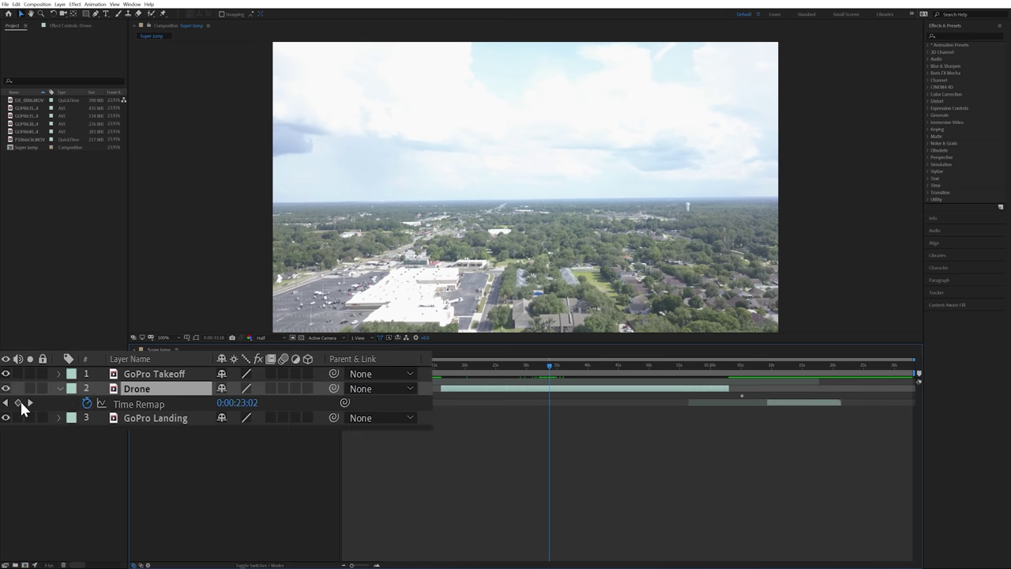
pyautogui.click(18, 403)
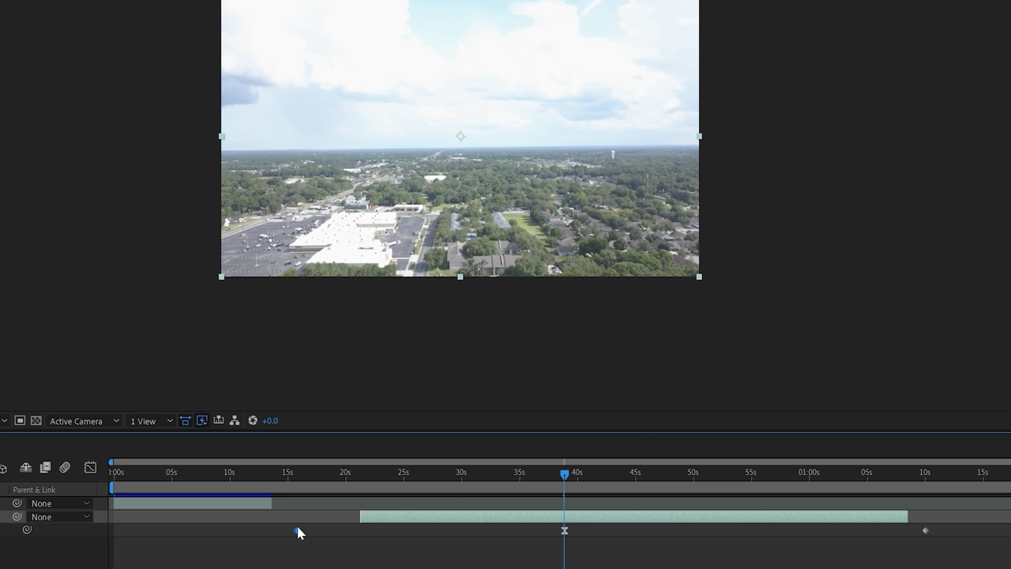
pyautogui.moveTo(299, 534); pyautogui.dragTo(412, 542)
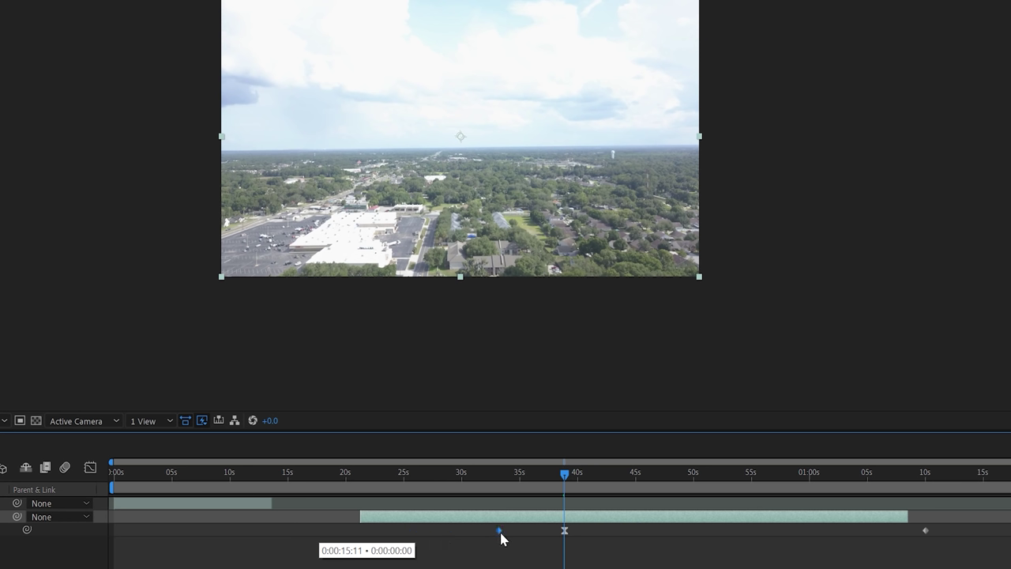
pyautogui.moveTo(506, 533); pyautogui.dragTo(507, 534)
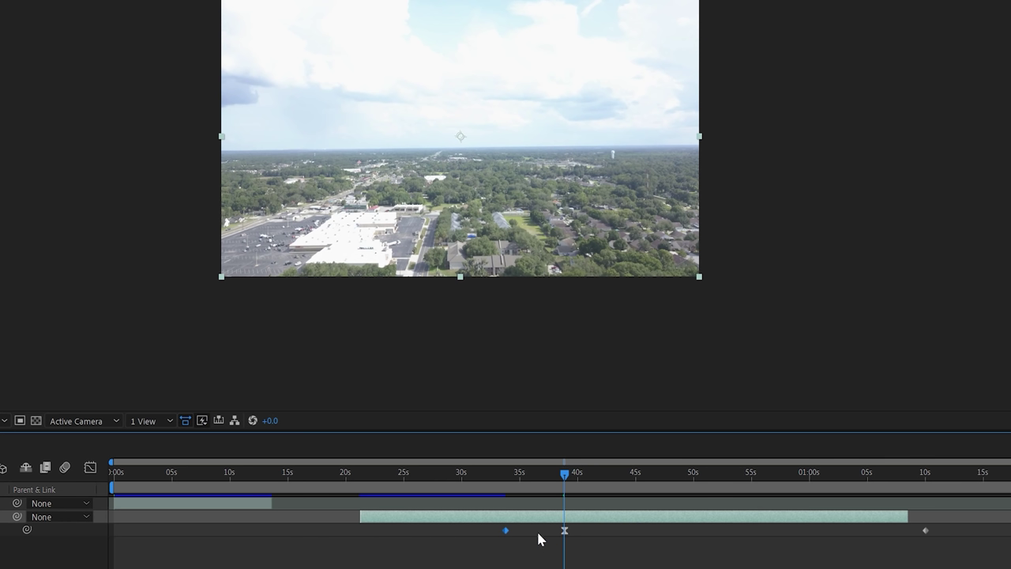
pyautogui.click(497, 474)
pyautogui.press('space')
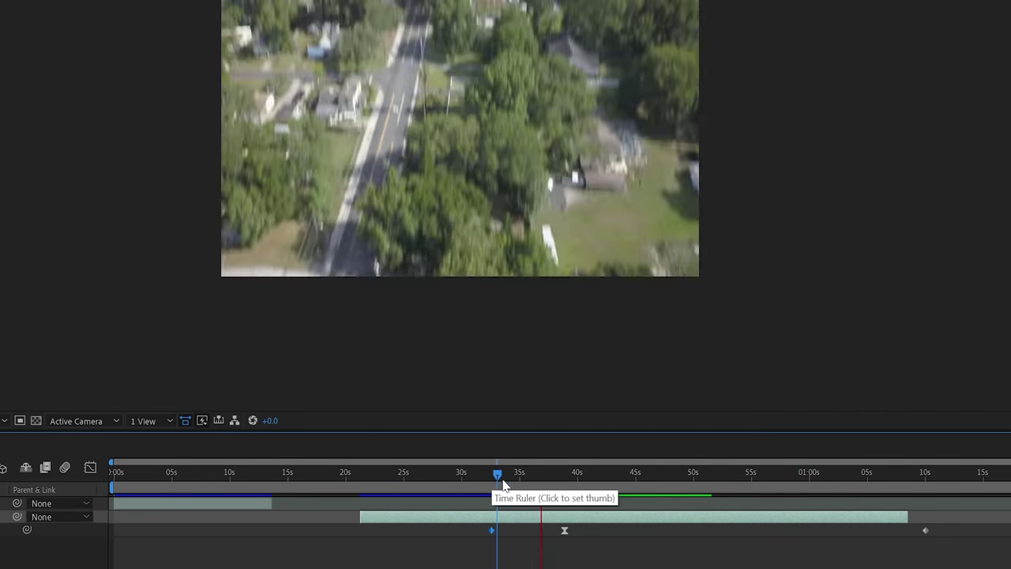
# Step: Add another eased Time Remap keyframe at about 44 seconds, move it to about 40.5 seconds, and bring the last keyframe to about 44 seconds
pyautogui.moveTo(497, 476); pyautogui.dragTo(623, 485)
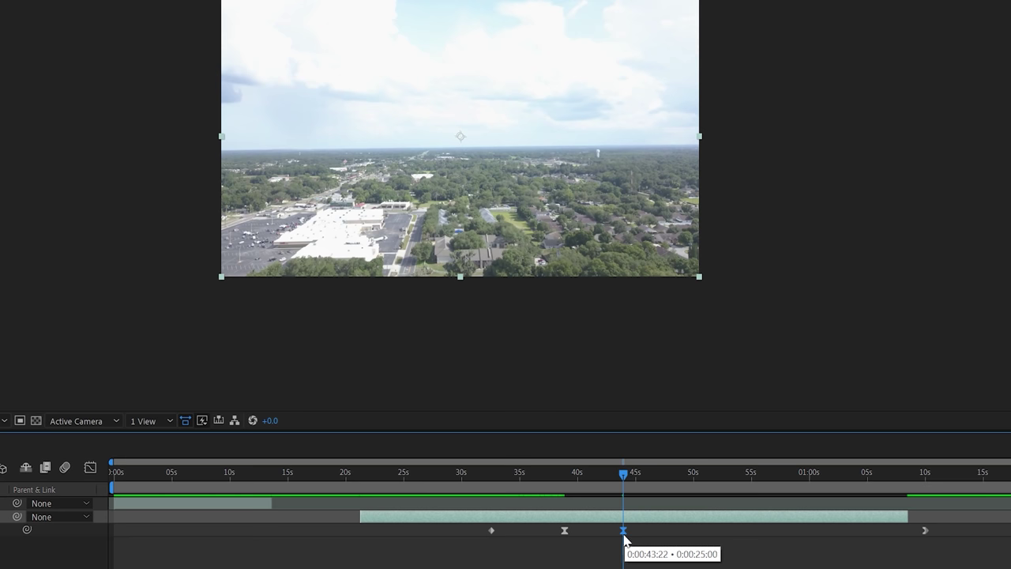
pyautogui.moveTo(624, 531); pyautogui.dragTo(583, 531)
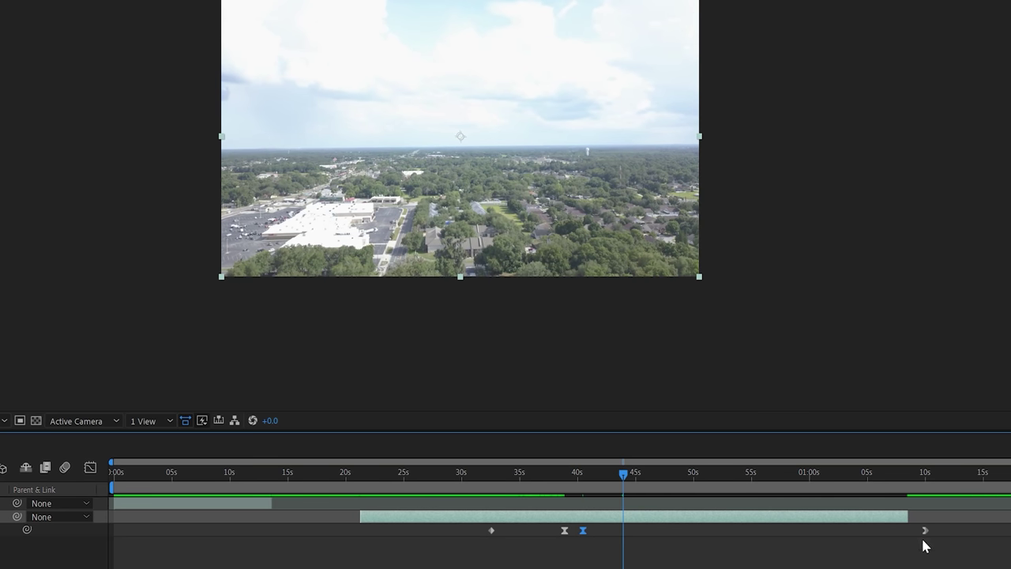
pyautogui.moveTo(926, 534); pyautogui.dragTo(627, 535)
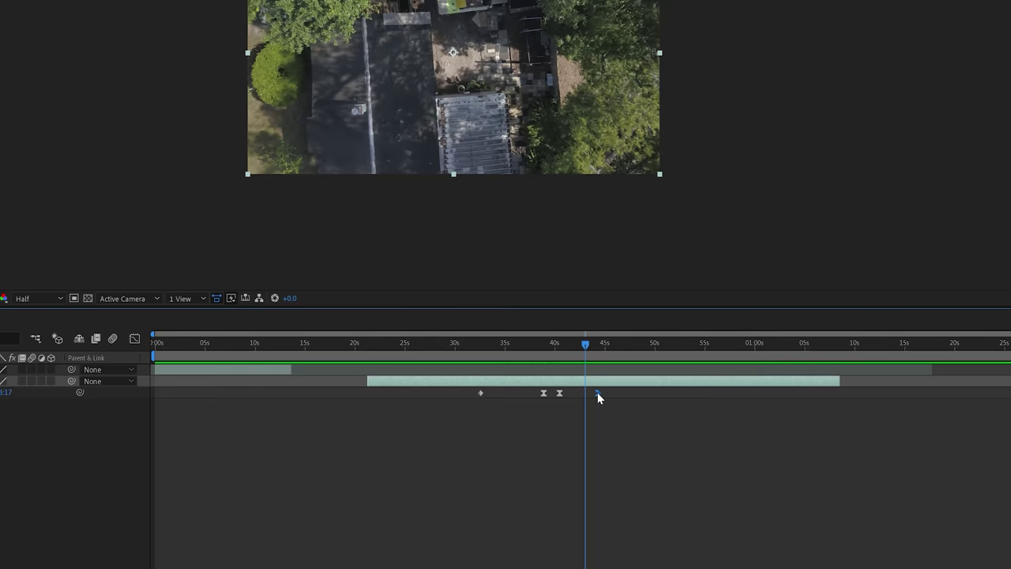
# Step: Set the temporal interpolation of the Drone layer's last Time Remap keyframe to Linear
pyautogui.rightClick(626, 530)
pyautogui.click(656, 504)
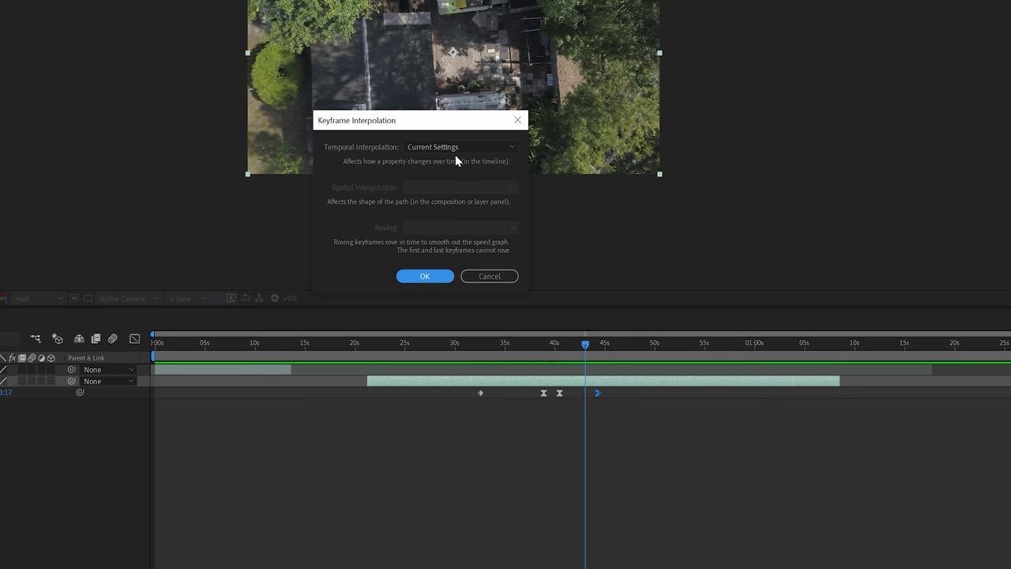
pyautogui.click(458, 148)
pyautogui.click(433, 181)
pyautogui.click(425, 276)
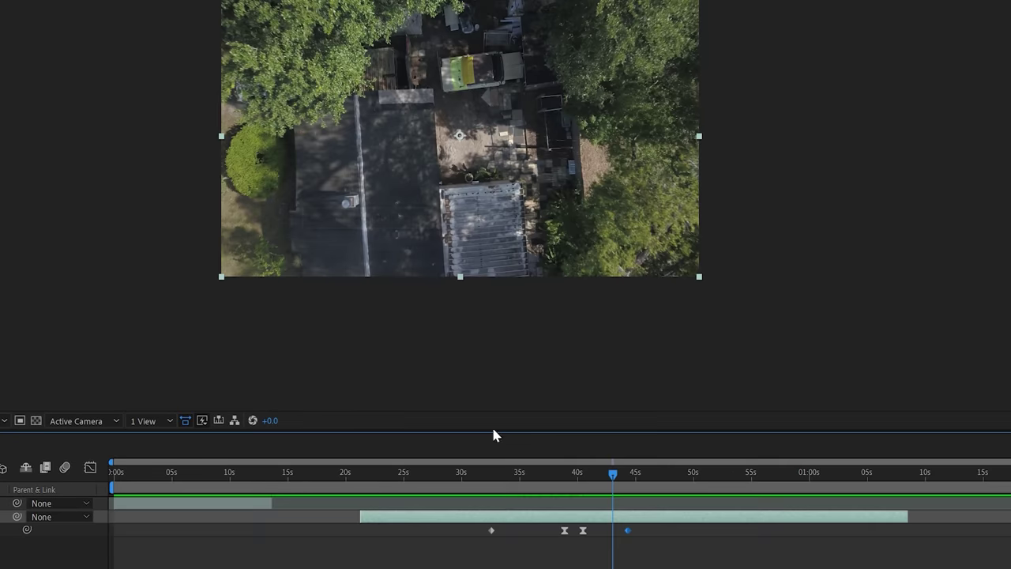
# Step: Preview the ramped drone flight and try moving its first Time Remap keyframe to about 36 seconds
pyautogui.click(554, 343)
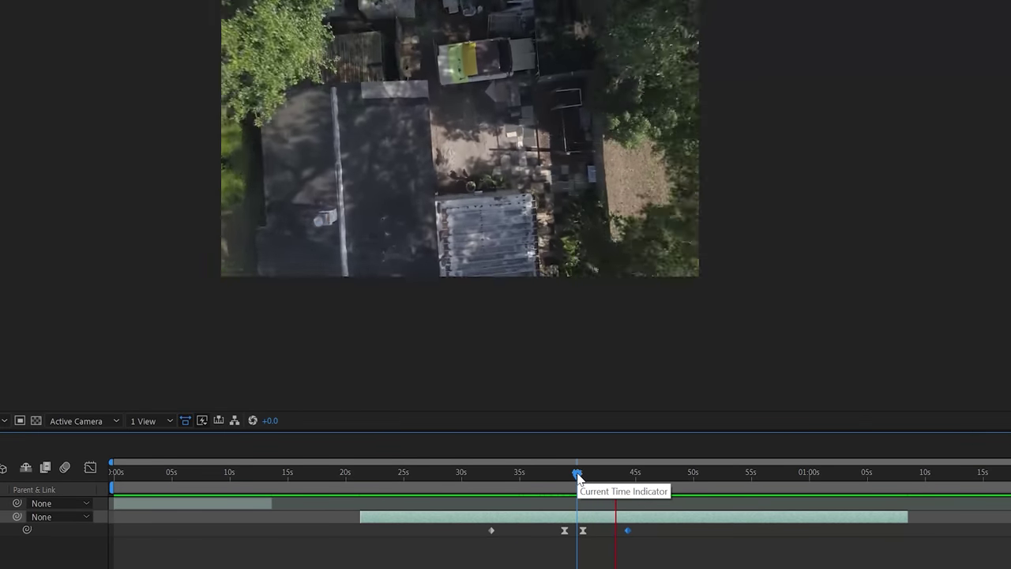
pyautogui.moveTo(578, 476); pyautogui.dragTo(507, 478)
pyautogui.press('space')
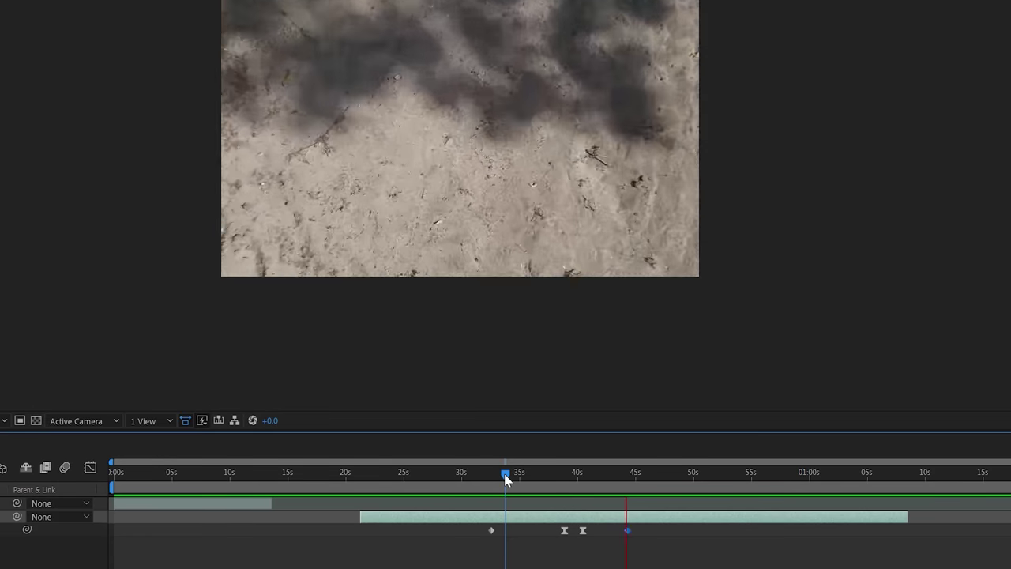
pyautogui.press('space')
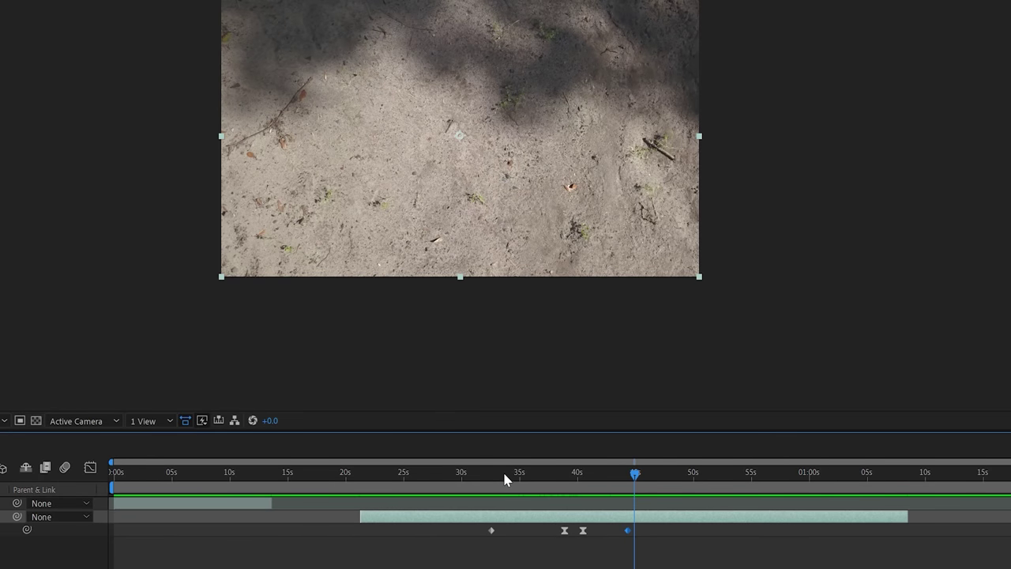
pyautogui.moveTo(491, 530); pyautogui.dragTo(532, 535)
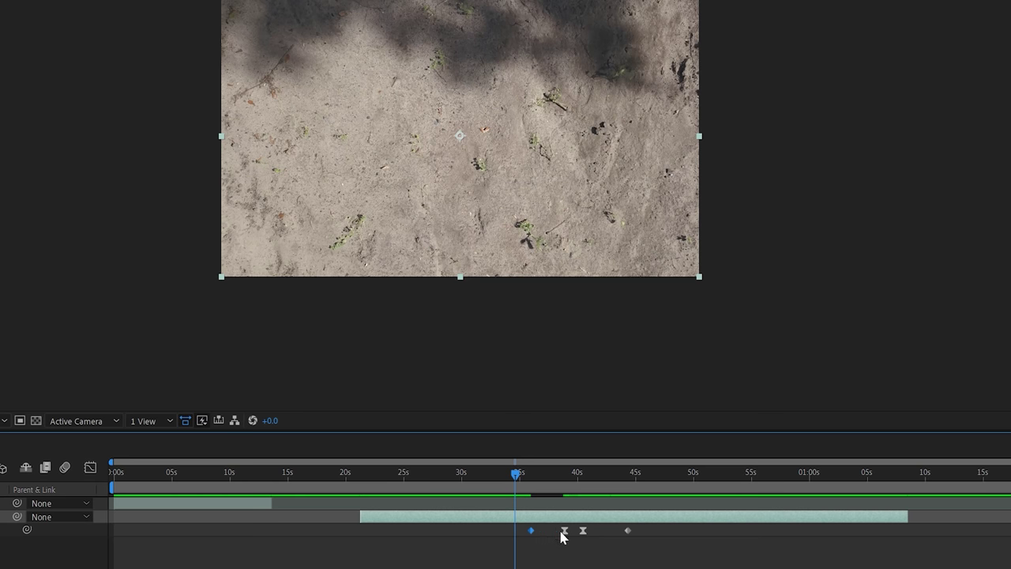
pyautogui.click(538, 479)
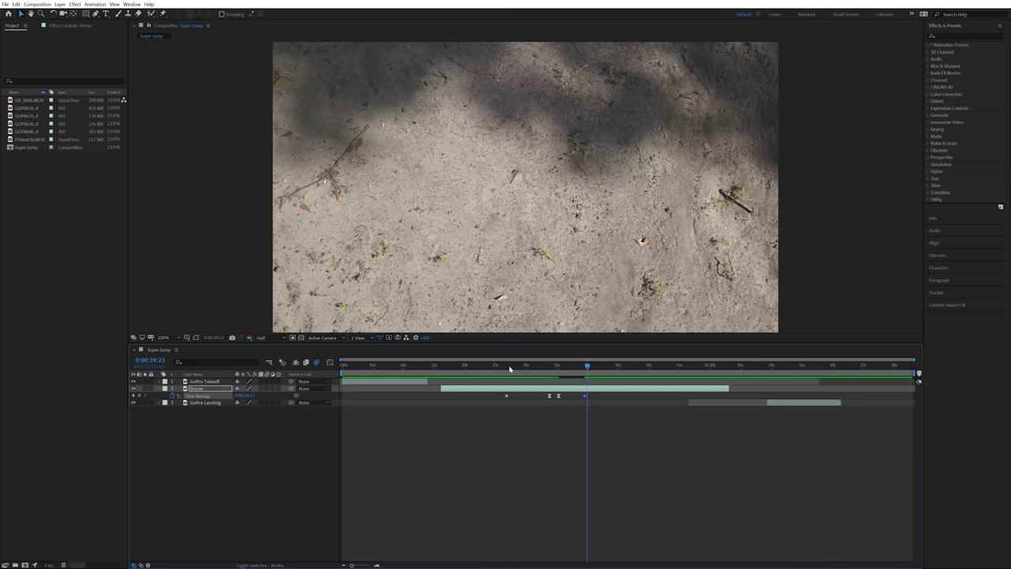
# Step: Trim the Drone layer to its first and last Time Remap keyframes, from 0:00:26:22 to 0:00:39:13
pyautogui.click(510, 369)
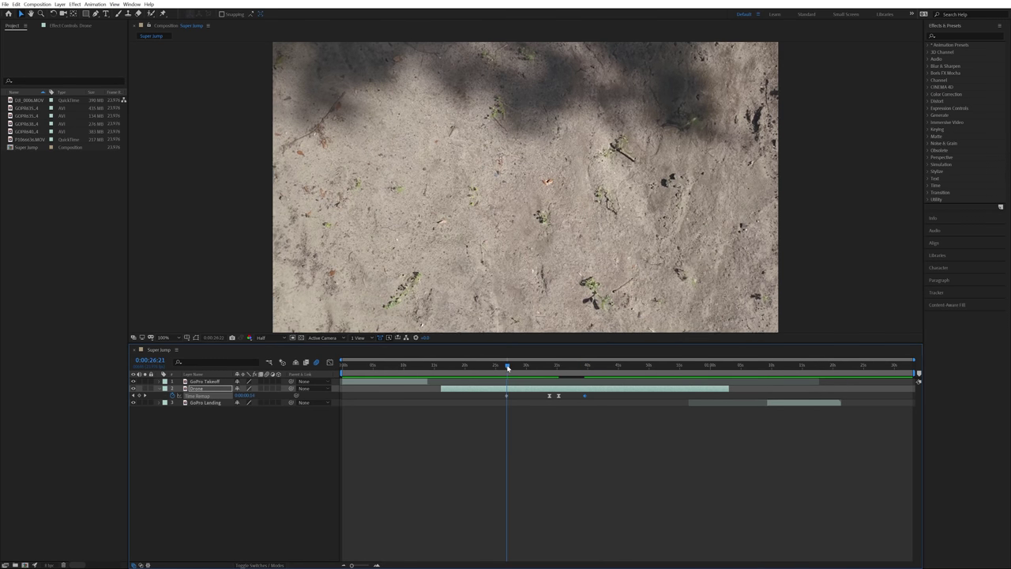
pyautogui.hotkey('alt', '[')
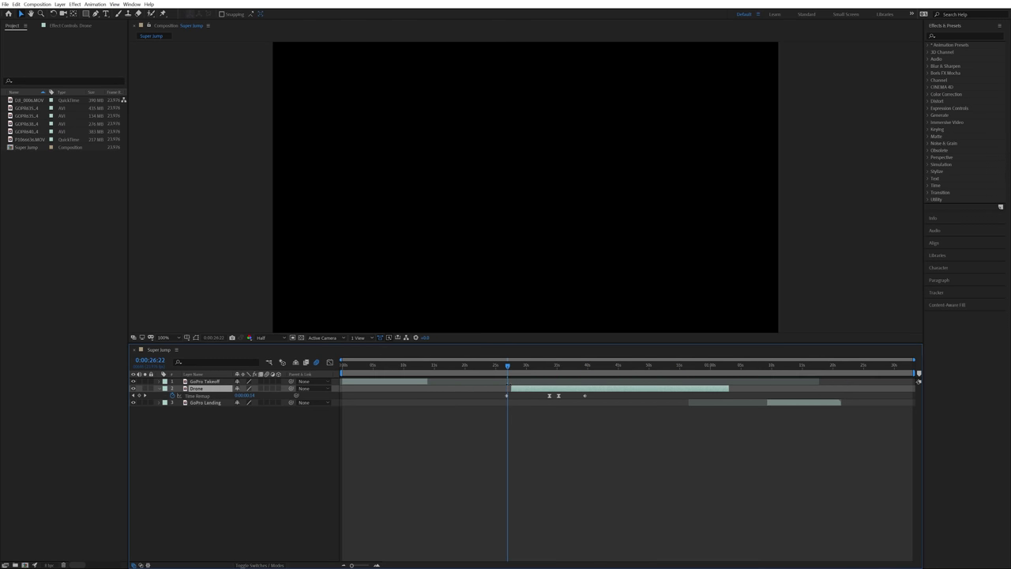
pyautogui.click(585, 366)
pyautogui.hotkey('alt', ']')
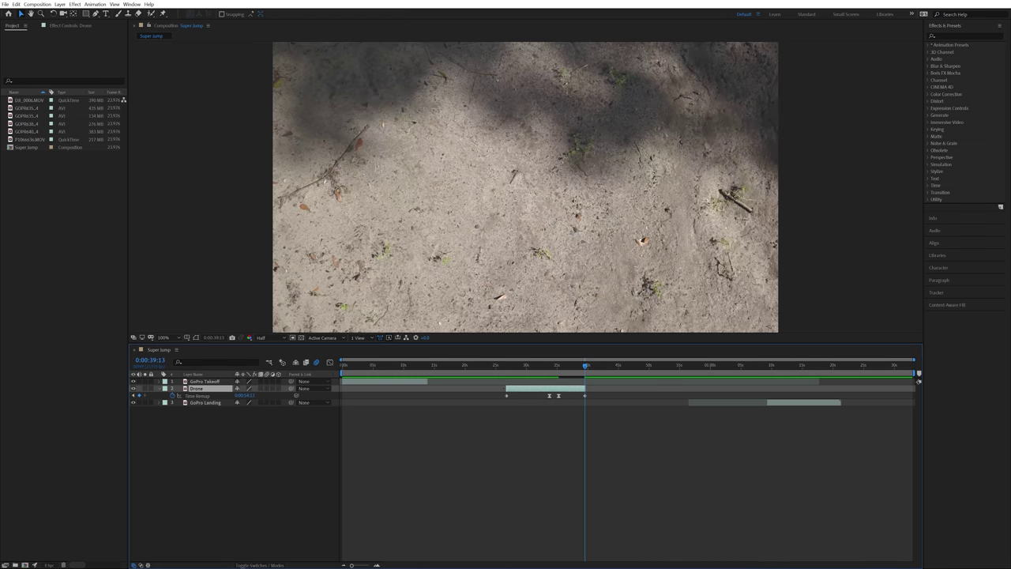
# Step: Place the Drone clip directly after GoPro Takeoff and the GoPro Landing clip directly after Drone, previewing the takeoff cut
pyautogui.moveTo(514, 393); pyautogui.dragTo(465, 393)
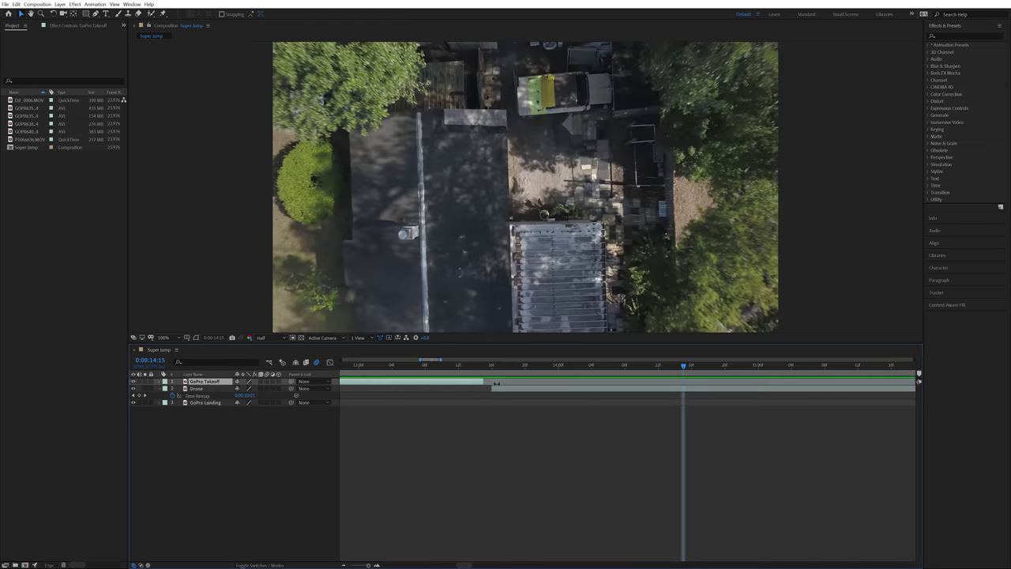
pyautogui.moveTo(498, 391); pyautogui.dragTo(490, 391)
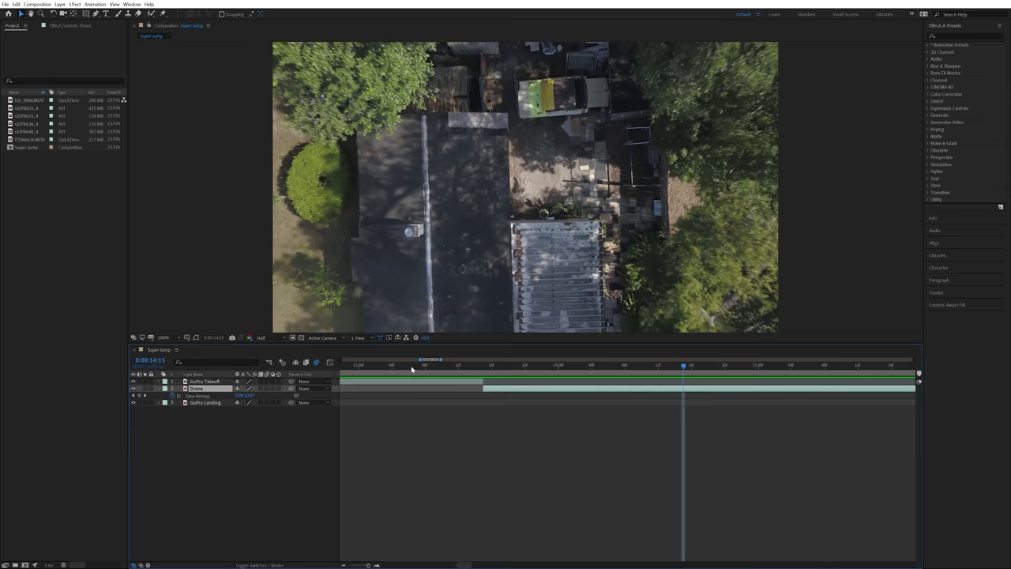
pyautogui.click(409, 367)
pyautogui.press('space')
pyautogui.press('space')
pyautogui.click(377, 366)
pyautogui.press('space')
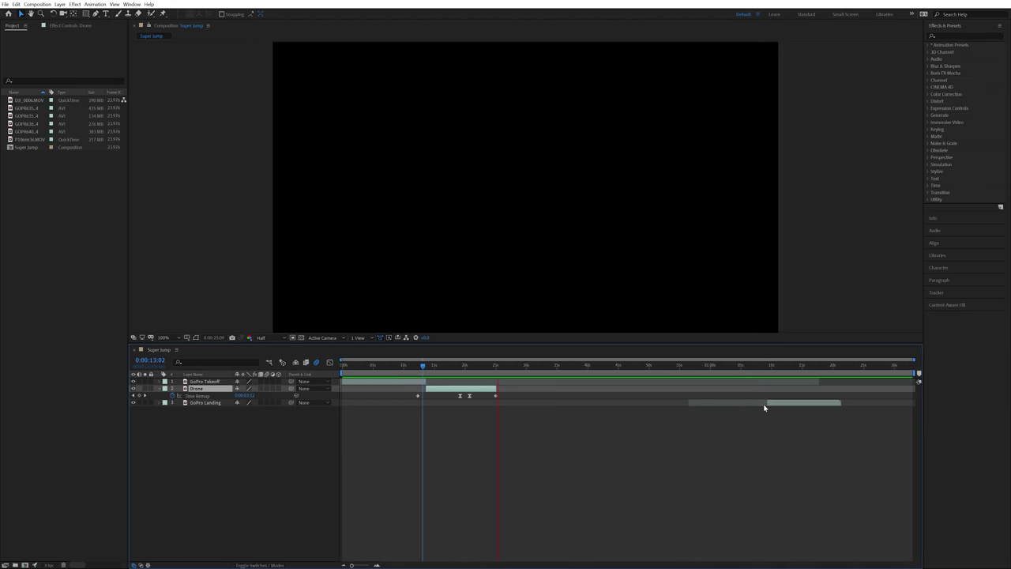
pyautogui.moveTo(789, 405); pyautogui.dragTo(514, 405)
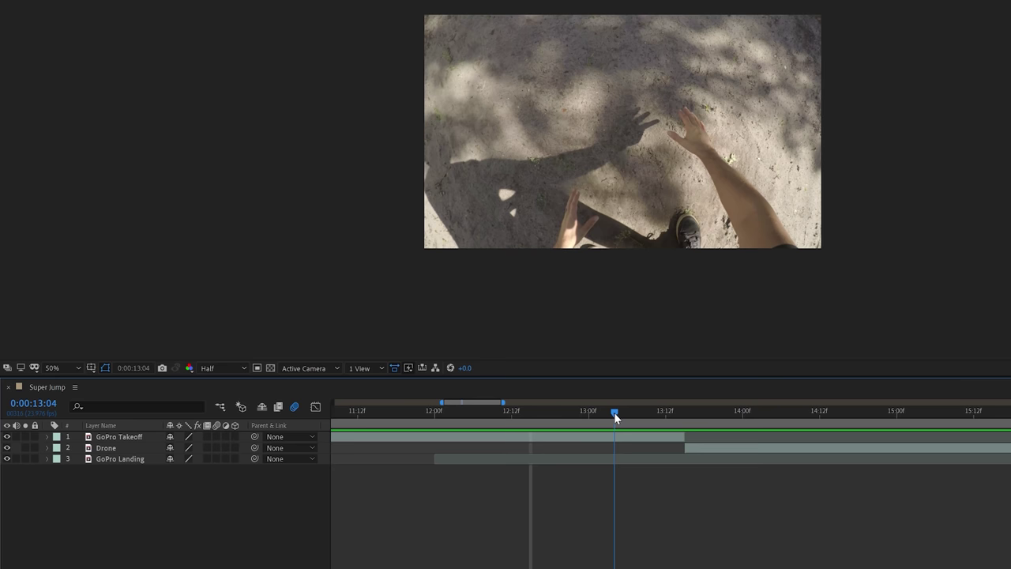
# Step: Split the GoPro Takeoff layer at 0:00:13:05 and place its second part below the first in the layer stack
pyautogui.moveTo(628, 413); pyautogui.dragTo(622, 414)
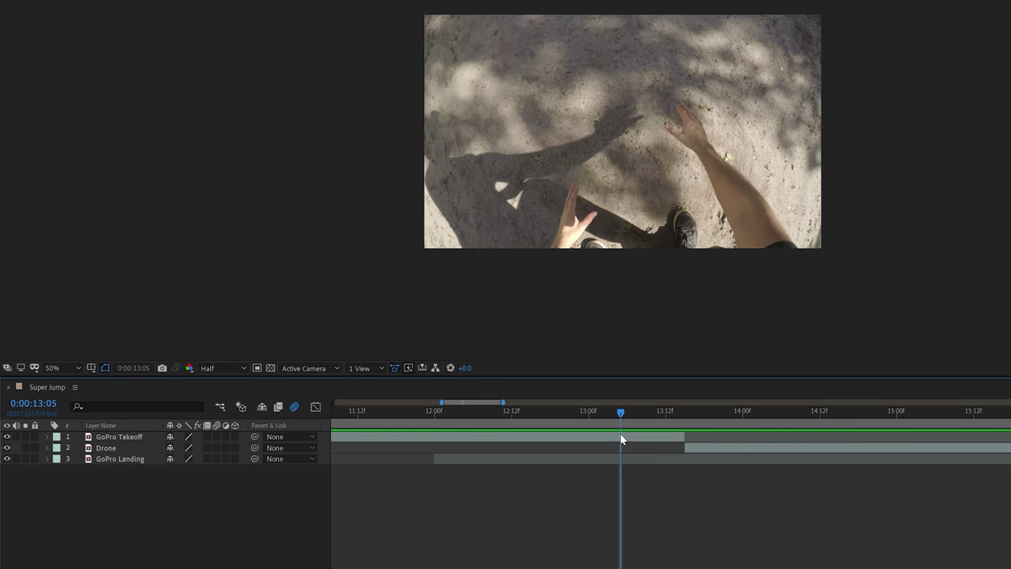
pyautogui.click(621, 437)
pyautogui.hotkey('ctrl', 'shift', 'd')
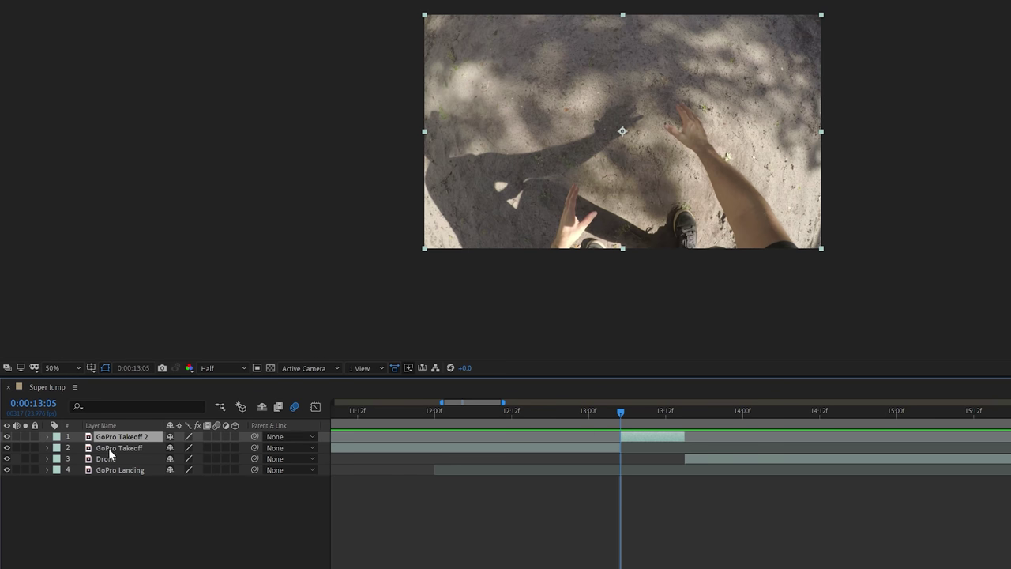
pyautogui.moveTo(104, 444); pyautogui.dragTo(104, 455)
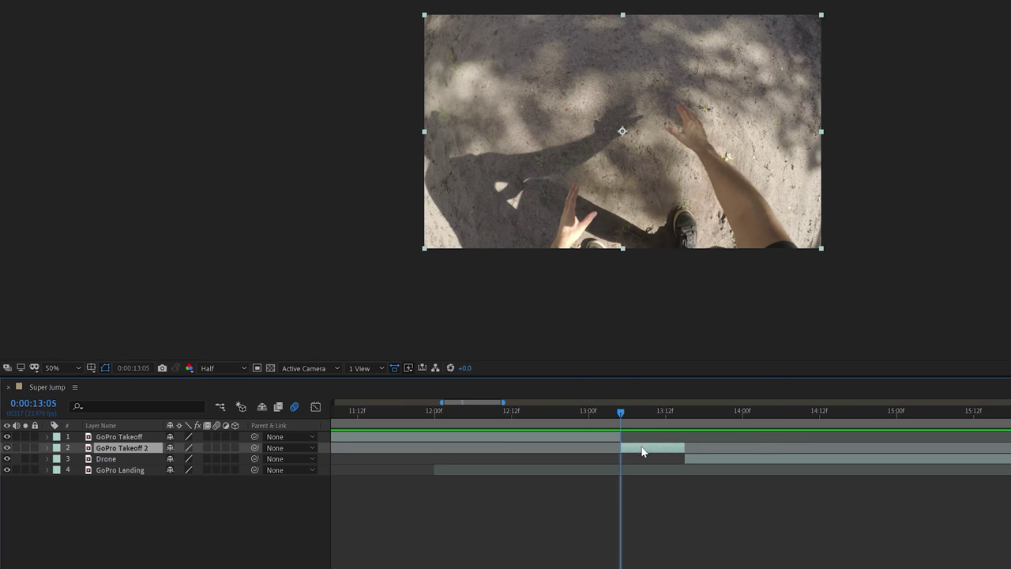
# Step: Time-stretch the GoPro Takeoff 2 layer with a stretch factor of 50
pyautogui.rightClick(642, 451)
pyautogui.moveTo(710, 173)
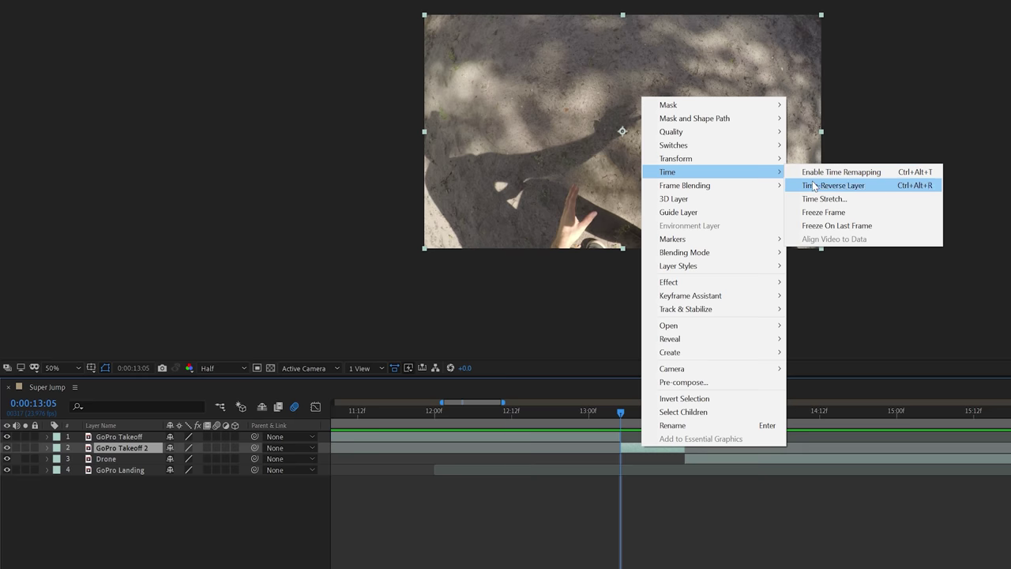
pyautogui.click(801, 198)
pyautogui.write('50')
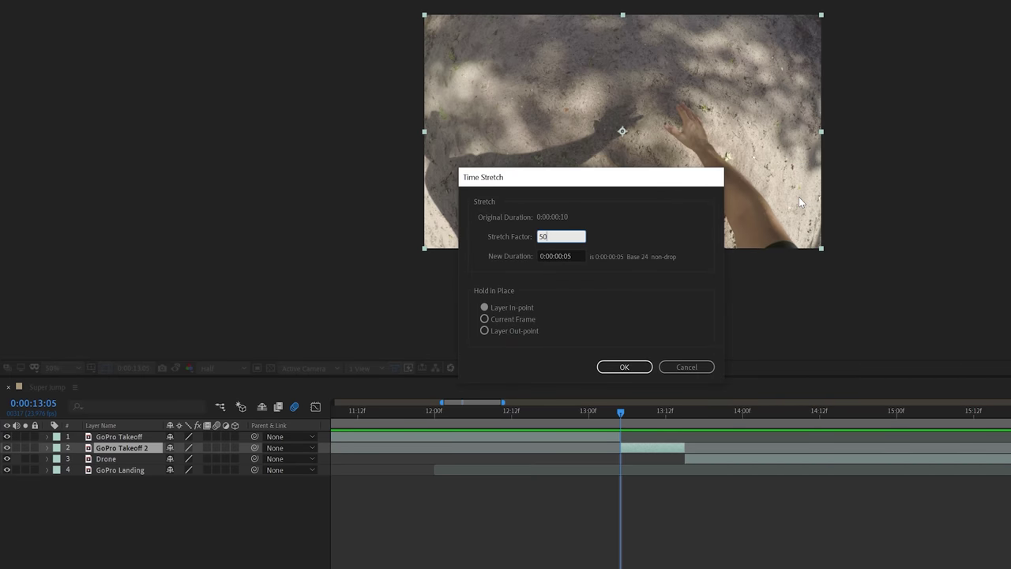
pyautogui.click(624, 366)
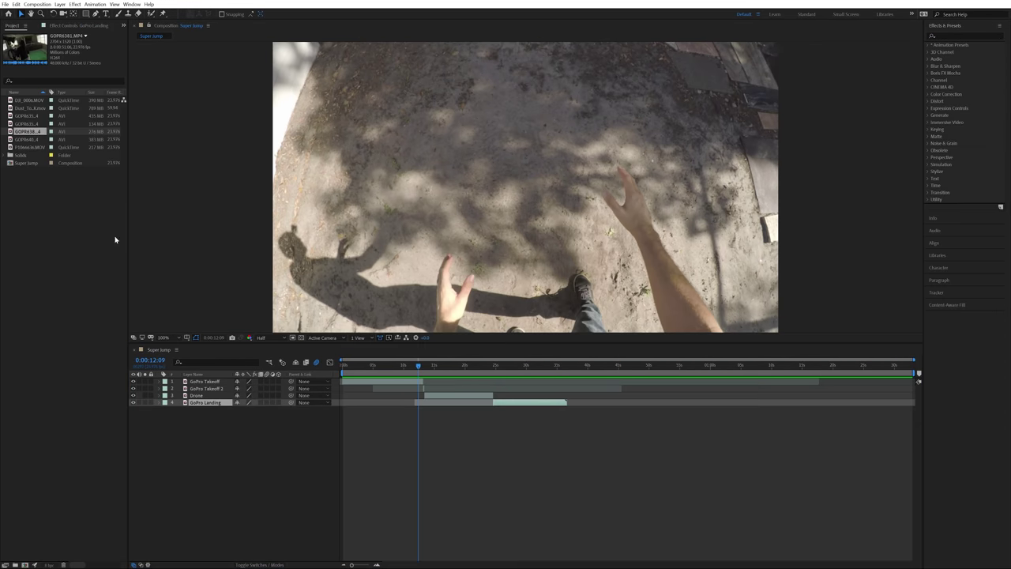
# Step: Add the GOPR6381.MP4 green screen clip above the Drone layer and trim its start to 0:01:06:12
pyautogui.moveTo(27, 134); pyautogui.dragTo(629, 392)
pyautogui.click(744, 366)
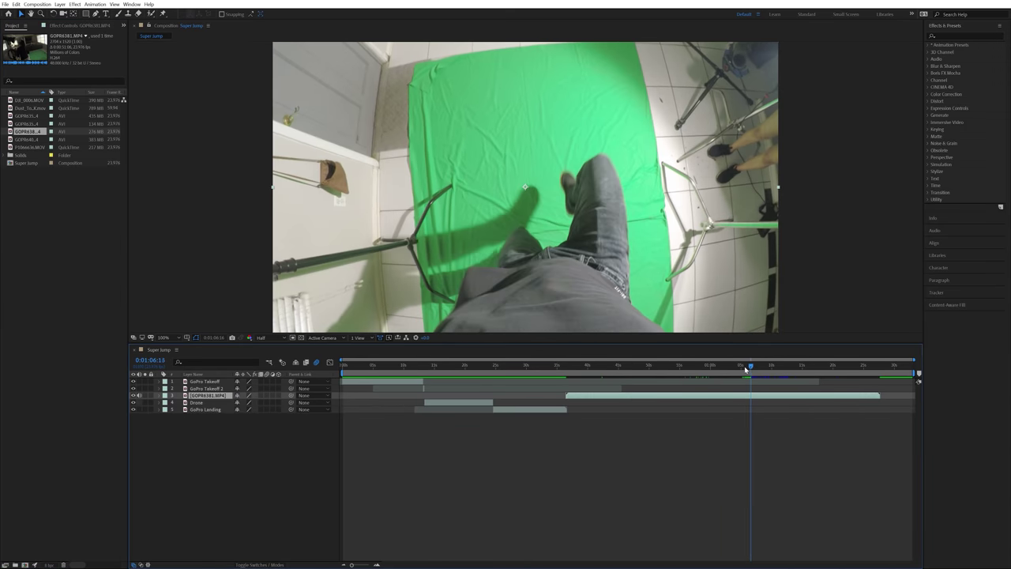
pyautogui.press('pageup')
pyautogui.press('pageup')
pyautogui.press('pageup')
pyautogui.press('pageup')
pyautogui.press('pageup')
pyautogui.press('pageup')
pyautogui.press('pagedown')
pyautogui.press('pagedown')
pyautogui.press('pagedown')
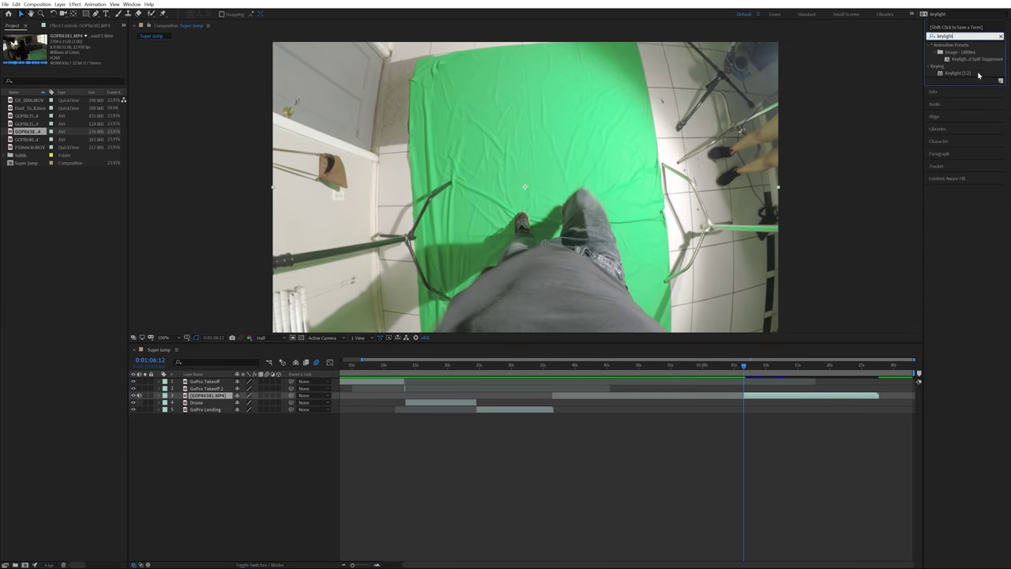
# Step: Apply Keylight (1.2) to GOPR6381.MP4 and sample the green backdrop as its screen colour
pyautogui.moveTo(979, 75); pyautogui.dragTo(546, 174)
pyautogui.click(553, 168)
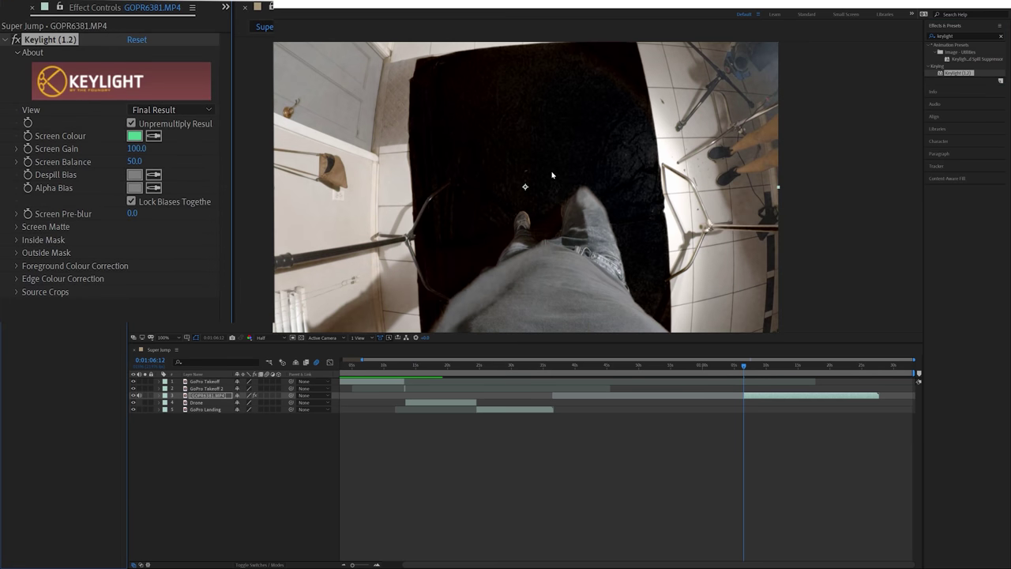
# Step: Clean up the Keylight screen matte in its Screen Matte view with Clip Black 67.5 and Clip White 69.3, then restore Final Result
pyautogui.click(168, 115)
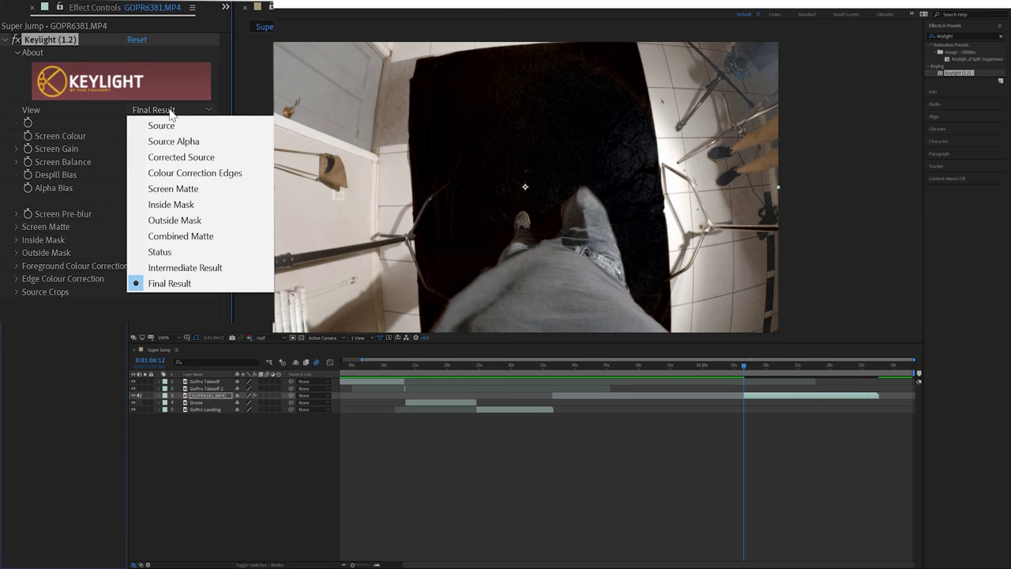
pyautogui.click(170, 190)
pyautogui.click(16, 227)
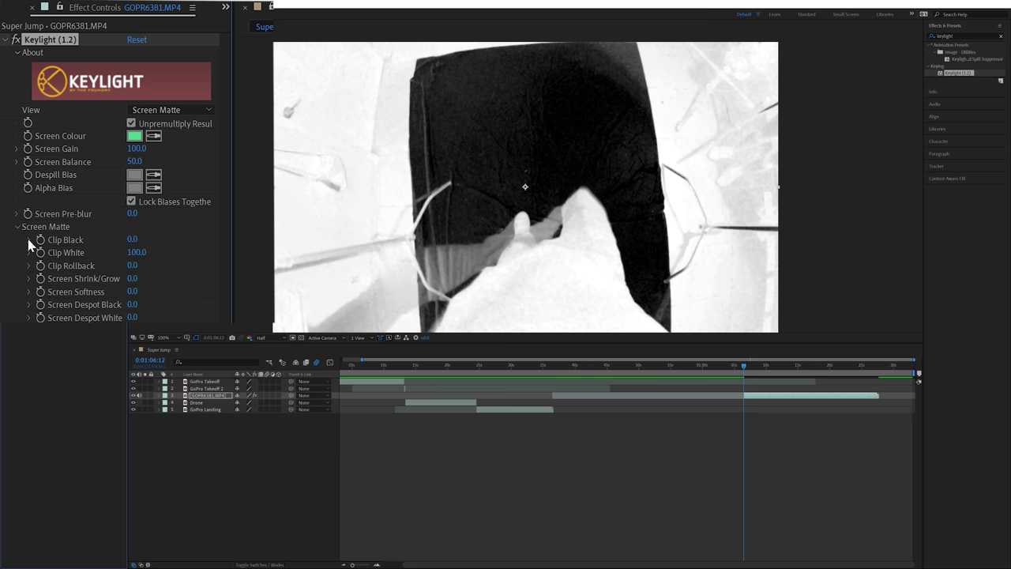
pyautogui.click(30, 239)
pyautogui.click(30, 273)
pyautogui.moveTo(50, 260); pyautogui.dragTo(157, 262)
pyautogui.moveTo(205, 294); pyautogui.dragTo(156, 292)
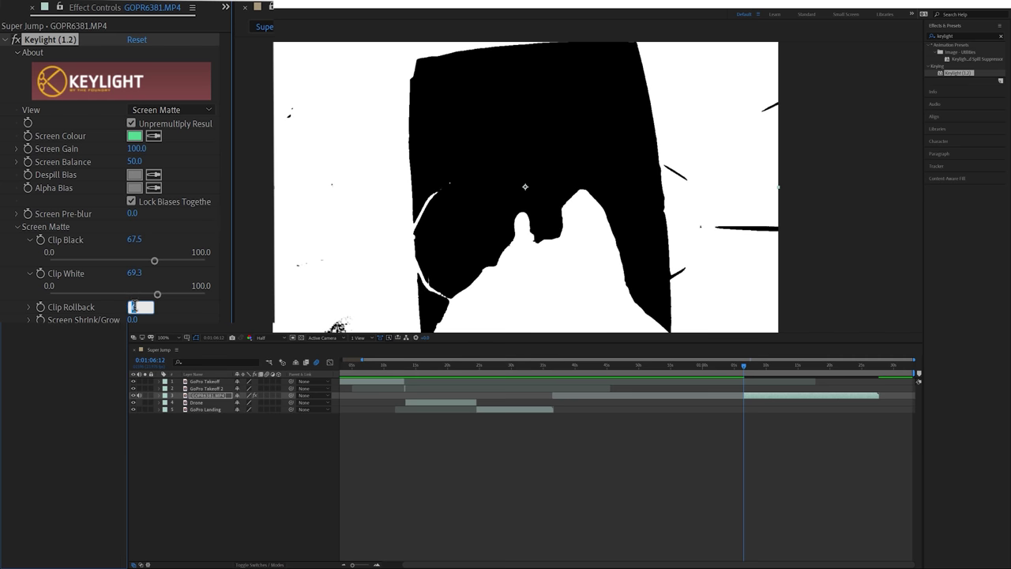
pyautogui.click(170, 110)
pyautogui.click(158, 280)
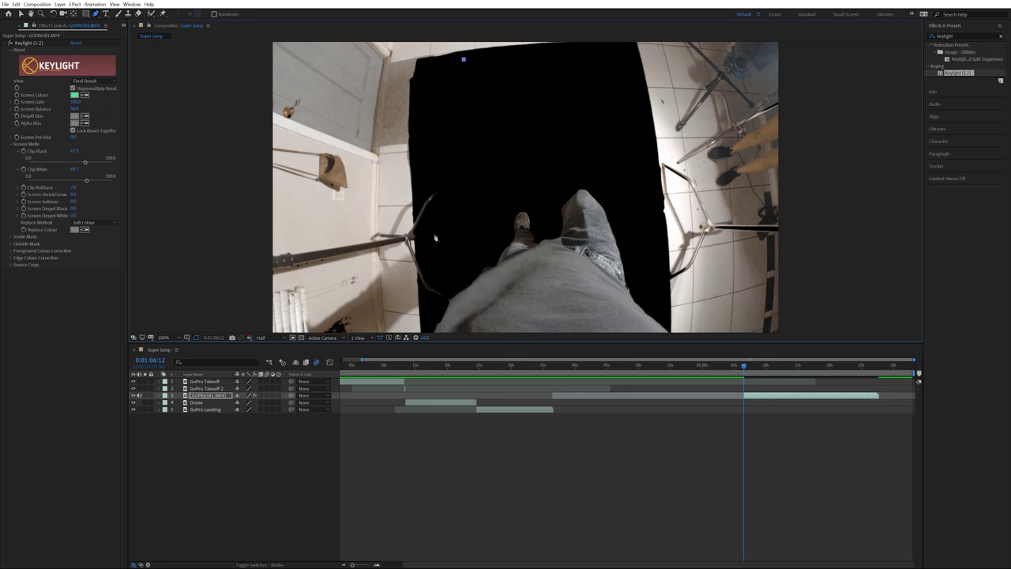
# Step: Draw a closed mask on GOPR6381.MP4 around the legs and body, leaving out the room beyond the green backdrop
pyautogui.press(',')
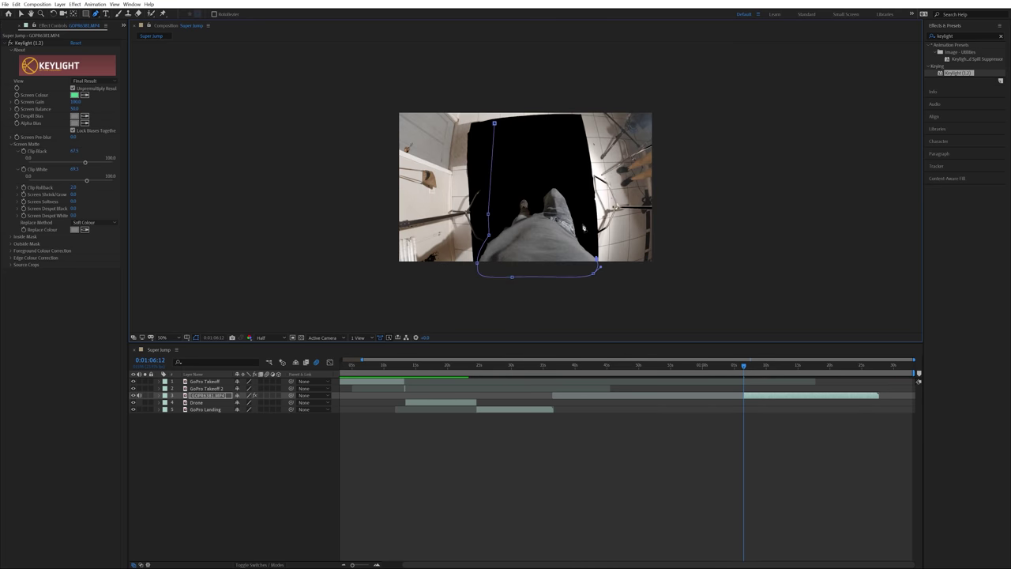
pyautogui.press('v')
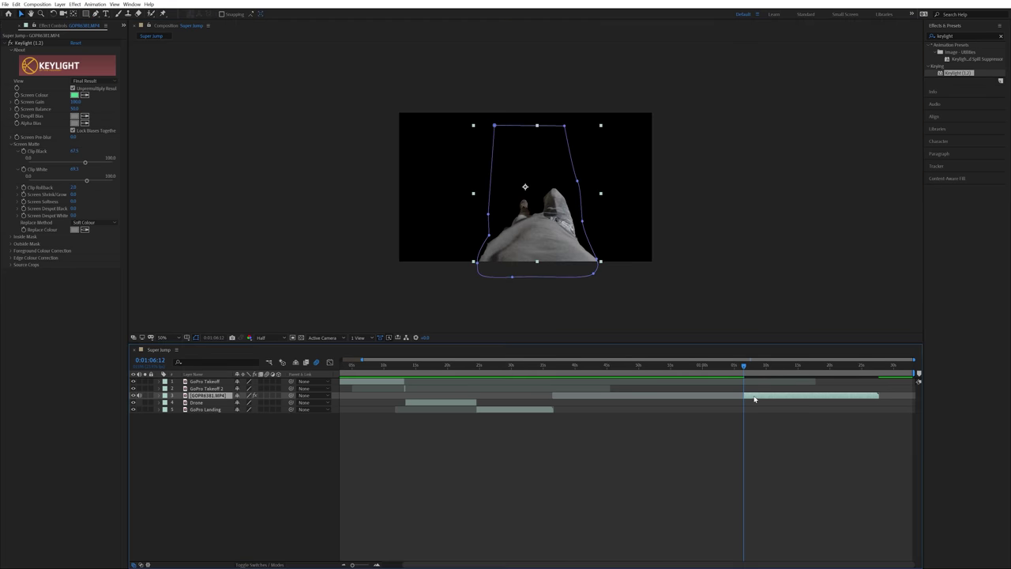
# Step: Move the GOPR6381.MP4 layer to start together with the Drone layer at 0:00:13:10, comparing the frames around the cut
pyautogui.moveTo(748, 399); pyautogui.dragTo(437, 406)
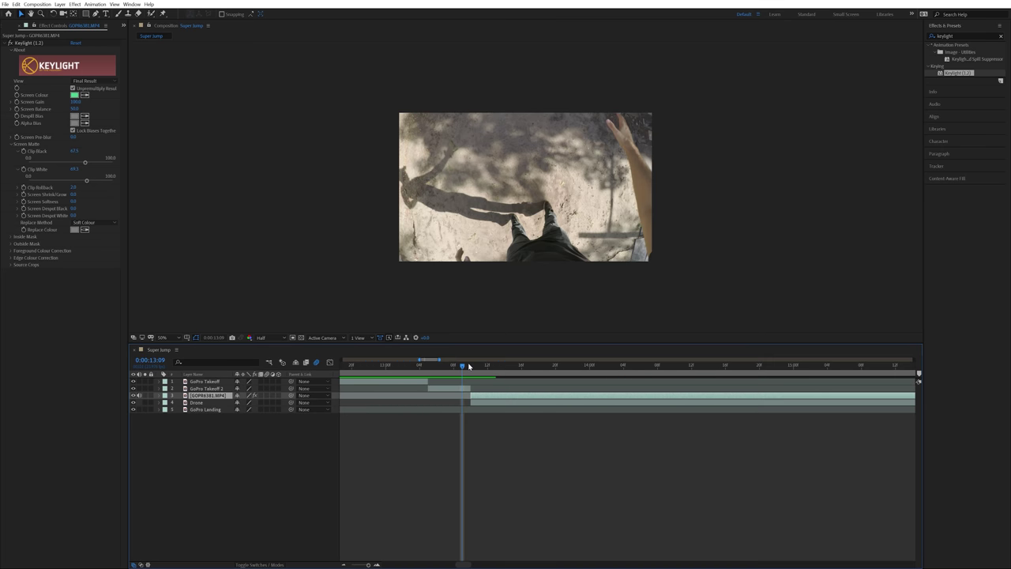
pyautogui.press('pagedown')
pyautogui.press('pageup')
pyautogui.press('pagedown')
pyautogui.moveTo(470, 366); pyautogui.dragTo(464, 366)
pyautogui.press('pagedown')
pyautogui.press('pageup')
pyautogui.press('pagedown')
# Step: Shift the keyed legs slightly down and left at 0:00:13:10 to line up with the legs in GoPro Takeoff 2
pyautogui.moveTo(529, 235); pyautogui.dragTo(523, 247)
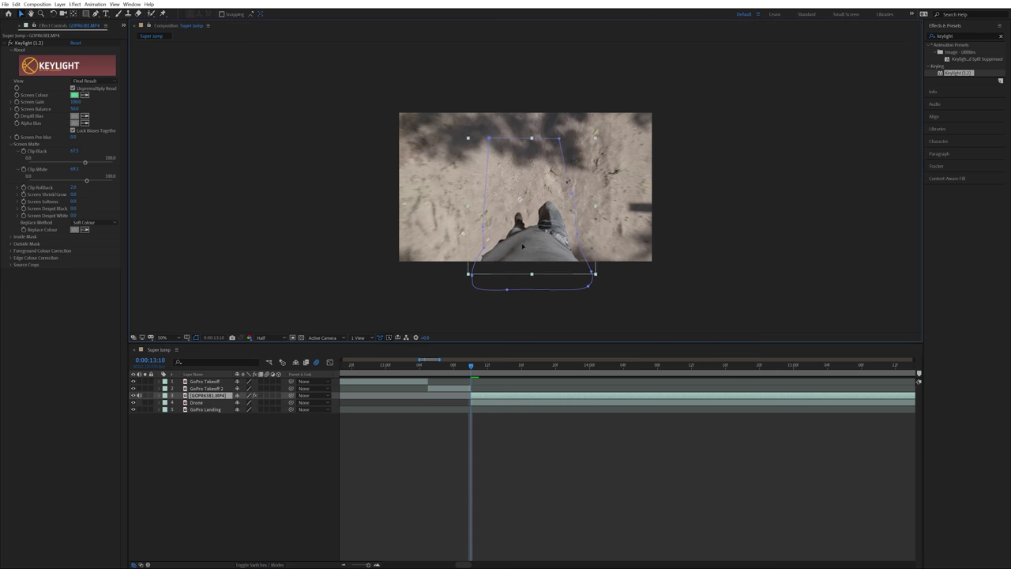
pyautogui.press('pageup')
pyautogui.press('pagedown')
pyautogui.press('pageup')
pyautogui.press('pagedown')
pyautogui.press('pageup')
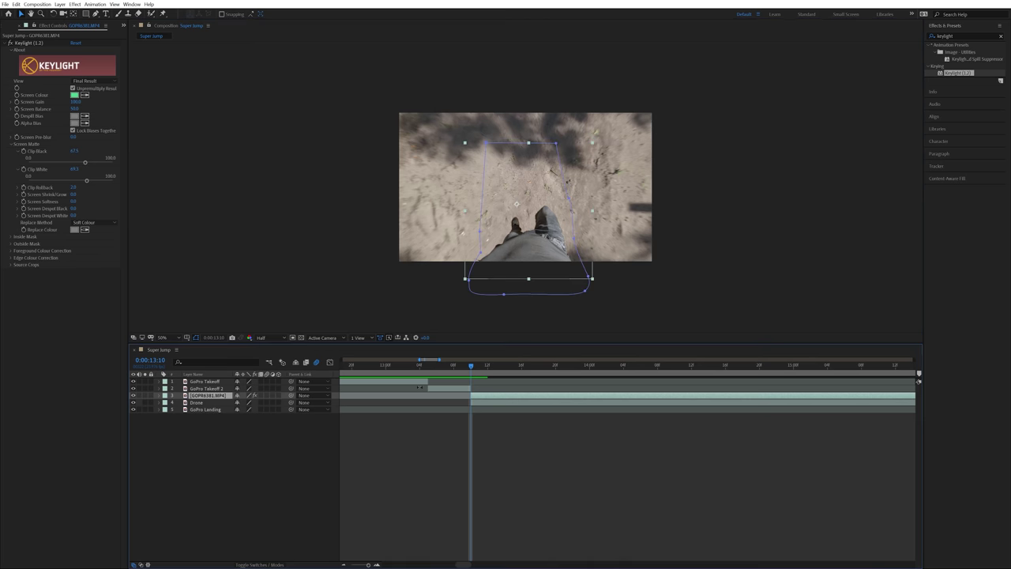
# Step: Keyframe the Mask Path of Mask 1 from 0:00:13:10 onward, reshaping the mask to follow the moving legs
pyautogui.press('m')
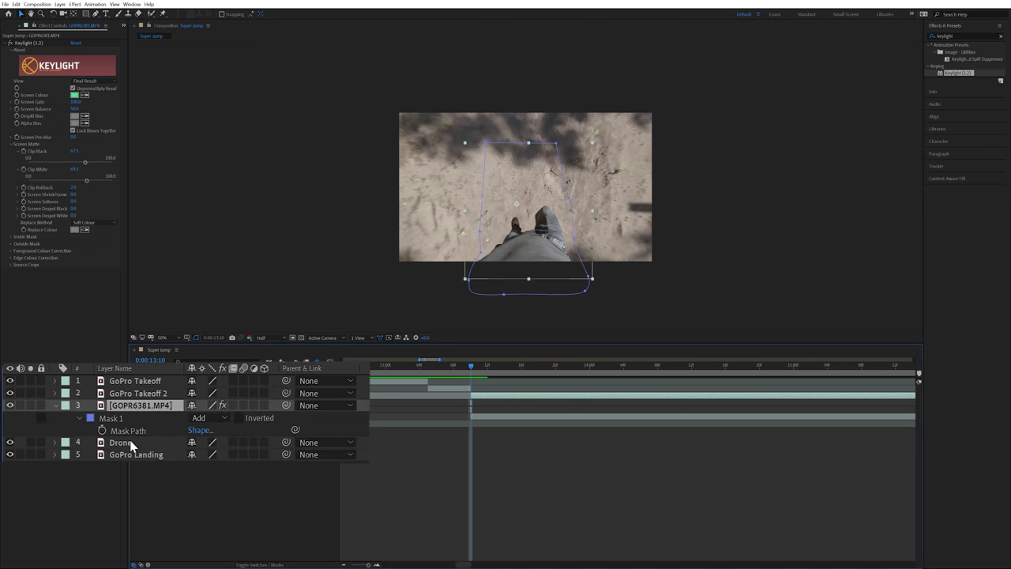
pyautogui.click(101, 431)
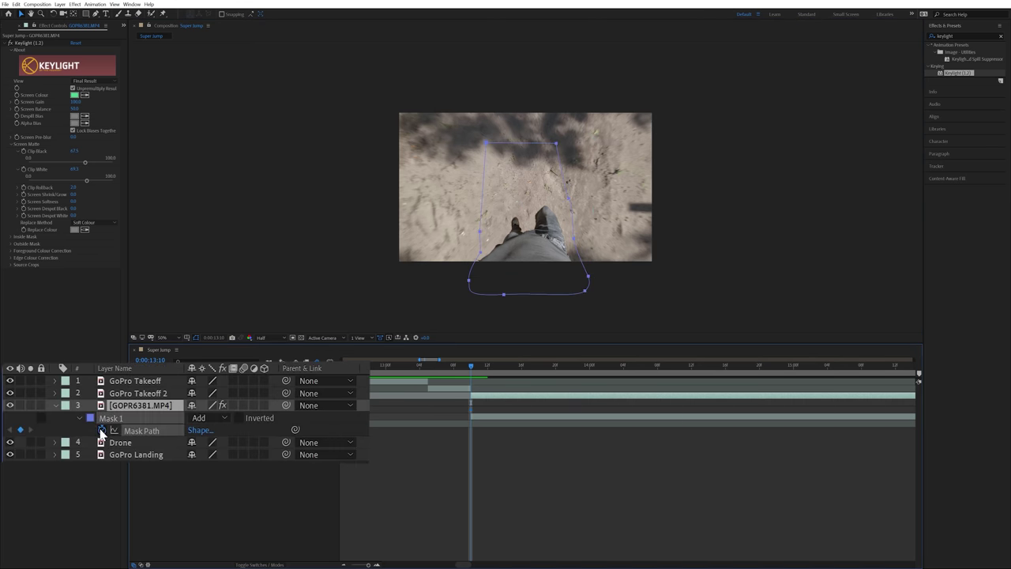
pyautogui.click(495, 474)
pyautogui.scroll(-4, 468, 429)
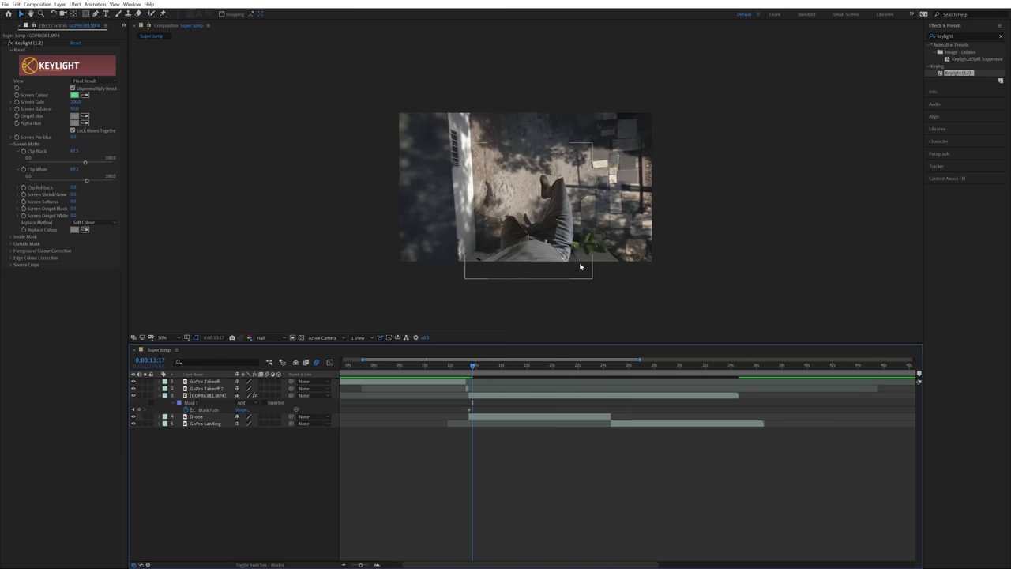
pyautogui.click(565, 192)
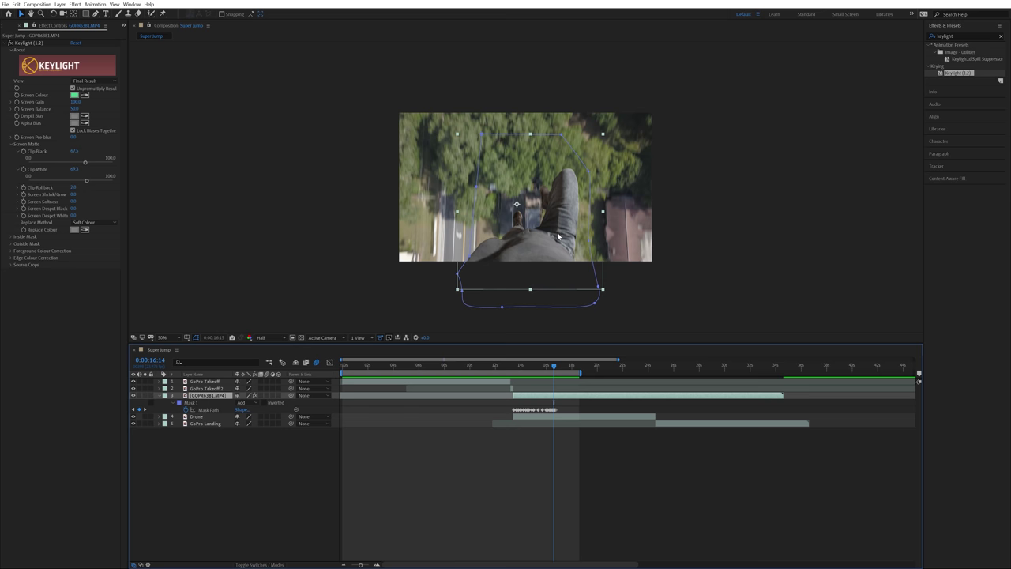
# Step: Split GOPR6381.MP4 at 0:00:16:16 into GS Body and GS Body 2, and move GS Body 2 after the GoPro Landing layer
pyautogui.press('pagedown')
pyautogui.press('pagedown')
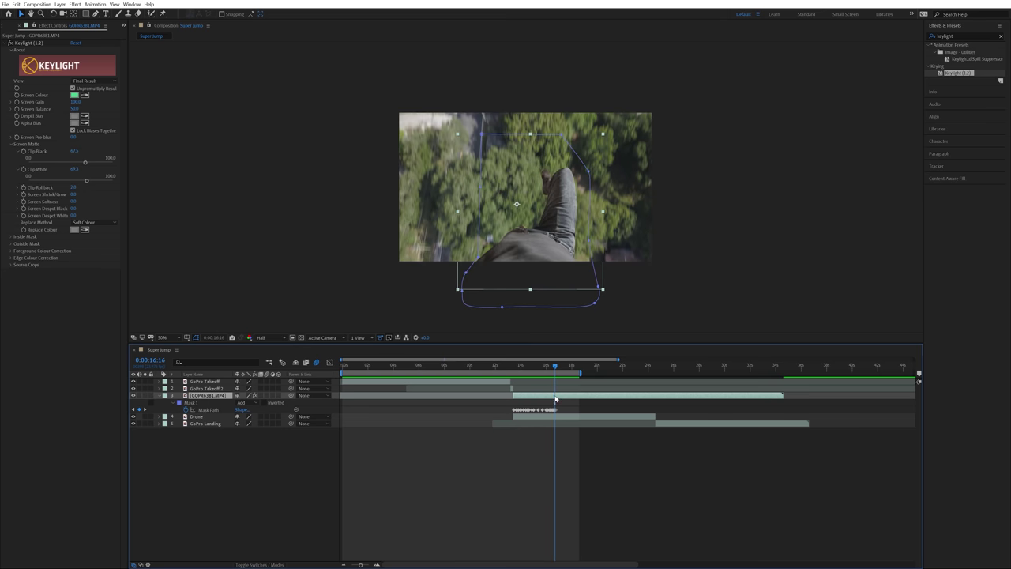
pyautogui.hotkey('ctrl', 'shift', 'd')
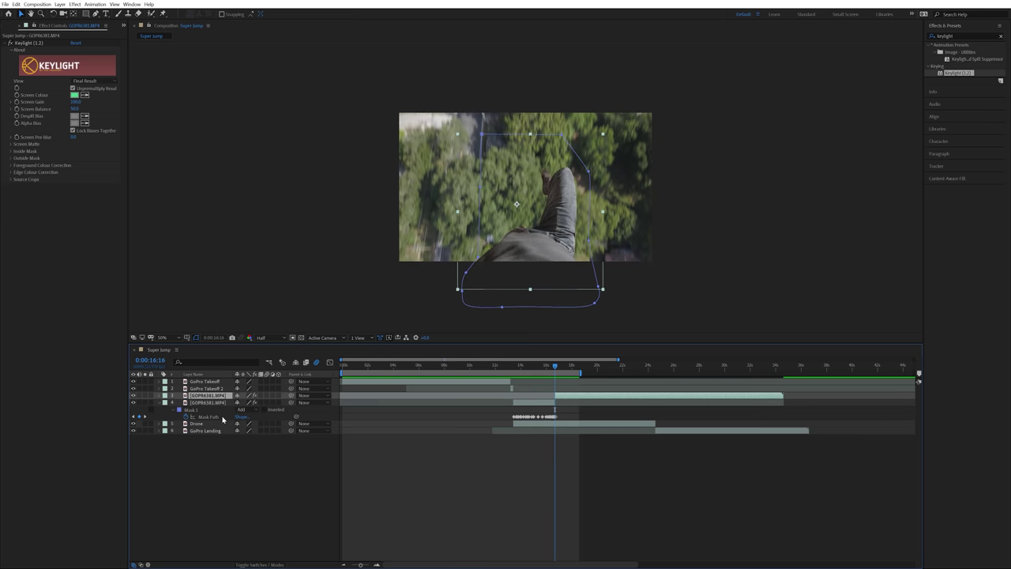
pyautogui.moveTo(536, 420); pyautogui.dragTo(622, 419)
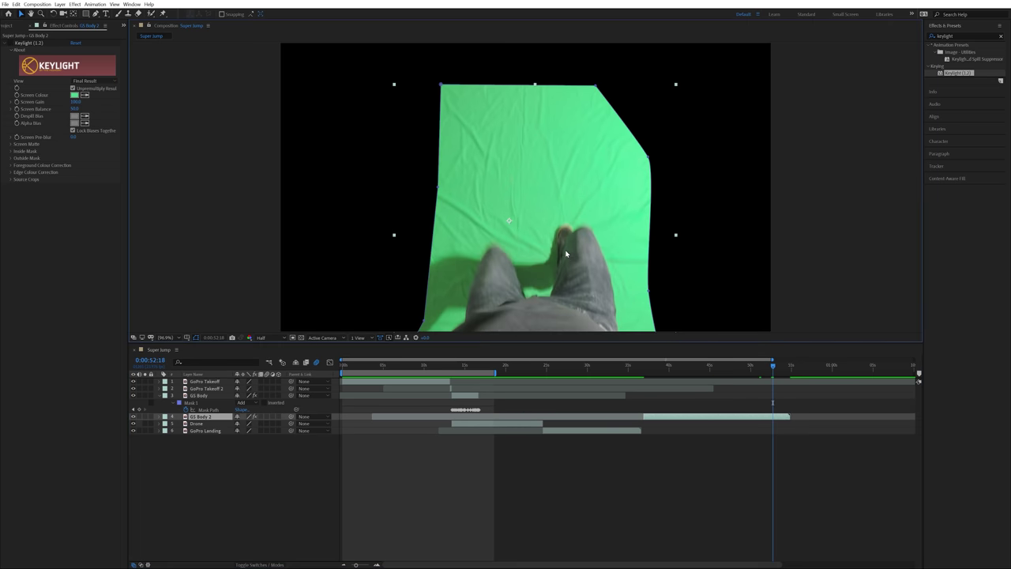
# Step: Trim GS Body 2 to its landing section and place it from 0:00:22:04 to the end of the Drone layer
pyautogui.press('pagedown')
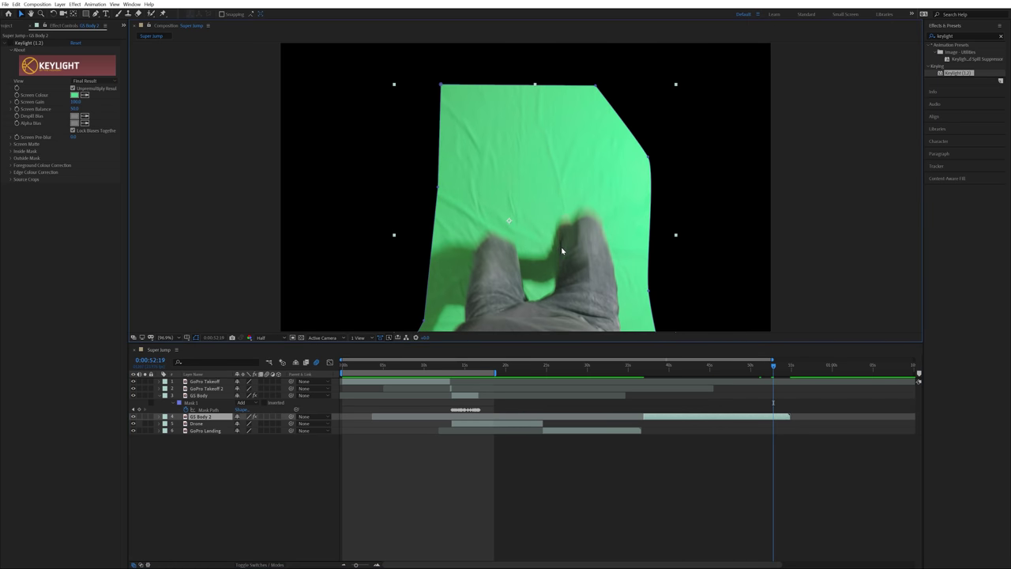
pyautogui.press('pagedown')
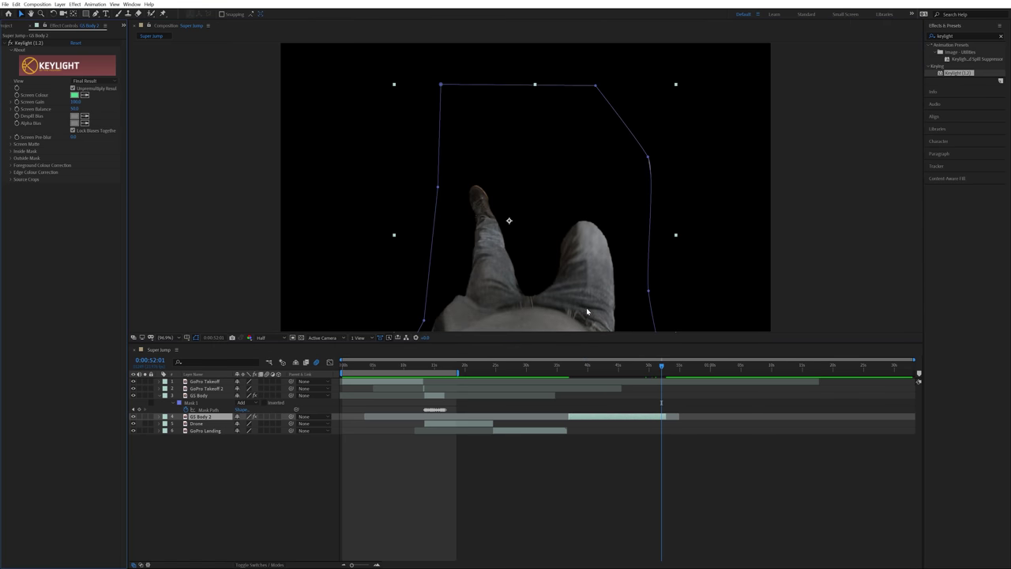
pyautogui.moveTo(635, 418); pyautogui.dragTo(490, 421)
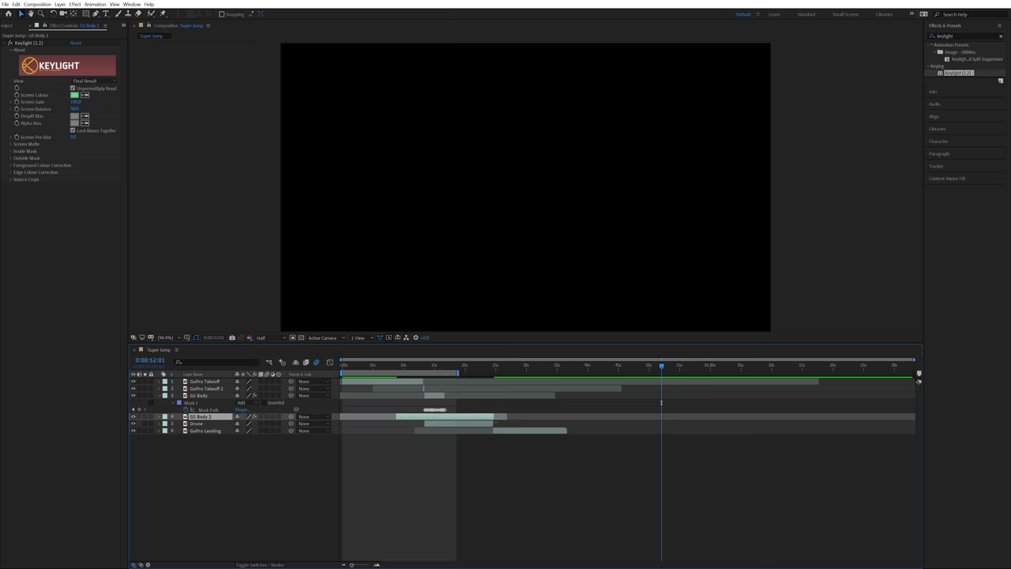
pyautogui.scroll(10, 486, 422)
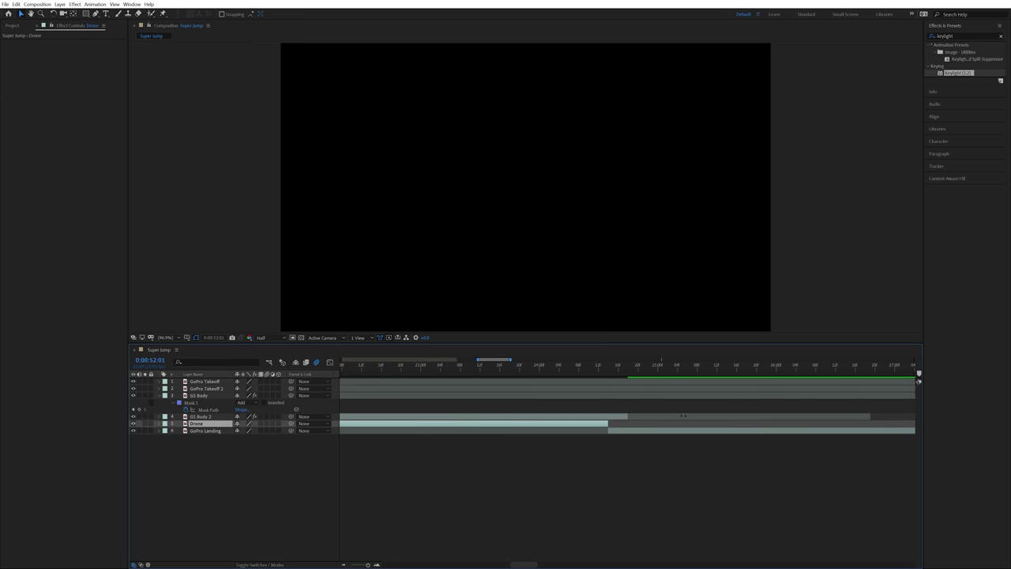
pyautogui.moveTo(618, 418); pyautogui.dragTo(600, 419)
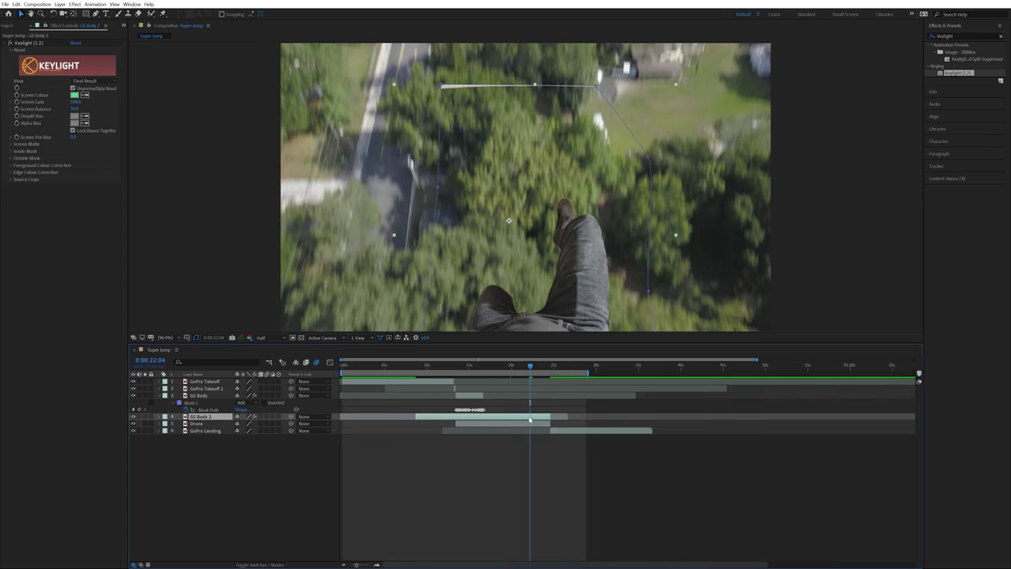
pyautogui.moveTo(414, 416); pyautogui.dragTo(515, 421)
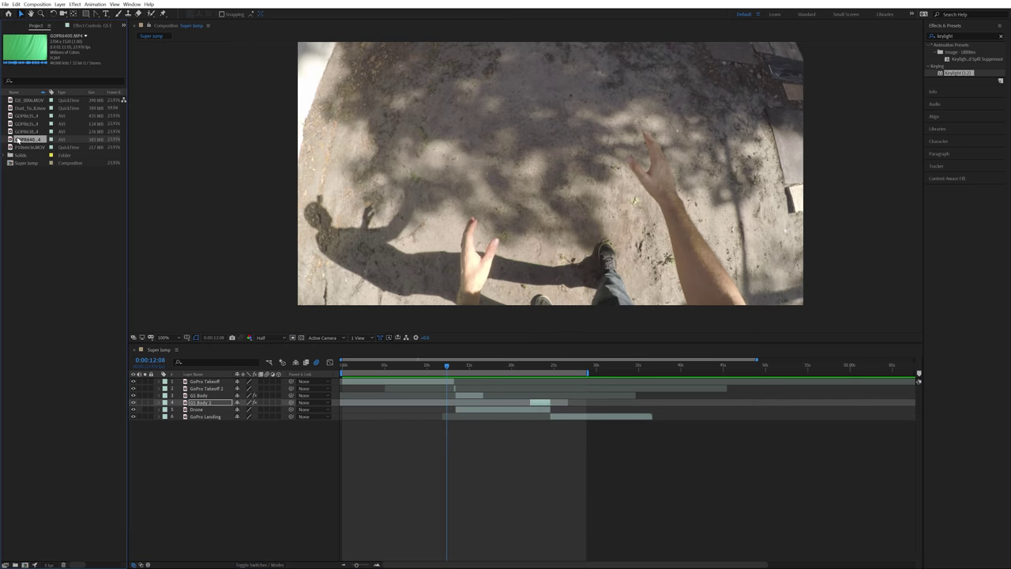
# Step: Add the GOPR6400.MP4 green screen clip to the Super Jump timeline
pyautogui.moveTo(17, 139); pyautogui.dragTo(674, 405)
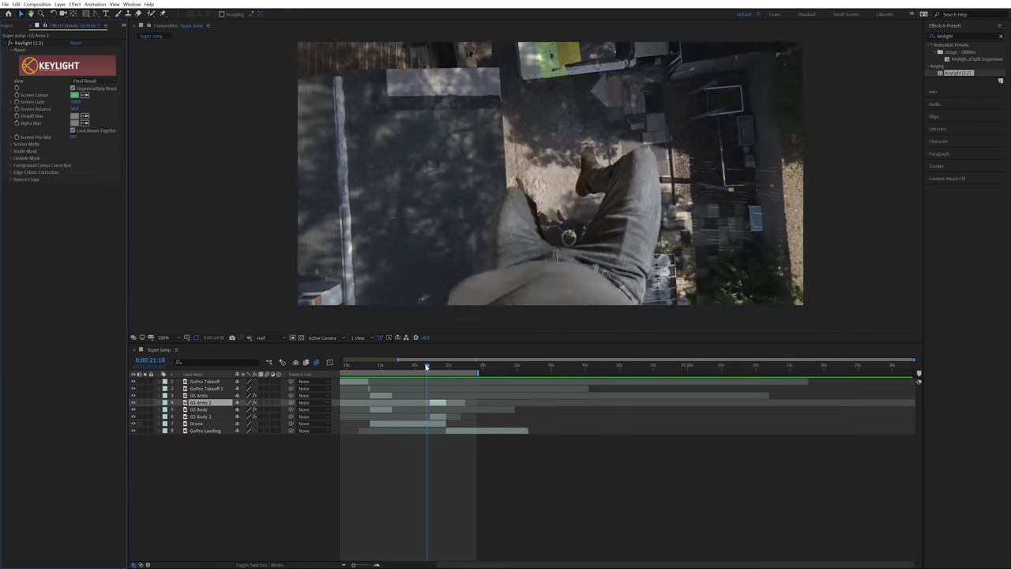
# Step: Lower the GS Body 2 legs at 0:00:24:13 to line up with the legs in the GoPro Landing clip
pyautogui.click(426, 365)
pyautogui.press('space')
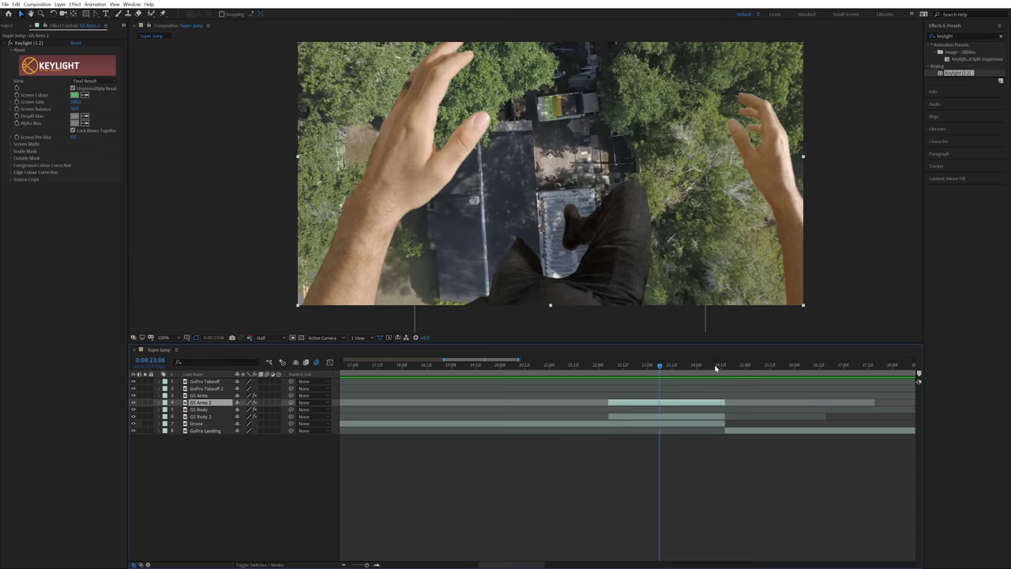
pyautogui.click(716, 367)
pyautogui.click(718, 420)
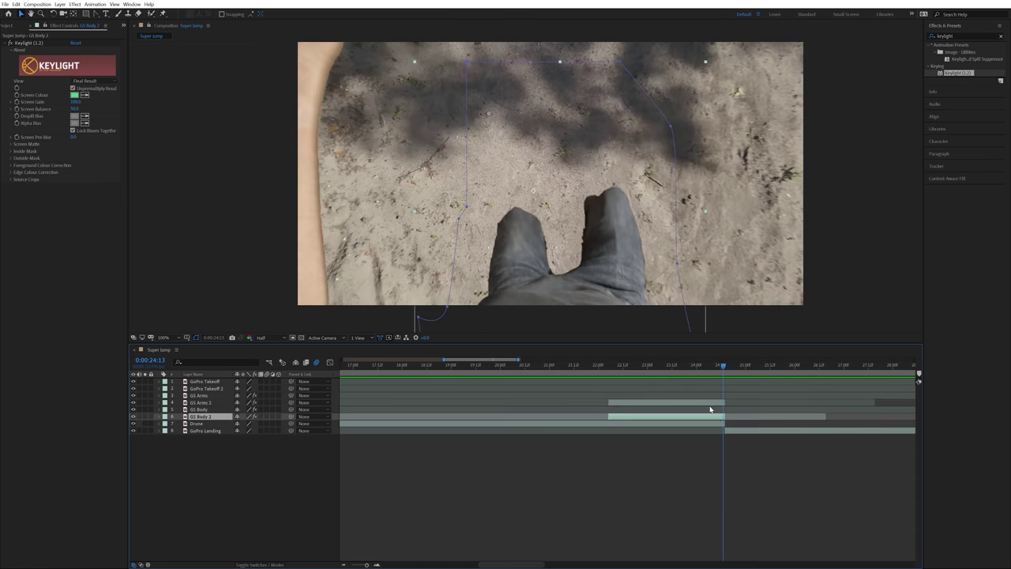
pyautogui.press('pagedown')
pyautogui.press('pageup')
pyautogui.press('pagedown')
pyautogui.press('pageup')
pyautogui.press('pagedown')
pyautogui.press('pageup')
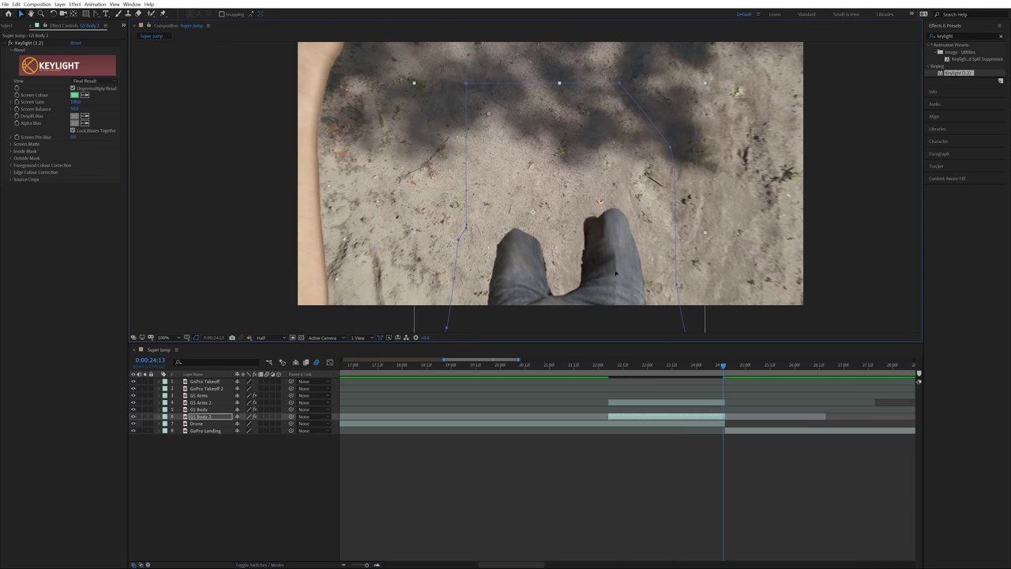
pyautogui.press('pagedown')
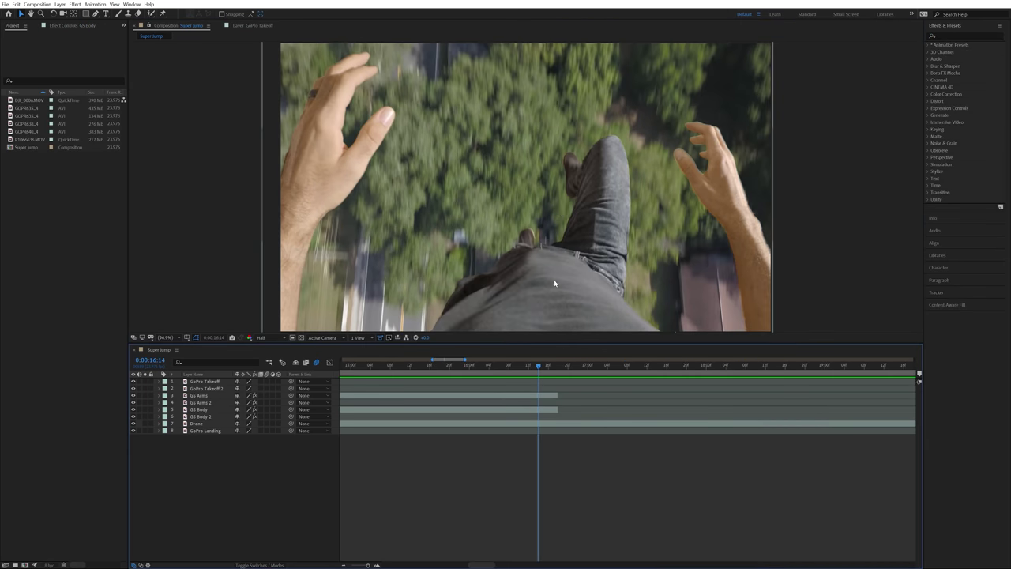
# Step: Step back and forth through the frames around 0:00:16:14 to 0:00:16:18 to examine how the arms and body leave the shot
pyautogui.press('pagedown')
pyautogui.press('pageup')
pyautogui.press('pageup')
pyautogui.press('pageup')
pyautogui.press('pageup')
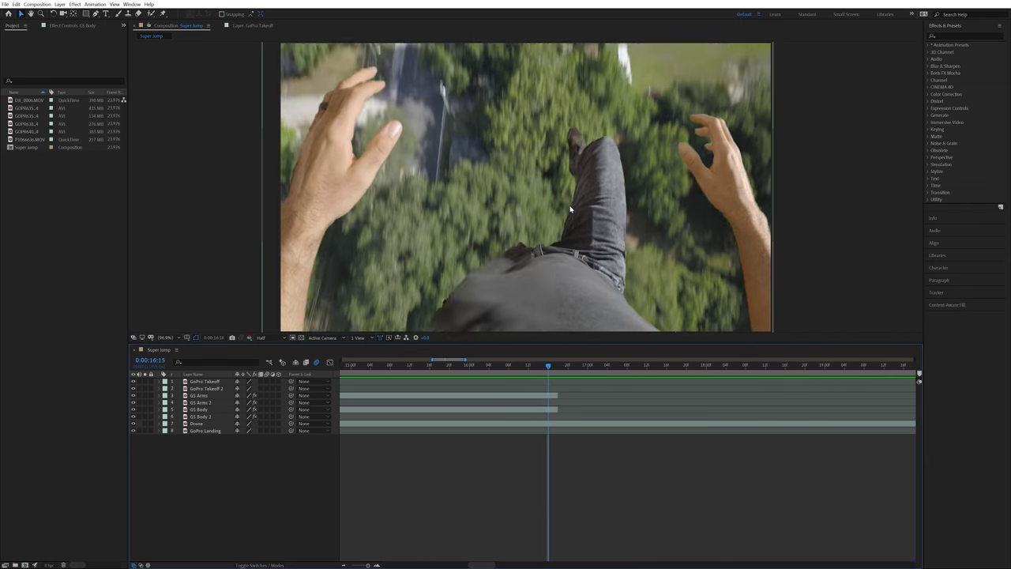
pyautogui.press('pagedown')
pyautogui.press('pagedown')
pyautogui.press('pagedown')
pyautogui.press('pagedown')
pyautogui.press('pagedown')
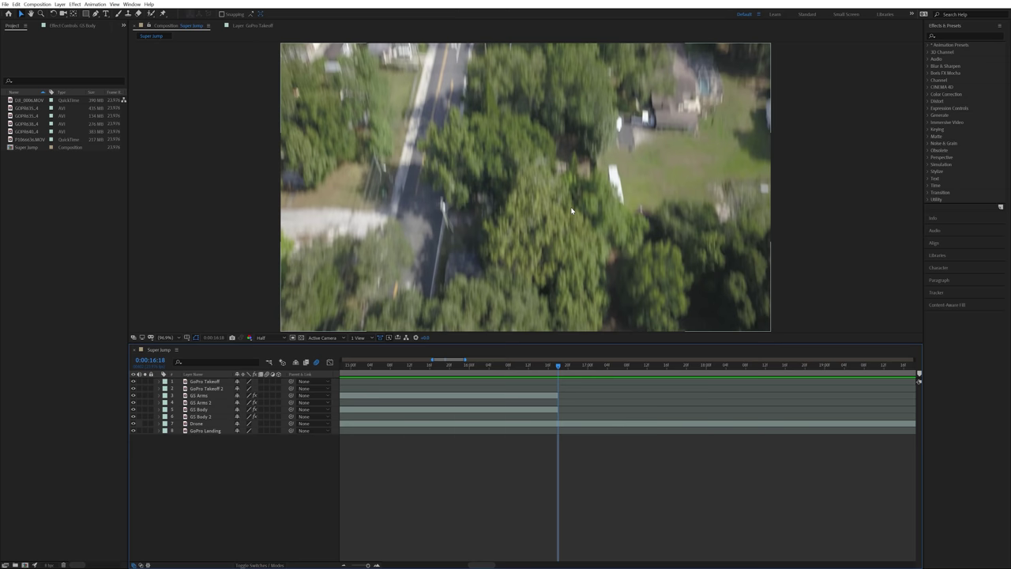
pyautogui.press('pageup')
pyautogui.press('pageup')
pyautogui.press('pageup')
pyautogui.press('pageup')
pyautogui.press('pageup')
pyautogui.press('pageup')
pyautogui.press('pagedown')
pyautogui.press('pagedown')
pyautogui.press('pagedown')
pyautogui.press('pagedown')
pyautogui.press('pagedown')
pyautogui.press('pagedown')
pyautogui.press('pageup')
pyautogui.press('pageup')
pyautogui.press('pageup')
pyautogui.press('pageup')
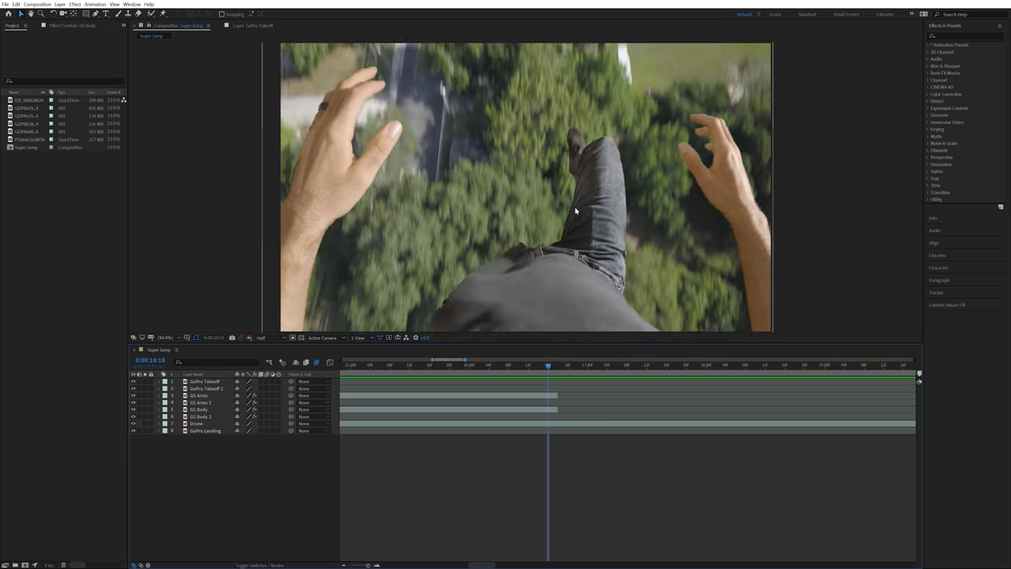
pyautogui.press('pageup')
pyautogui.press('pageup')
pyautogui.press('pagedown')
pyautogui.press('pagedown')
pyautogui.press('pagedown')
pyautogui.press('pagedown')
pyautogui.press('pagedown')
pyautogui.press('pagedown')
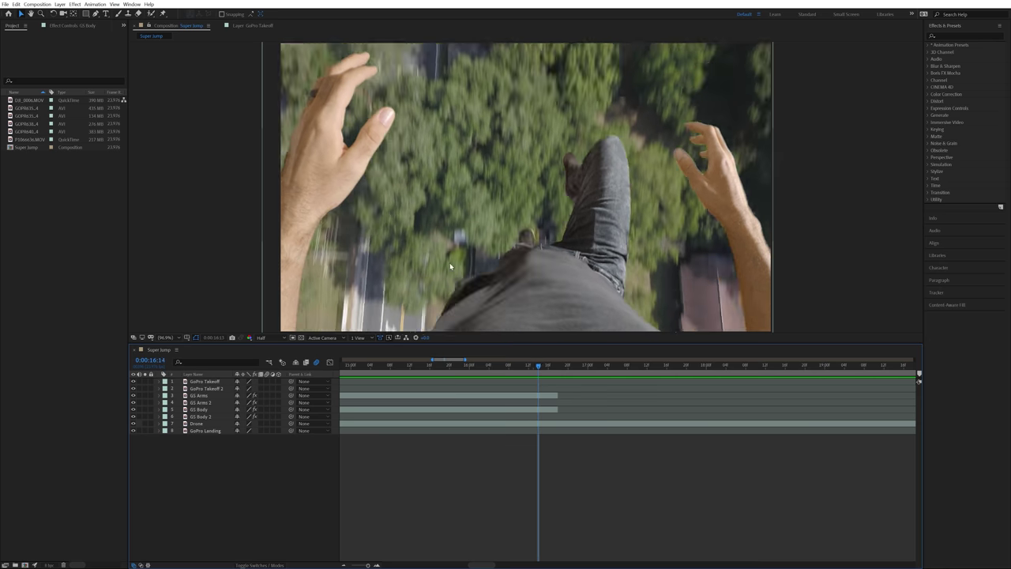
pyautogui.press('pageup')
pyautogui.press('pageup')
pyautogui.press('pageup')
pyautogui.press('pageup')
pyautogui.press('pageup')
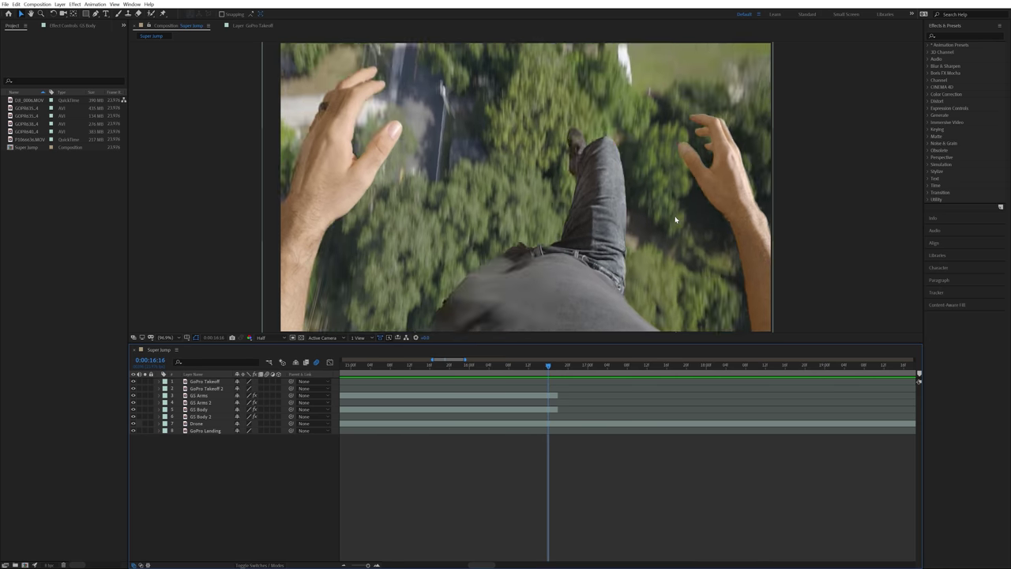
pyautogui.press('pagedown')
pyautogui.press('pagedown')
pyautogui.press('pagedown')
pyautogui.press('pageup')
pyautogui.press('pageup')
pyautogui.press('pageup')
pyautogui.press('pageup')
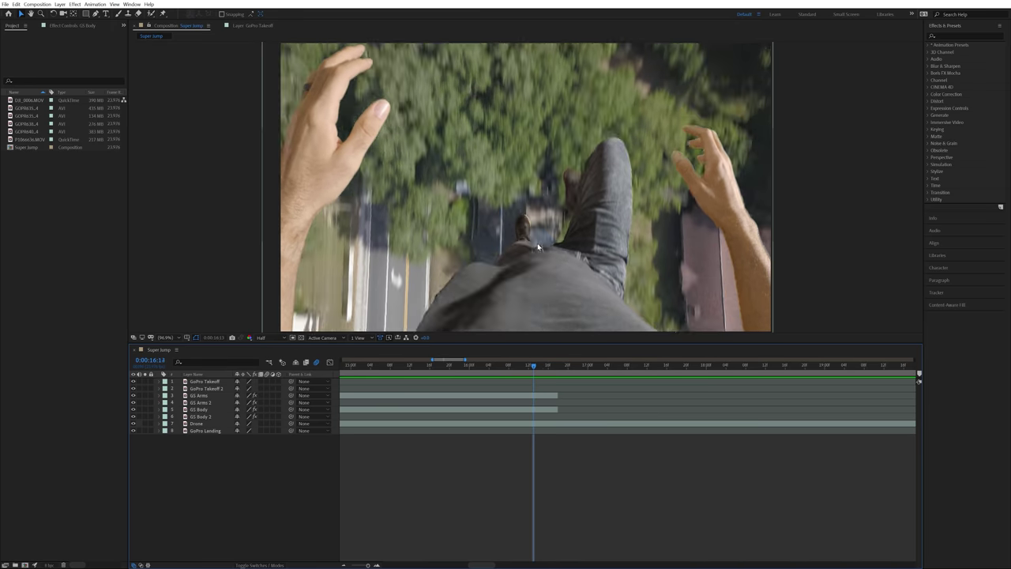
# Step: Set starting Position keyframes on the GS Arms and GS Body layers at 0:00:16:12
pyautogui.click(529, 396)
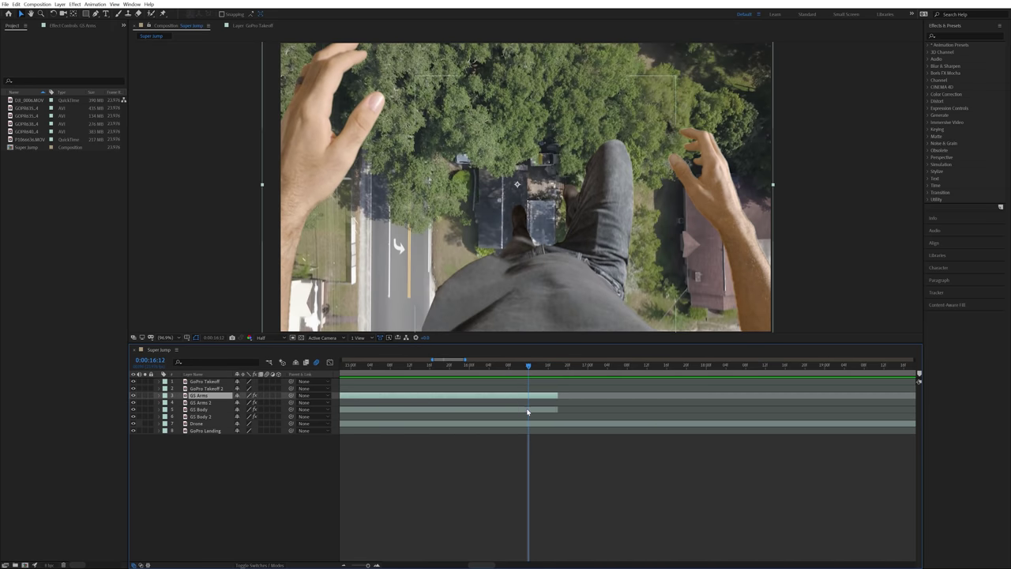
pyautogui.keyDown('ctrl'); pyautogui.click(528, 410); pyautogui.keyUp('ctrl')
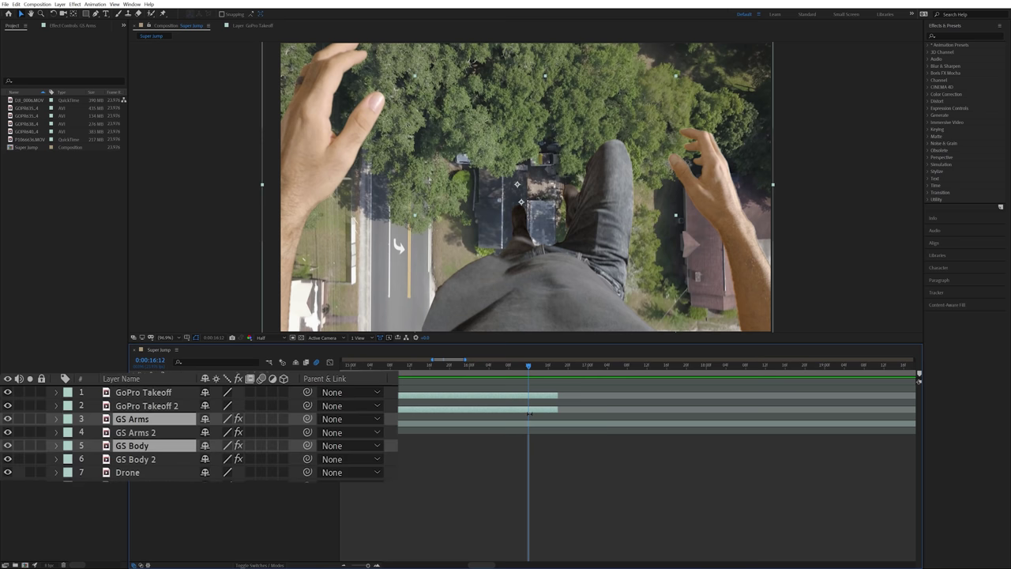
pyautogui.press('p')
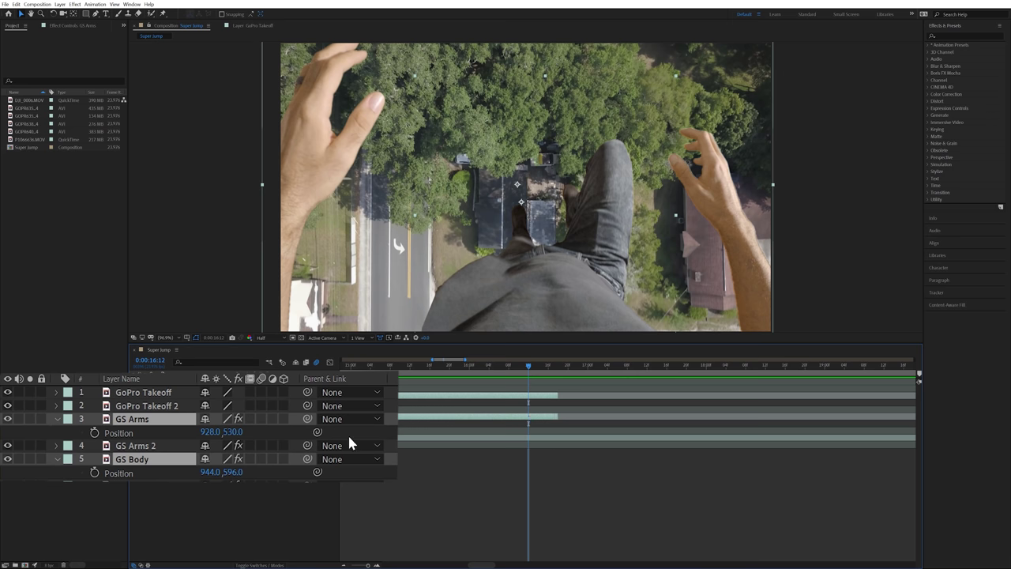
pyautogui.click(92, 434)
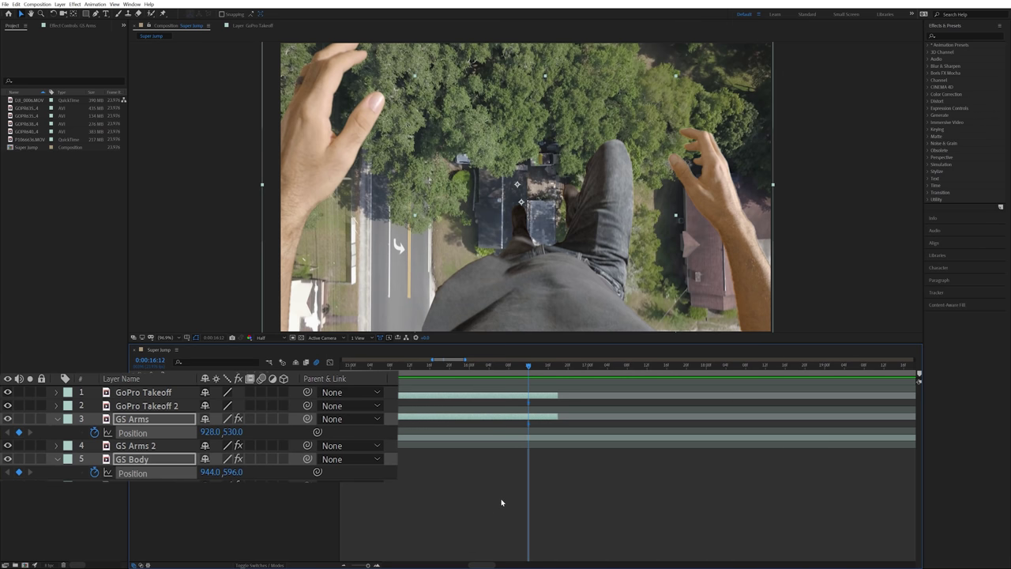
# Step: At 0:00:16:17, move GS Arms and GS Body together straight down out of the frame to animate their exit
pyautogui.press('pagedown')
pyautogui.press('pagedown')
pyautogui.press('pagedown')
pyautogui.press('pagedown')
pyautogui.press('pagedown')
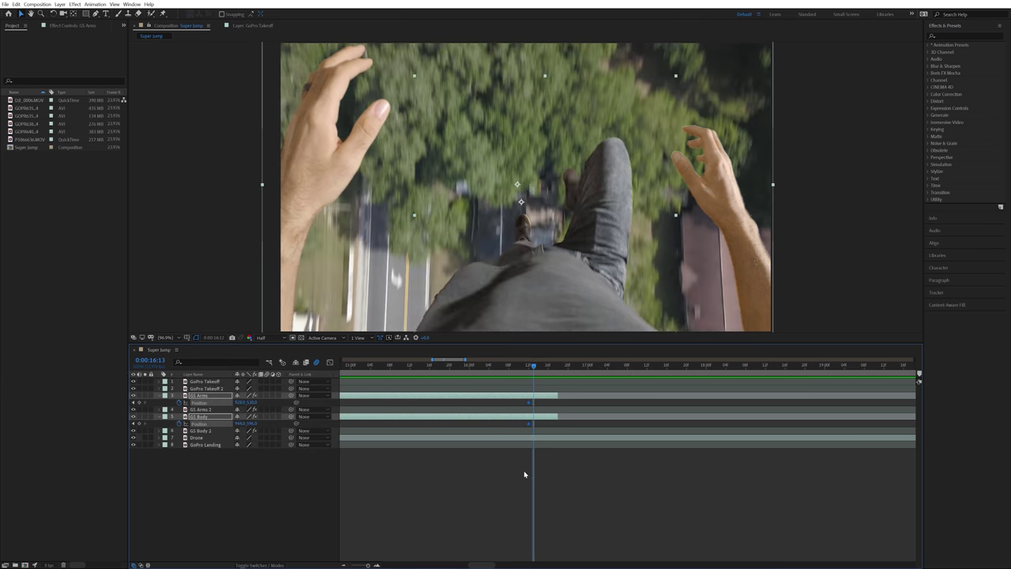
pyautogui.scroll(-1, 517, 288)
pyautogui.moveTo(541, 224); pyautogui.dragTo(540, 369)
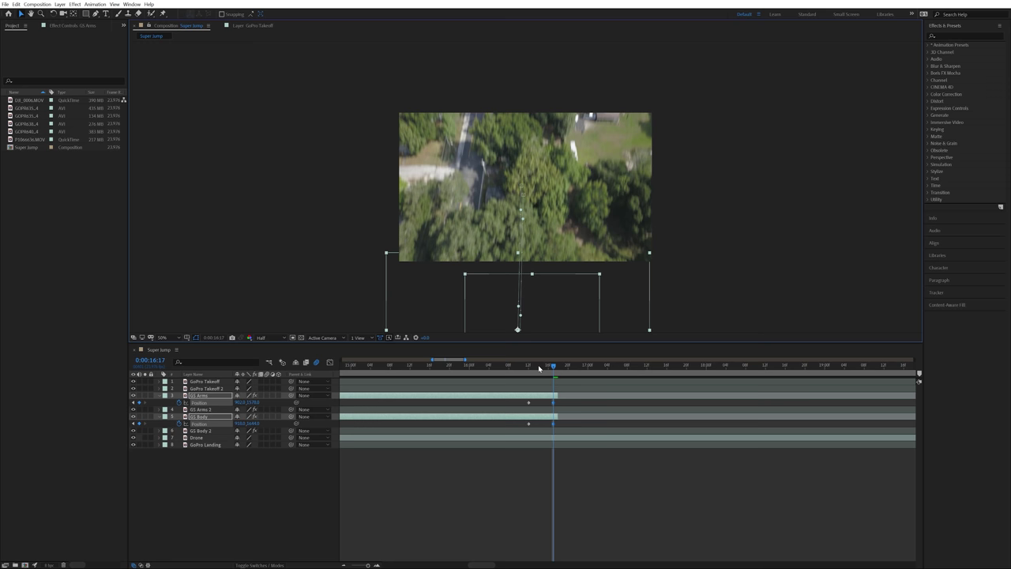
pyautogui.press('j')
pyautogui.moveTo(523, 401); pyautogui.dragTo(524, 402)
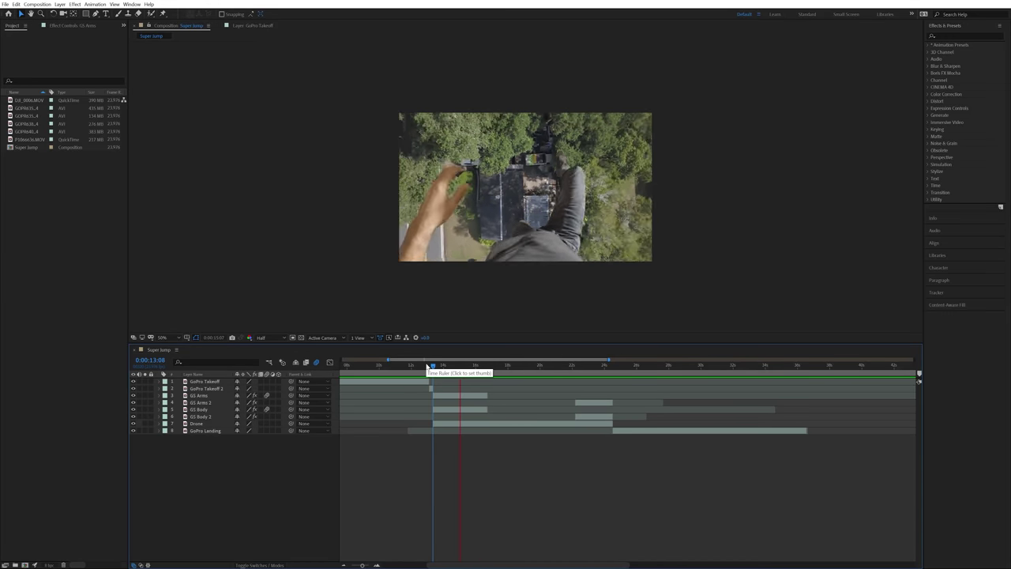
# Step: Step through the frames from 0:00:22:02 to 0:00:22:06 to examine how GS Arms 2 and GS Body 2 enter the shot
pyautogui.click(587, 425)
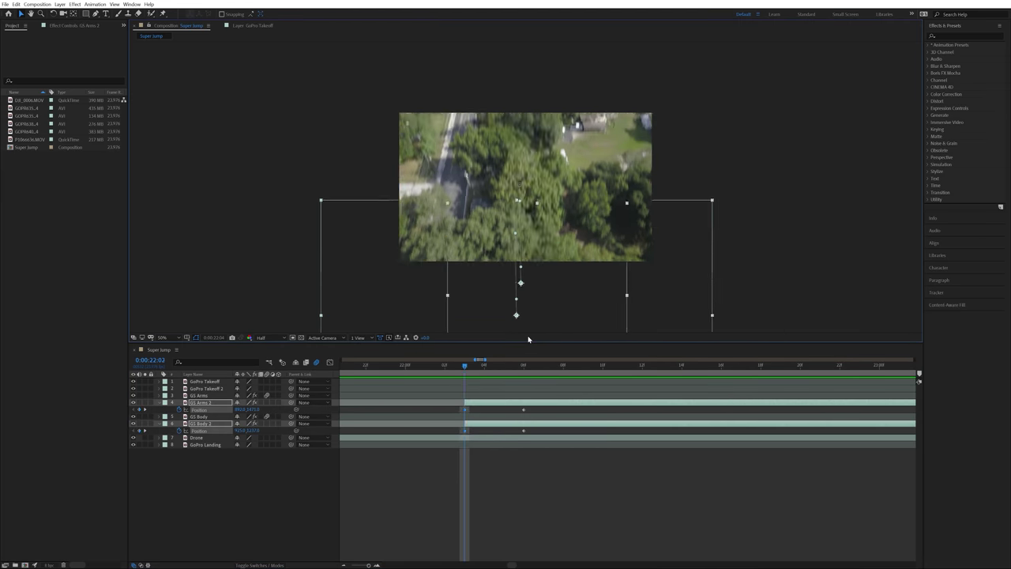
pyautogui.press('pagedown')
pyautogui.press('pagedown')
pyautogui.press('pagedown')
pyautogui.press('pageup')
pyautogui.press('pageup')
pyautogui.press('pageup')
pyautogui.press('pagedown')
pyautogui.press('pagedown')
pyautogui.press('pagedown')
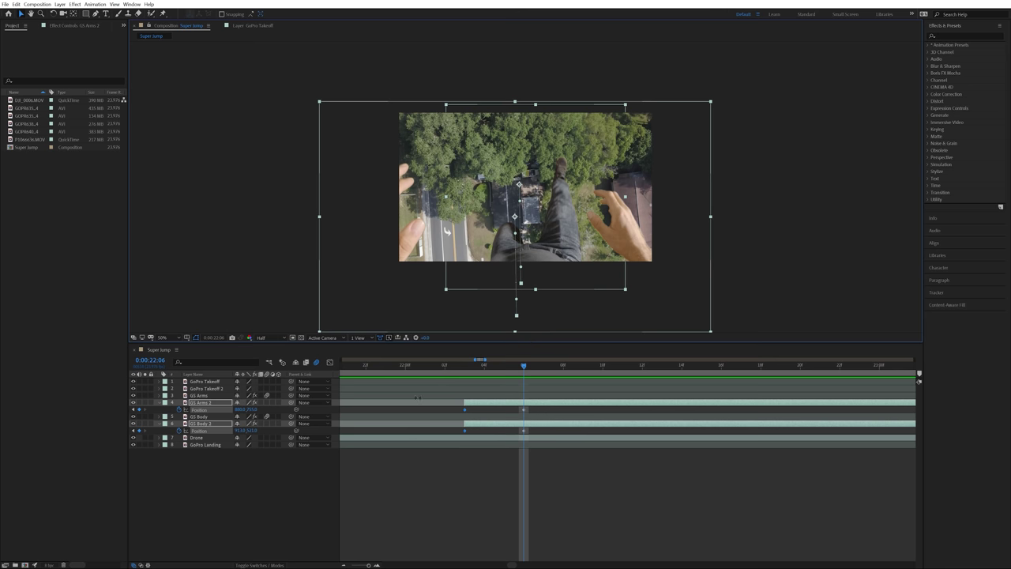
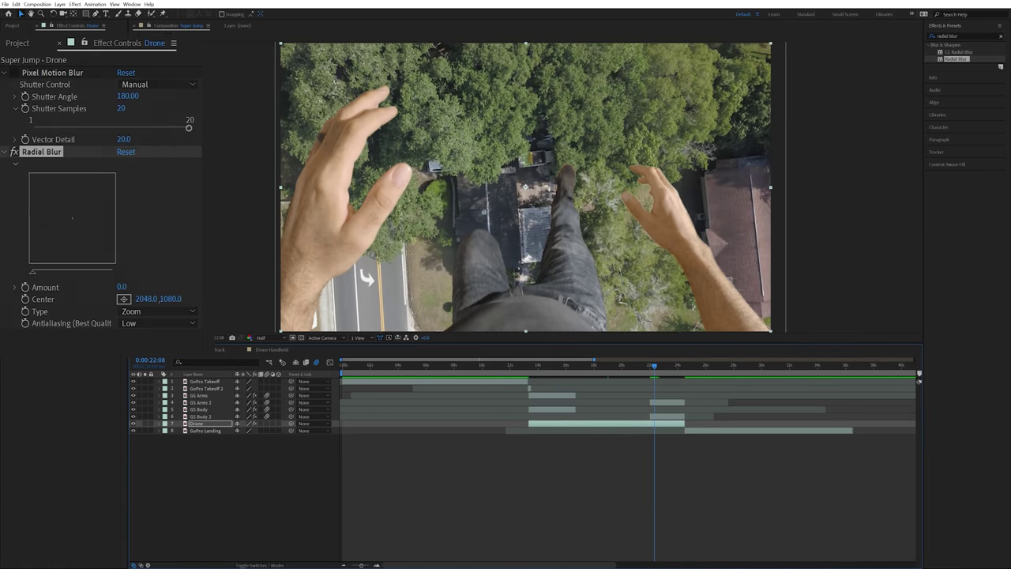
# Step: Keyframe the Drone layer's Radial Blur Amount from 0 at 0:00:22:08 to 10 at the end of the layer
pyautogui.click(25, 287)
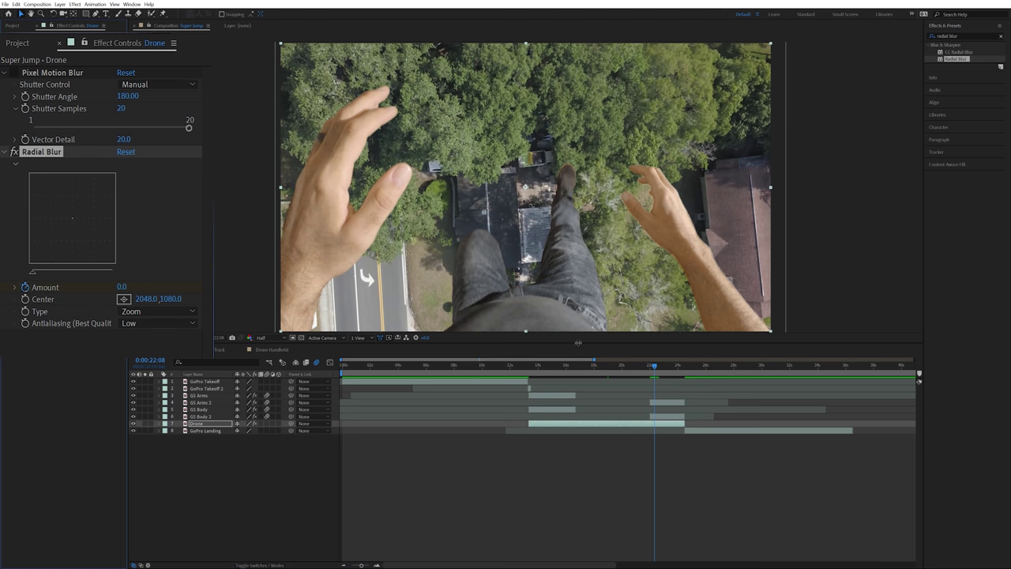
pyautogui.moveTo(659, 369); pyautogui.dragTo(686, 369)
pyautogui.press('=')
pyautogui.press('=')
pyautogui.press('=')
pyautogui.press('=')
pyautogui.click(122, 287)
pyautogui.write('10')
pyautogui.press('Return')
pyautogui.press('-')
pyautogui.press('-')
pyautogui.press('-')
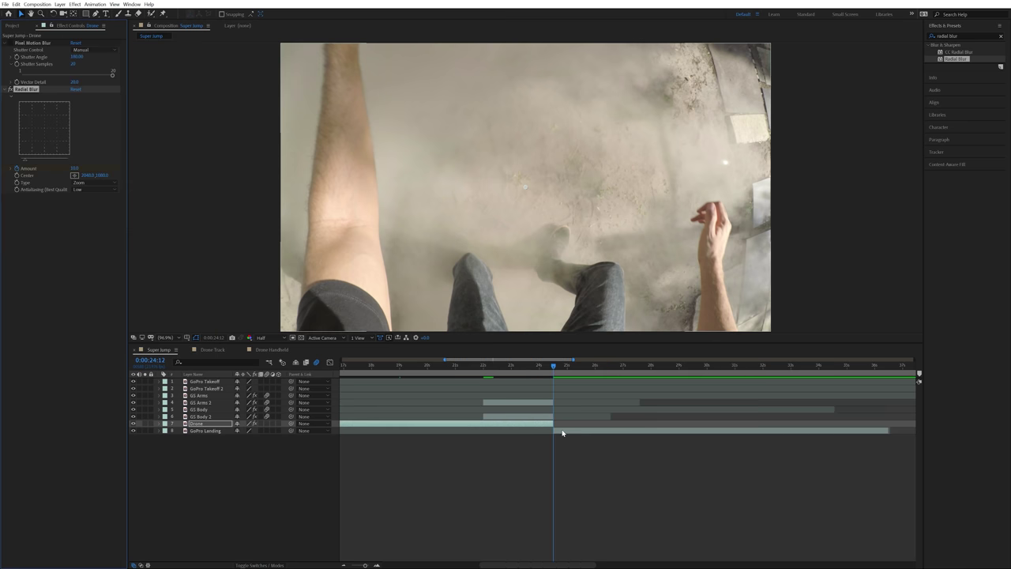
# Step: Apply a Zoom-type Radial Blur to GoPro Landing and keyframe its Amount from 10 at 0:00:24:12 to 0 shortly after
pyautogui.click(562, 431)
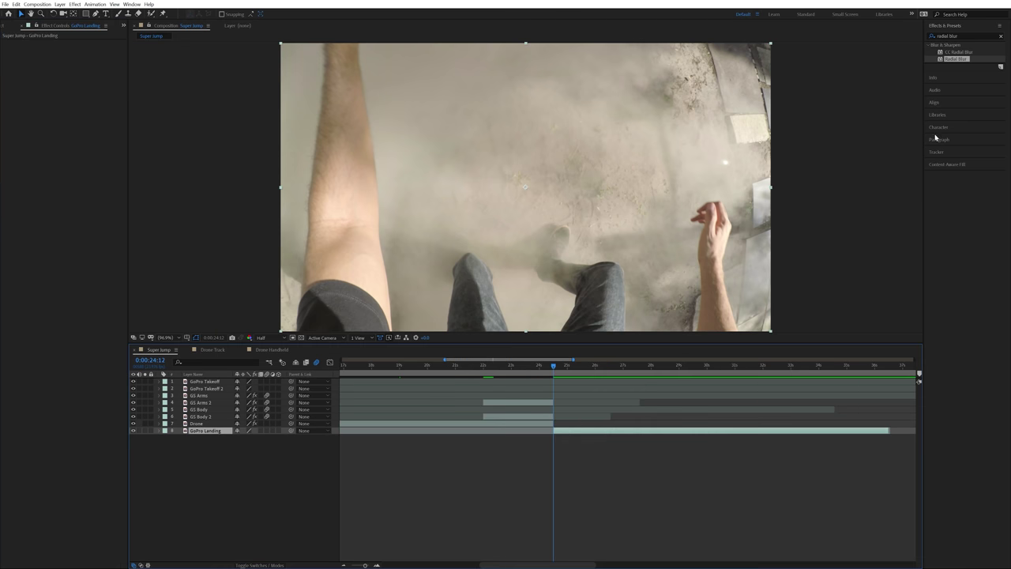
pyautogui.moveTo(962, 63); pyautogui.dragTo(564, 431)
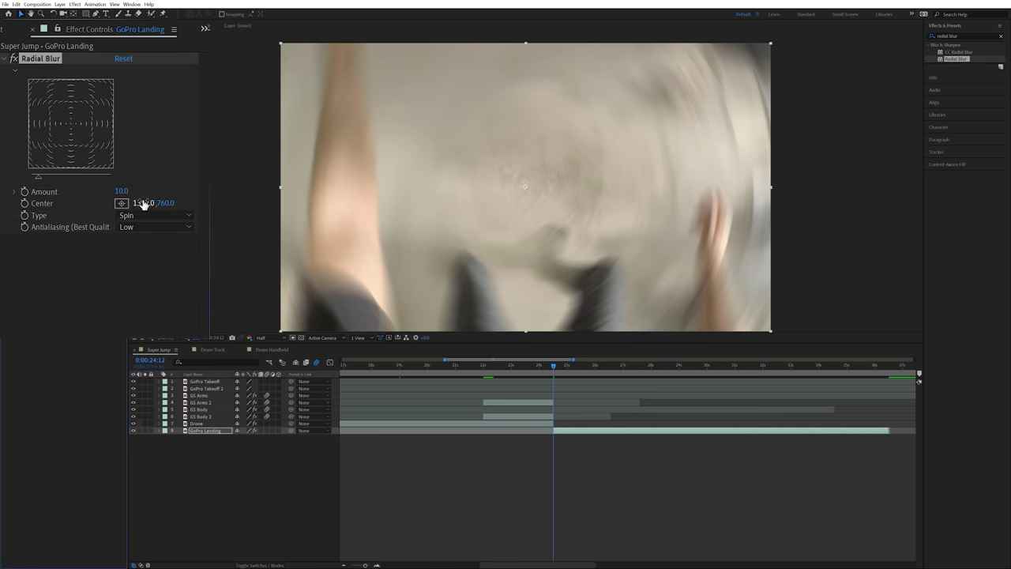
pyautogui.click(138, 215)
pyautogui.click(140, 240)
pyautogui.click(24, 192)
pyautogui.moveTo(552, 366); pyautogui.dragTo(562, 437)
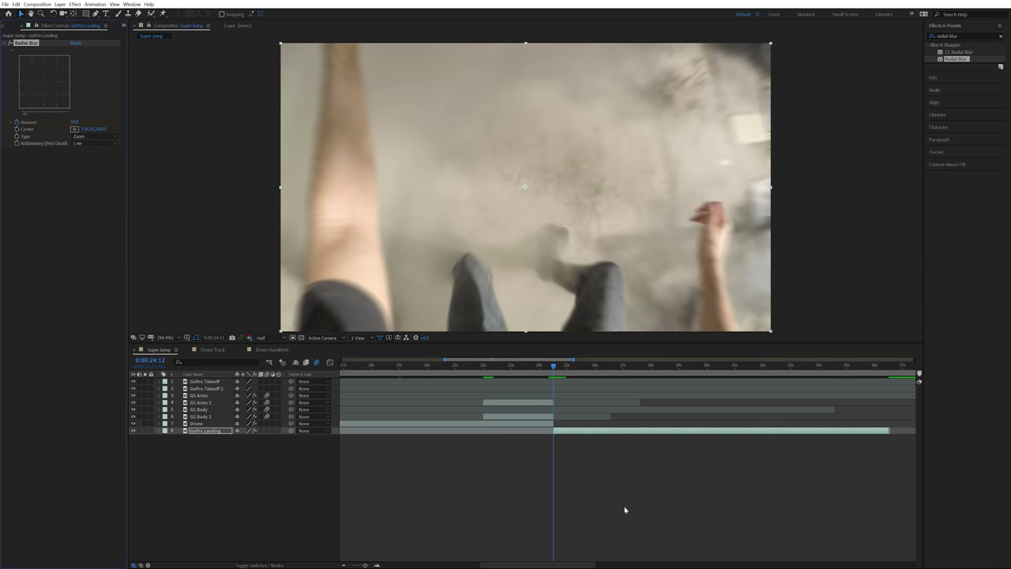
# Step: Step through the frames around 0:00:24:12 to examine the blurred transition from the drone footage to the landing
pyautogui.press('pageup')
pyautogui.press('pageup')
pyautogui.press('pagedown')
pyautogui.press('pagedown')
pyautogui.press('pagedown')
pyautogui.press('pagedown')
pyautogui.press('pageup')
pyautogui.press('pagedown')
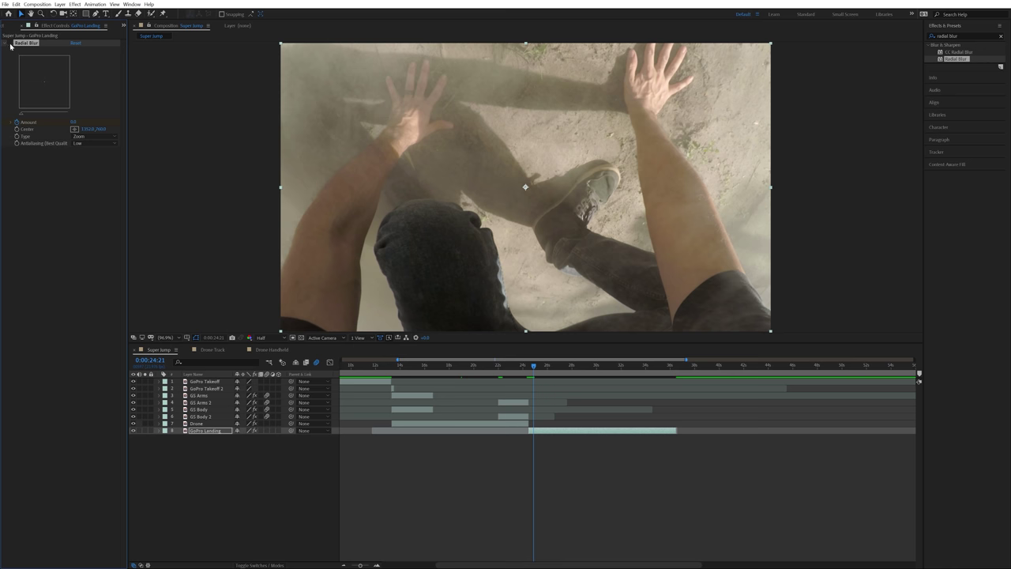
# Step: Split the Drone layer at 0:00:16:12 and move the second part below the first in the layer order
pyautogui.click(498, 424)
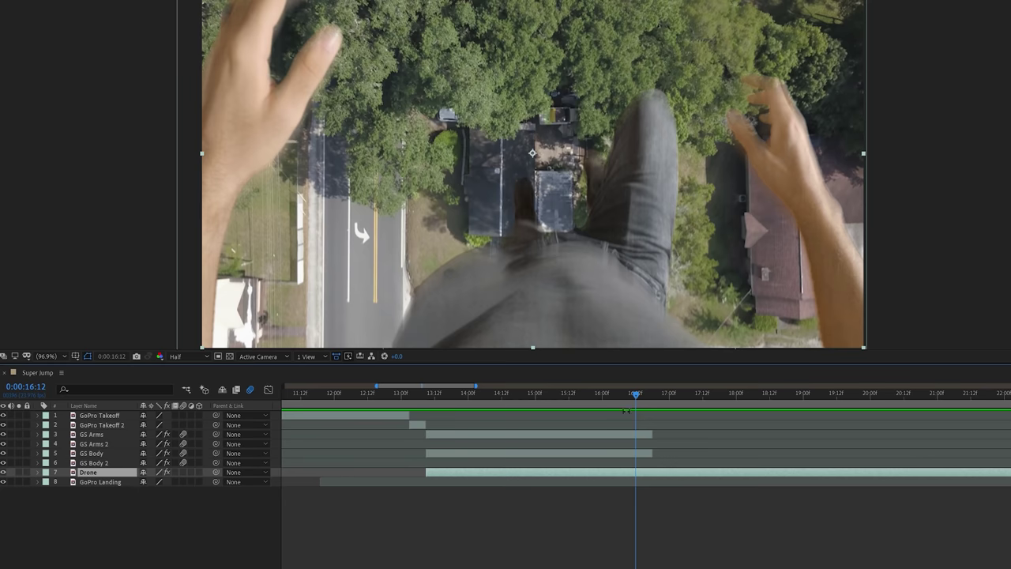
pyautogui.hotkey('ctrl', 'shift', 'd')
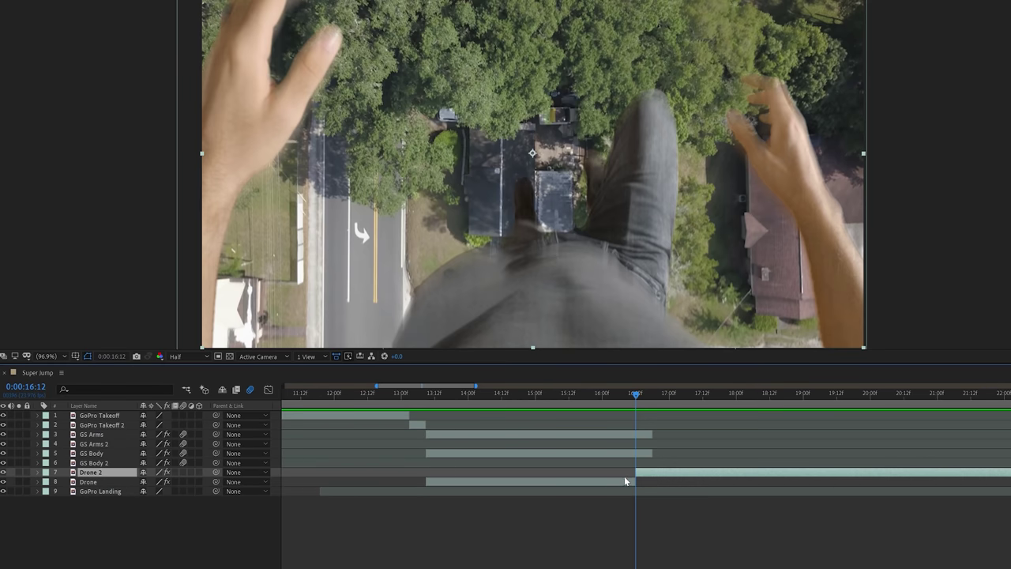
pyautogui.hotkey('ctrl', '[')
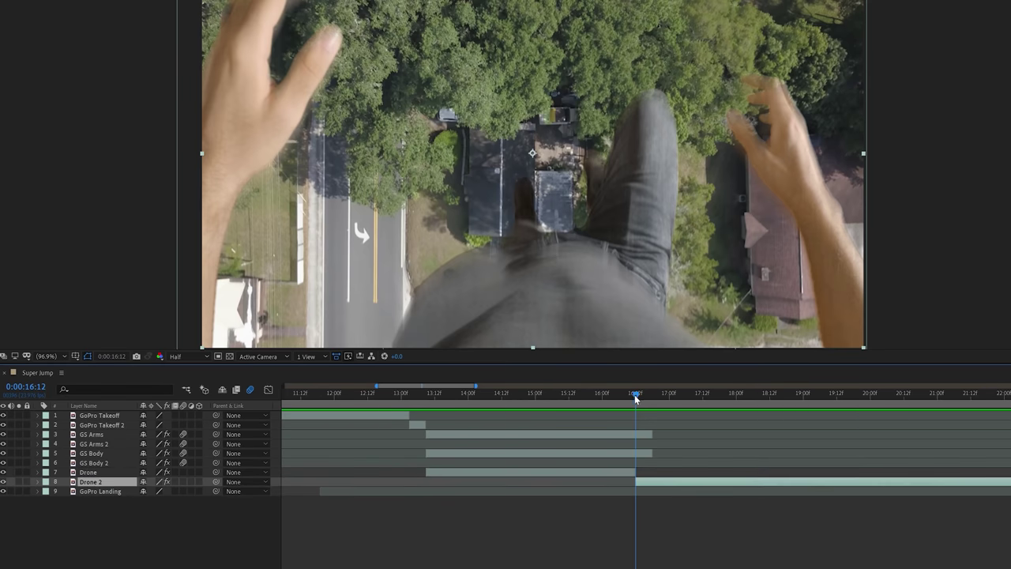
# Step: Pre-compose the first Drone part as "Drone Track", moving all attributes and adjusting the duration to the layer's time span
pyautogui.click(573, 475)
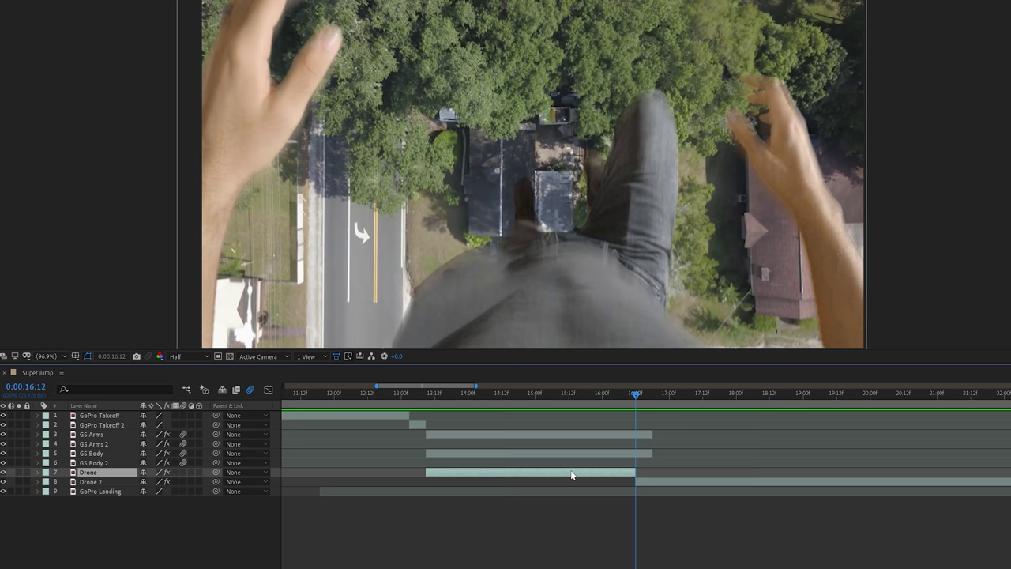
pyautogui.rightClick(574, 477)
pyautogui.click(602, 418)
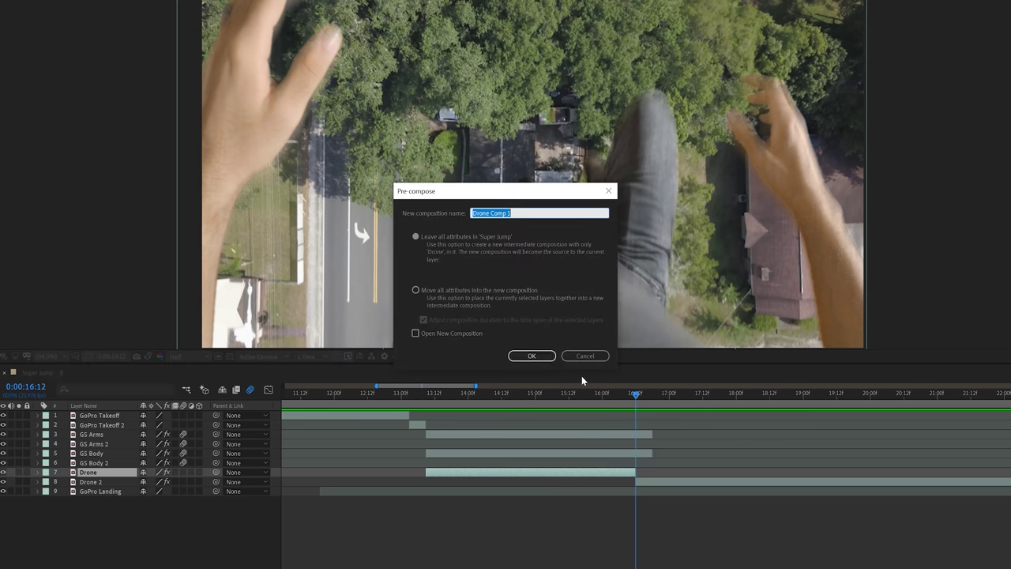
pyautogui.write('D')
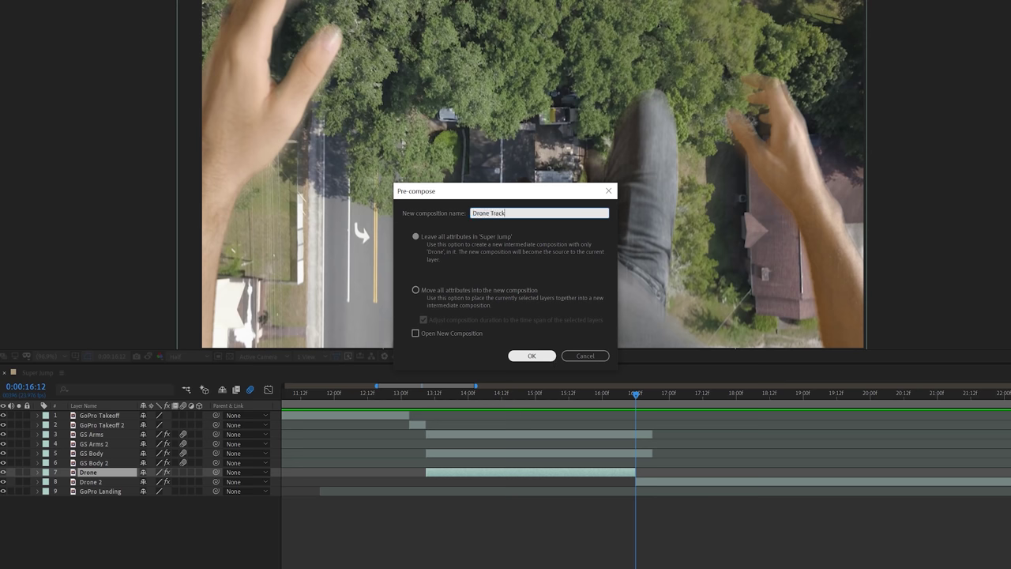
pyautogui.click(416, 291)
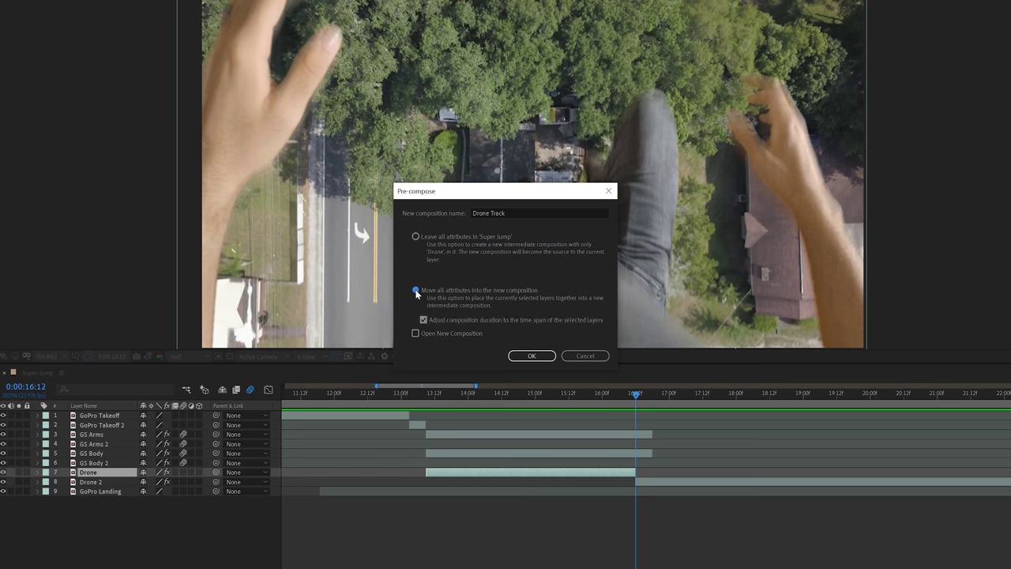
pyautogui.click(527, 357)
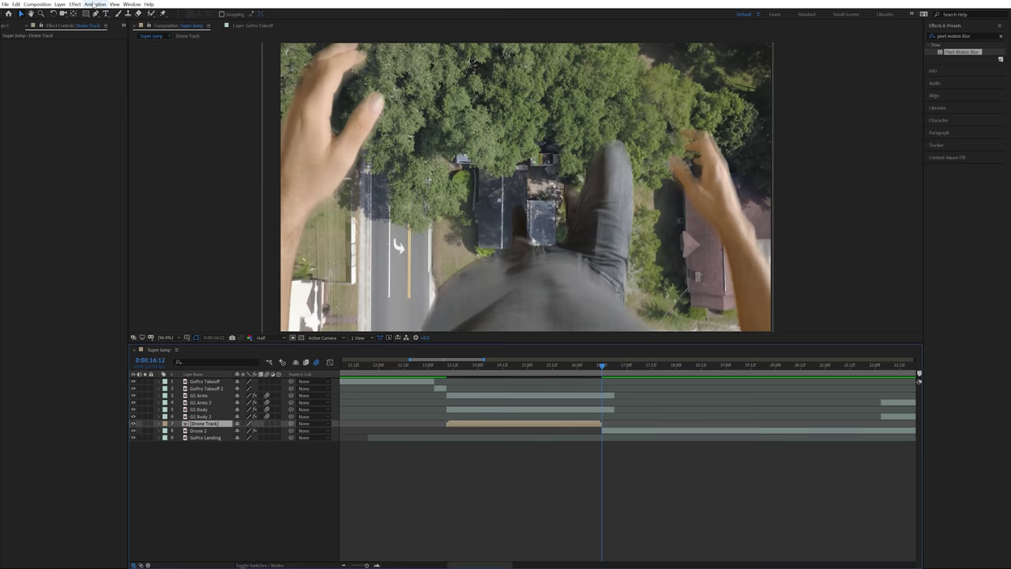
# Step: Camera-track the Drone Track layer and create a solid and camera from the track points on the ground between the legs
pyautogui.click(95, 4)
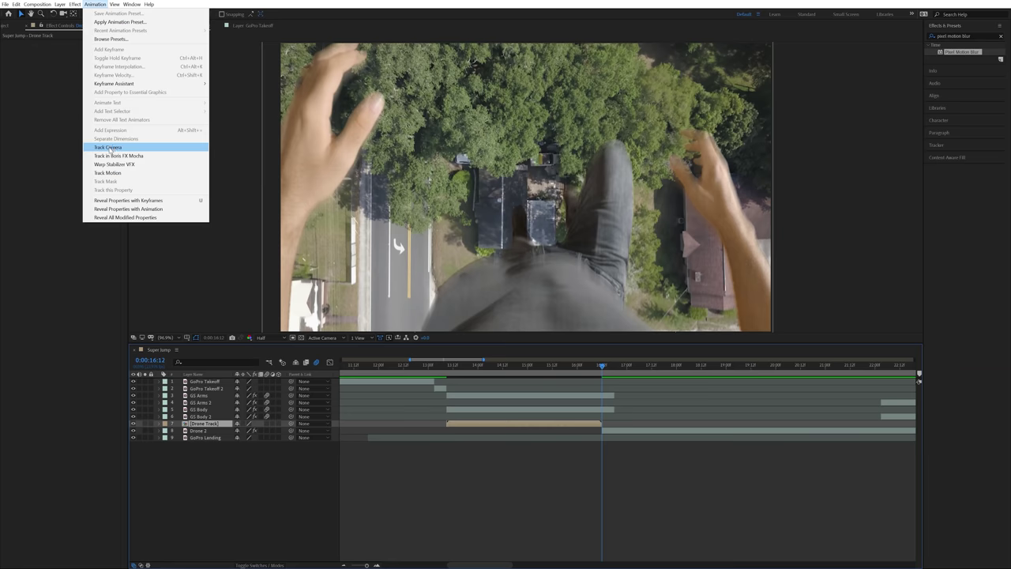
pyautogui.click(118, 148)
pyautogui.click(11, 116)
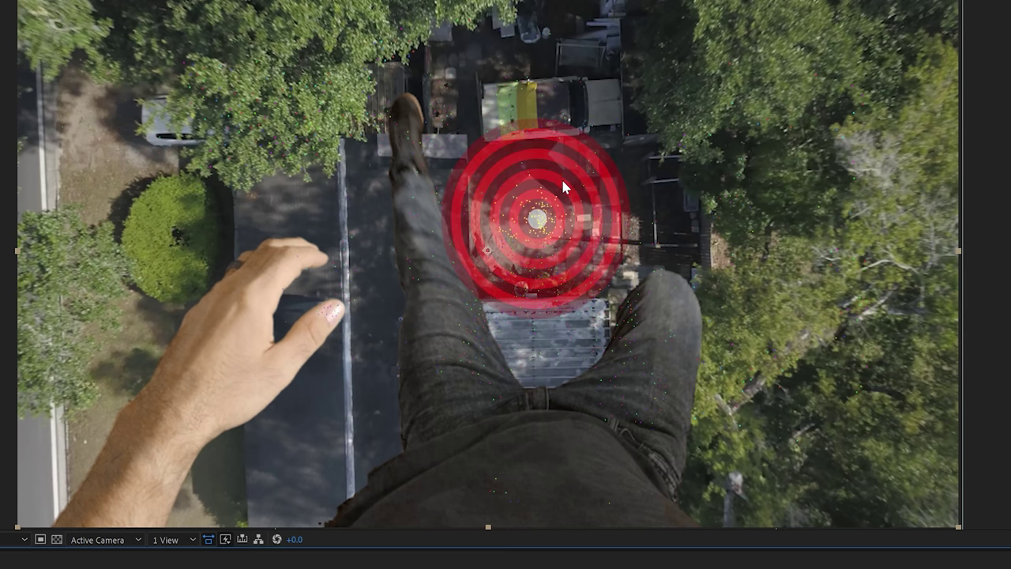
pyautogui.rightClick(537, 222)
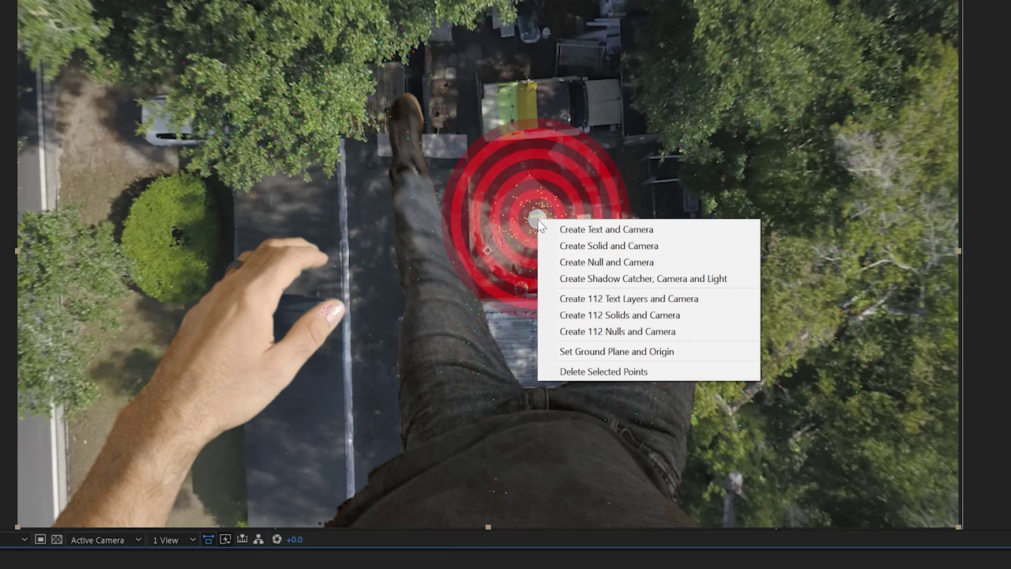
pyautogui.click(592, 245)
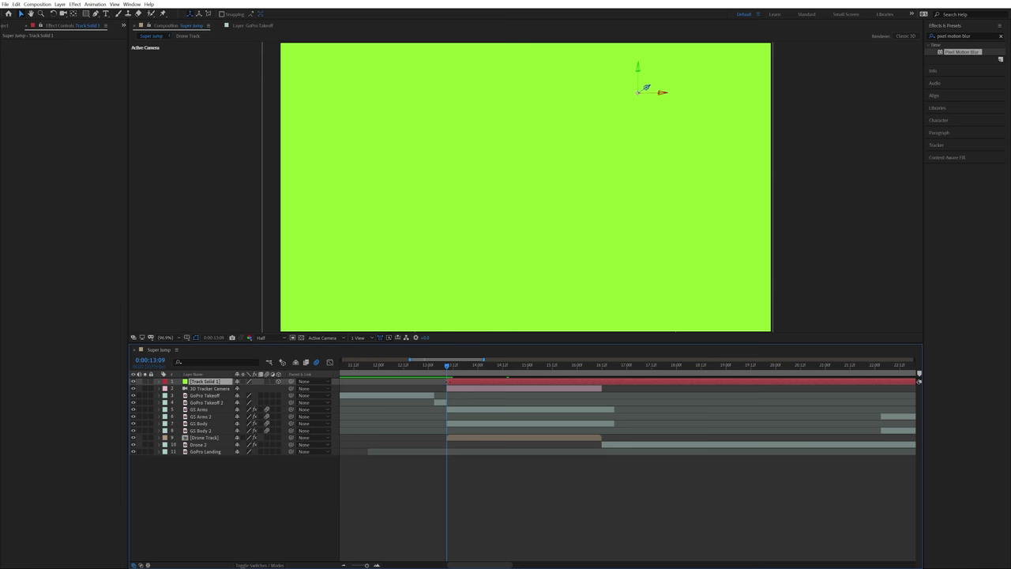
# Step: Trim the Track Solid 1 layer to end at 0:00:16:12, together with Drone Track
pyautogui.moveTo(447, 365); pyautogui.dragTo(602, 367)
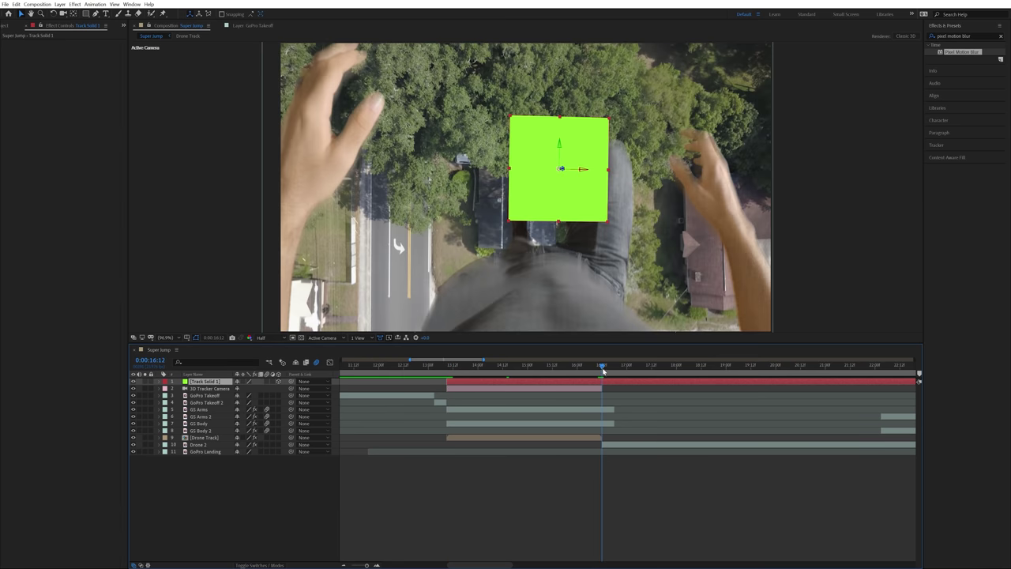
pyautogui.hotkey('alt', ']')
pyautogui.scroll(5, 609, 385)
pyautogui.moveTo(541, 381); pyautogui.dragTo(520, 382)
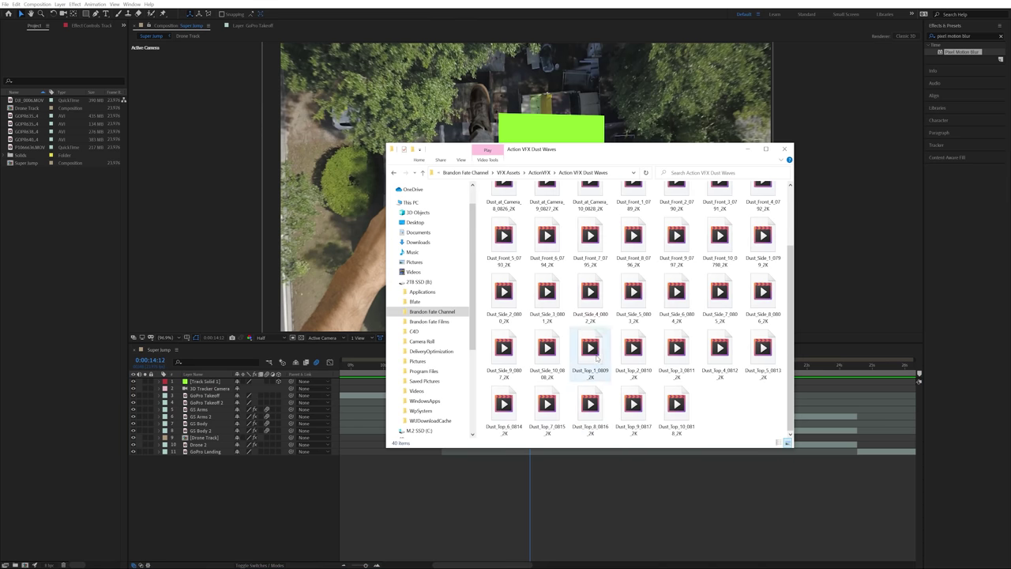
# Step: Add the Dust_Top_1_0809_2K clip above Drone Track, starting with that layer, and set its blending mode to Screen
pyautogui.moveTo(593, 351); pyautogui.dragTo(59, 269)
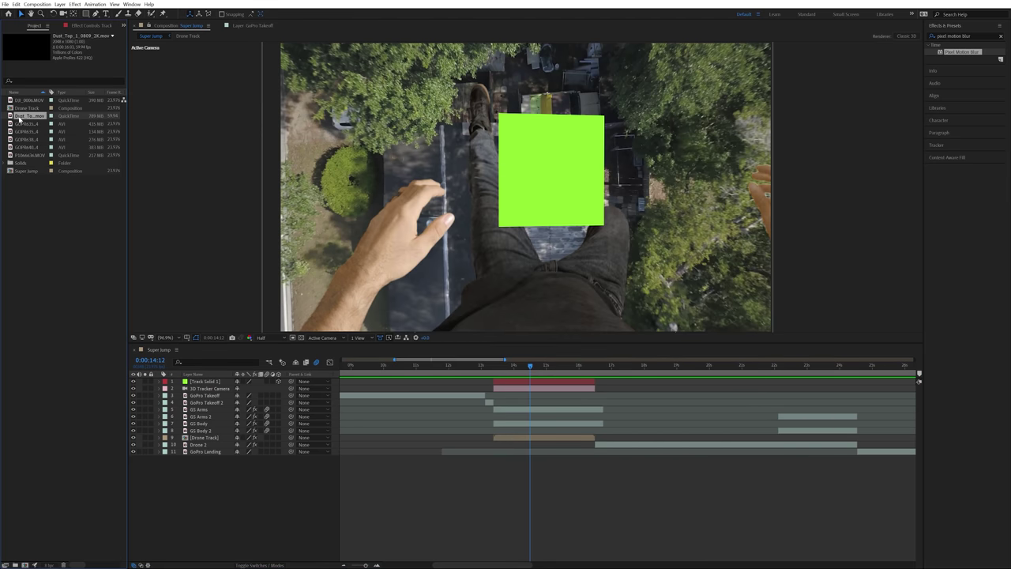
pyautogui.moveTo(20, 117); pyautogui.dragTo(498, 438)
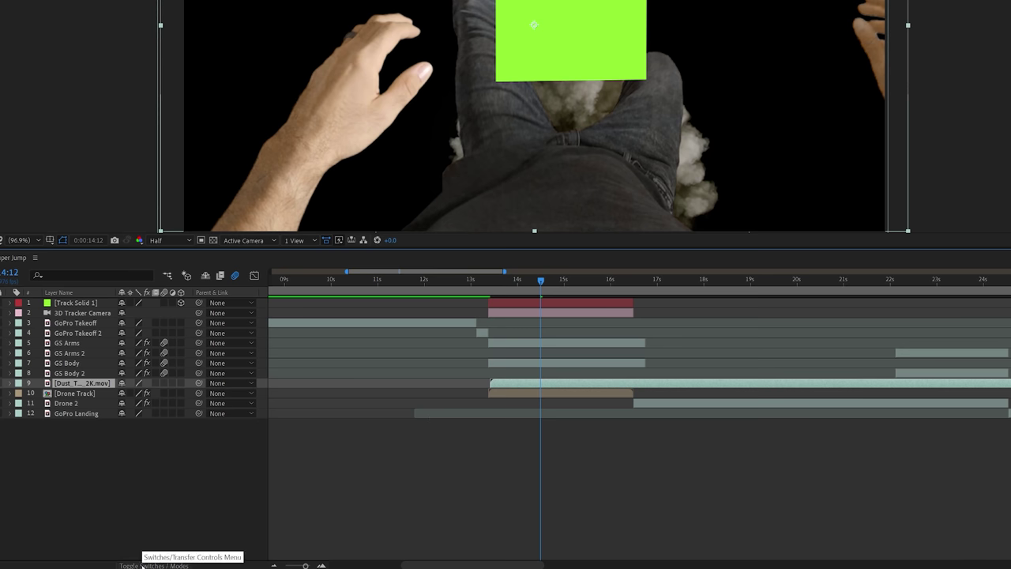
pyautogui.click(142, 565)
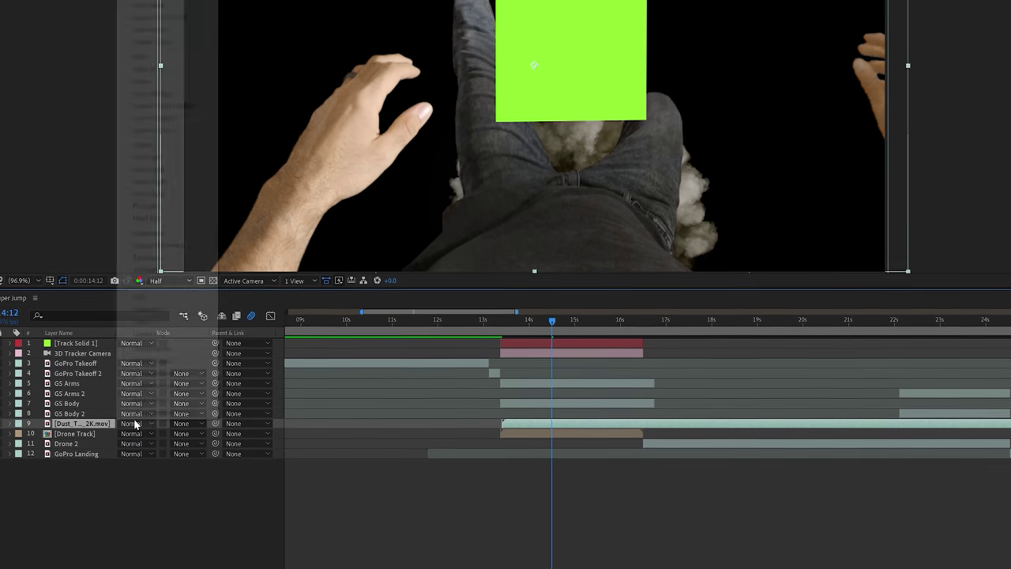
pyautogui.click(131, 383)
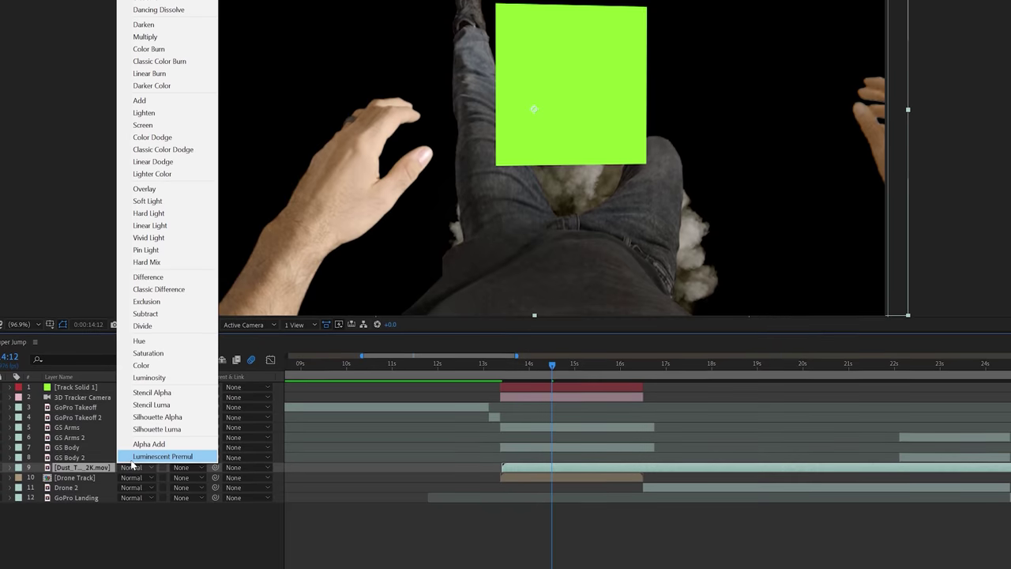
pyautogui.click(142, 125)
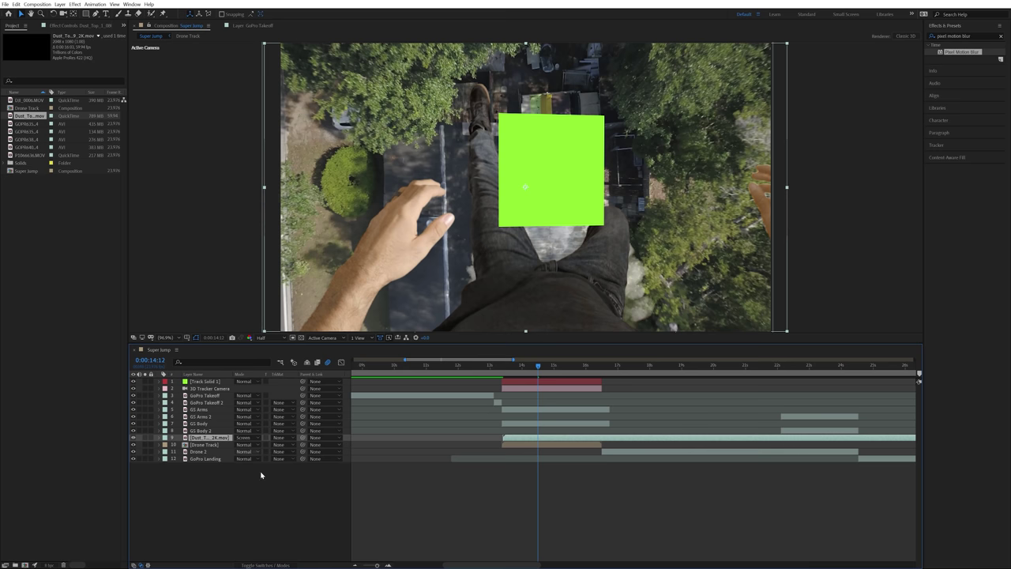
# Step: Make the dust clip a 3D layer and hide the Track Solid 1 layer
pyautogui.click(261, 565)
pyautogui.click(298, 489)
pyautogui.click(476, 386)
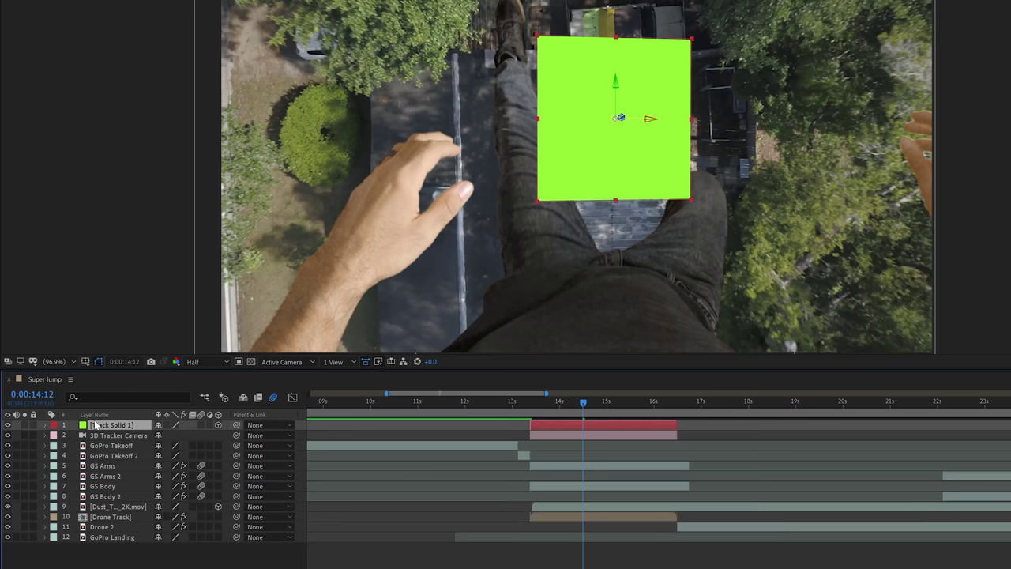
pyautogui.click(8, 425)
pyautogui.press('pageup')
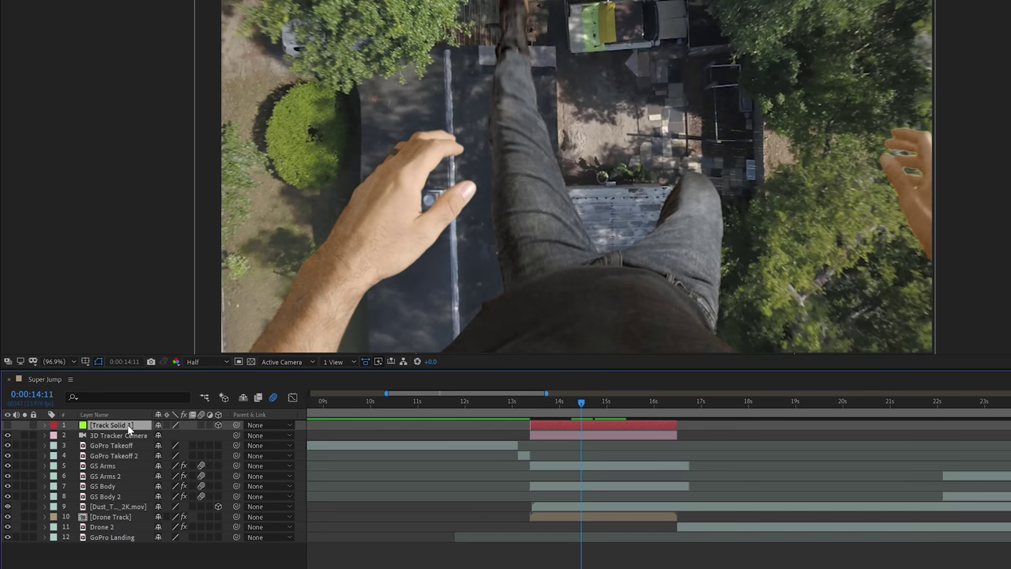
# Step: Copy the Position value of Track Solid 1 and paste it onto the dust layer's Position
pyautogui.press('p')
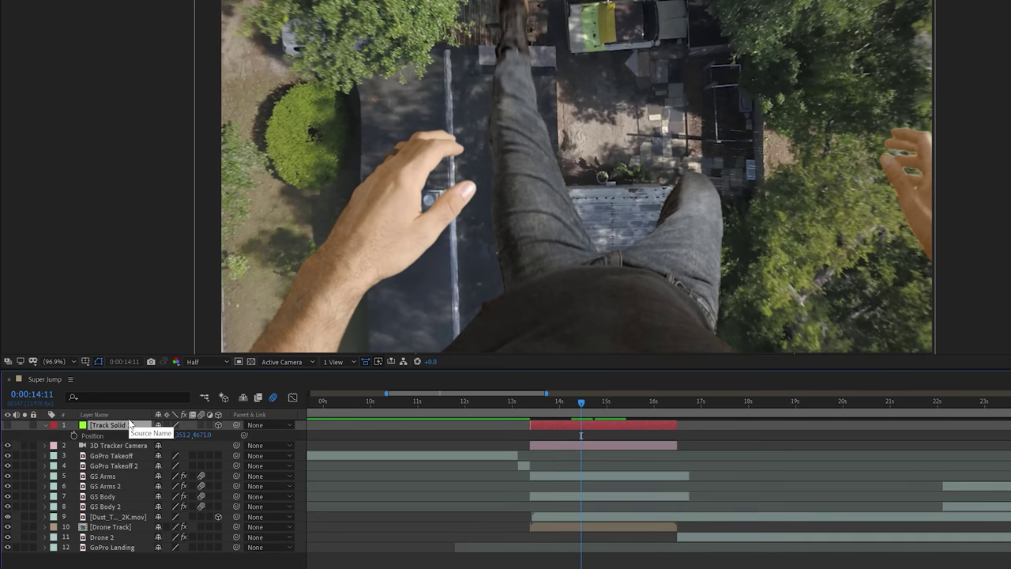
pyautogui.click(93, 436)
pyautogui.click(105, 517)
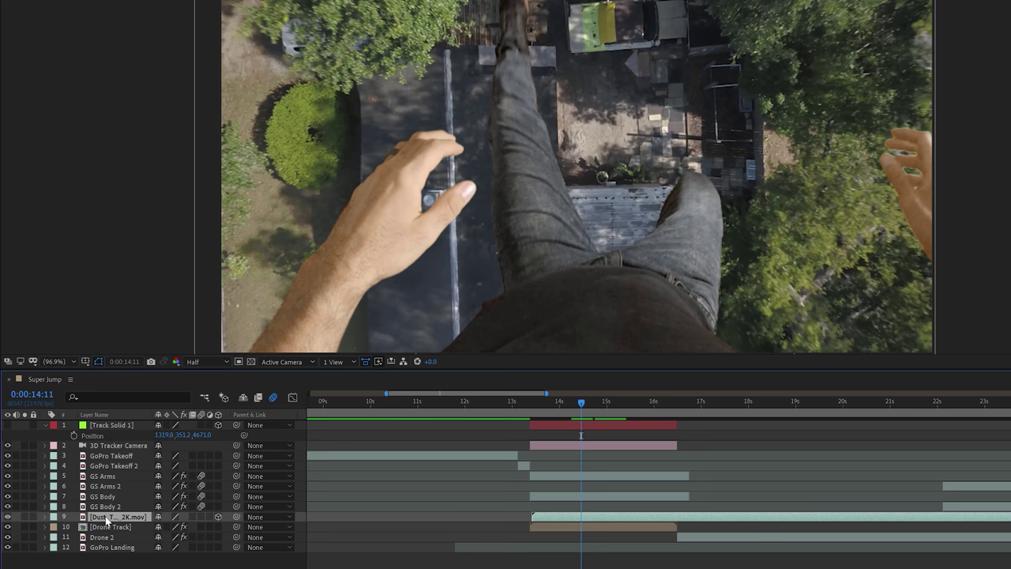
pyautogui.press('p')
pyautogui.click(93, 528)
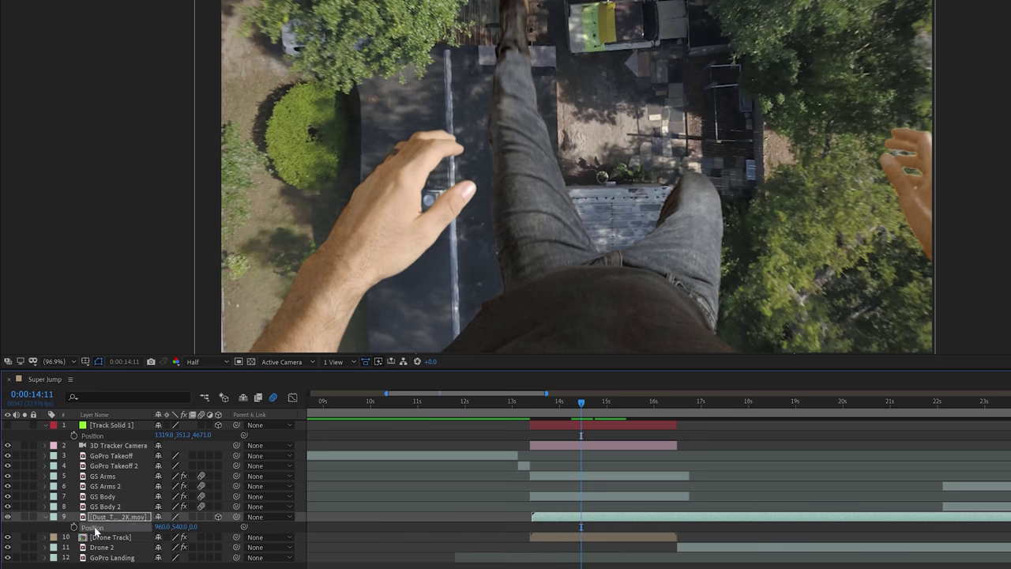
pyautogui.hotkey('ctrl', 'v')
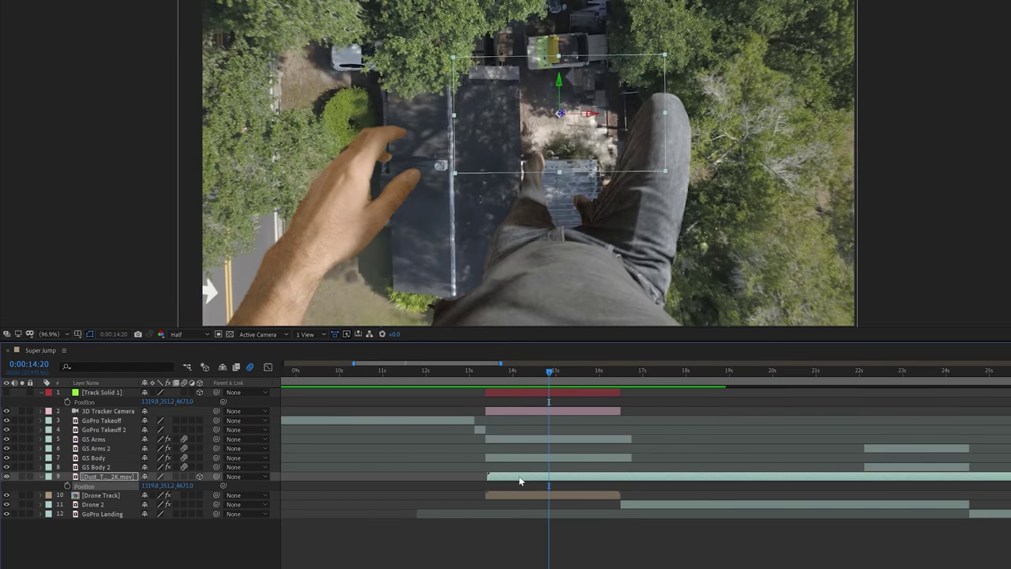
# Step: Time-stretch the dust layer to 50%
pyautogui.rightClick(520, 480)
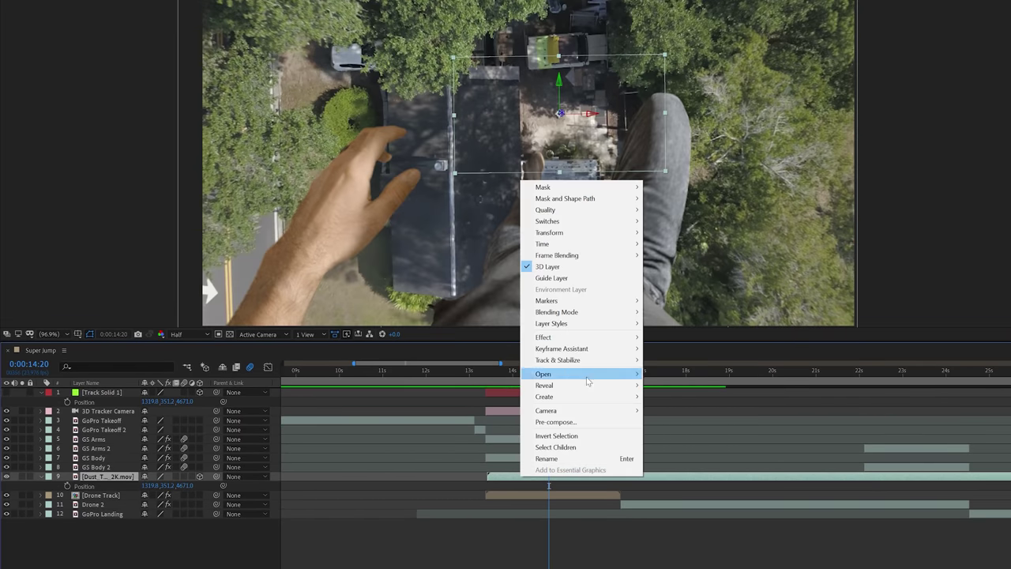
pyautogui.moveTo(594, 247)
pyautogui.click(691, 268)
pyautogui.write('50')
pyautogui.press('Return')
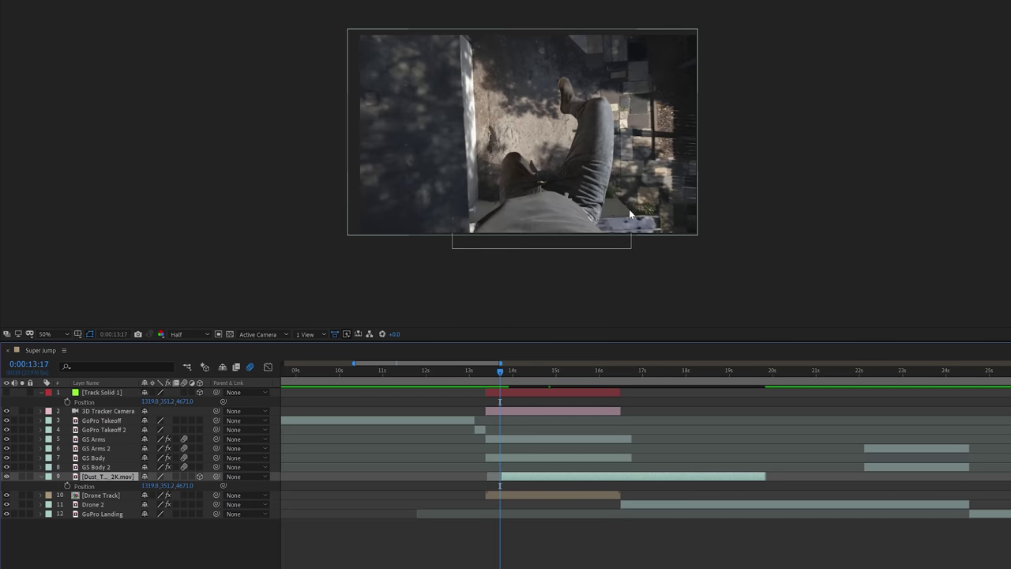
# Step: Reposition the dust clip over the takeoff ground between the legs, a few frames into the jump
pyautogui.press('pagedown')
pyautogui.press('pagedown')
pyautogui.press('pagedown')
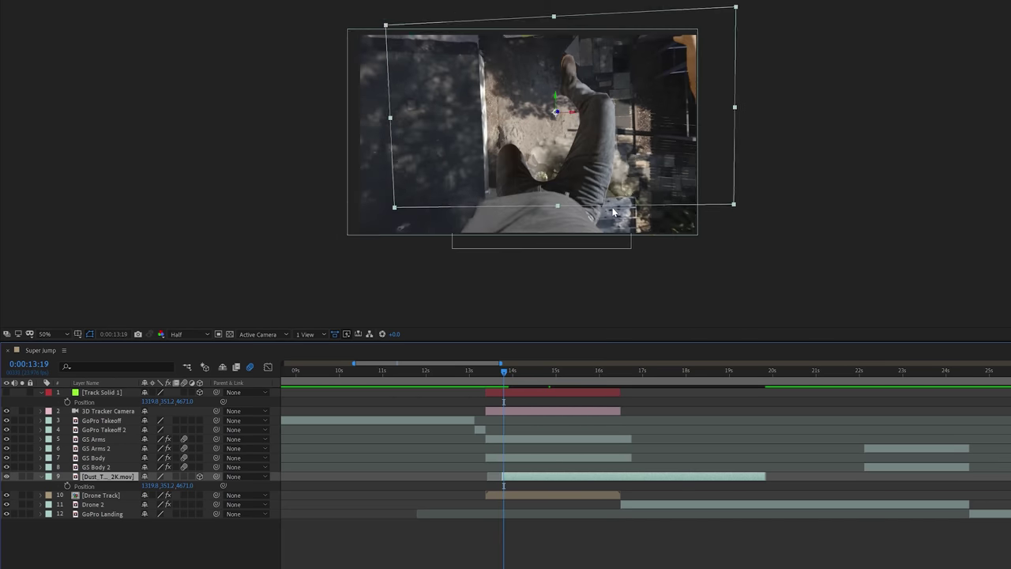
pyautogui.moveTo(551, 150); pyautogui.dragTo(543, 133)
pyautogui.moveTo(543, 133); pyautogui.dragTo(535, 128)
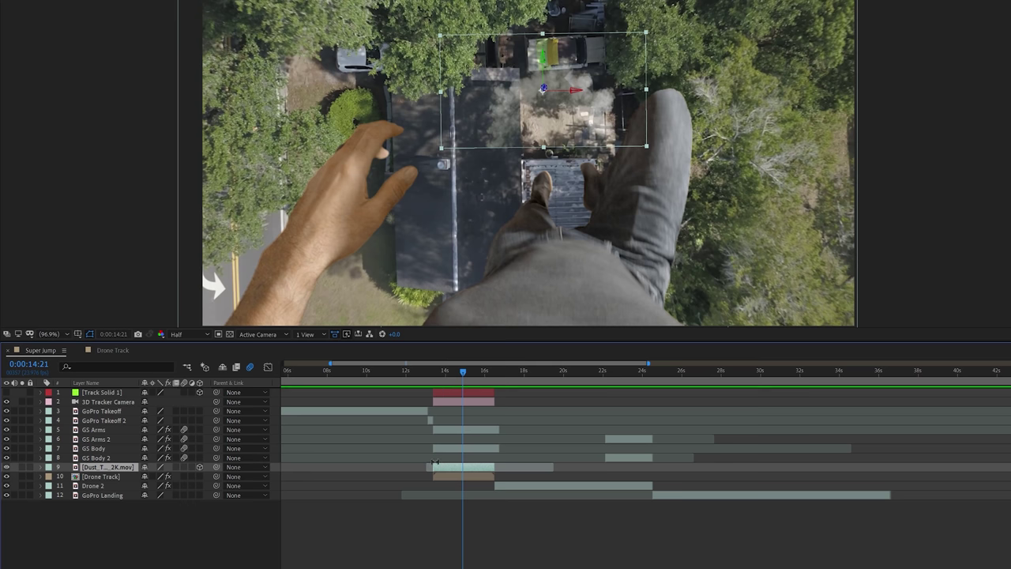
# Step: Duplicate the dust layer and set the duplicate's Z Rotation to 180°
pyautogui.hotkey('ctrl', 'd')
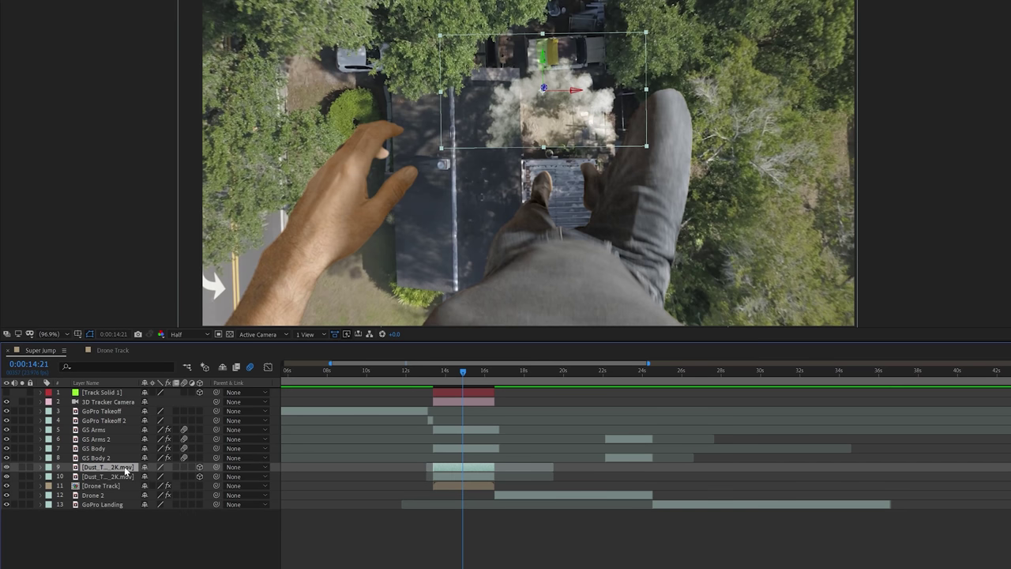
pyautogui.press('r')
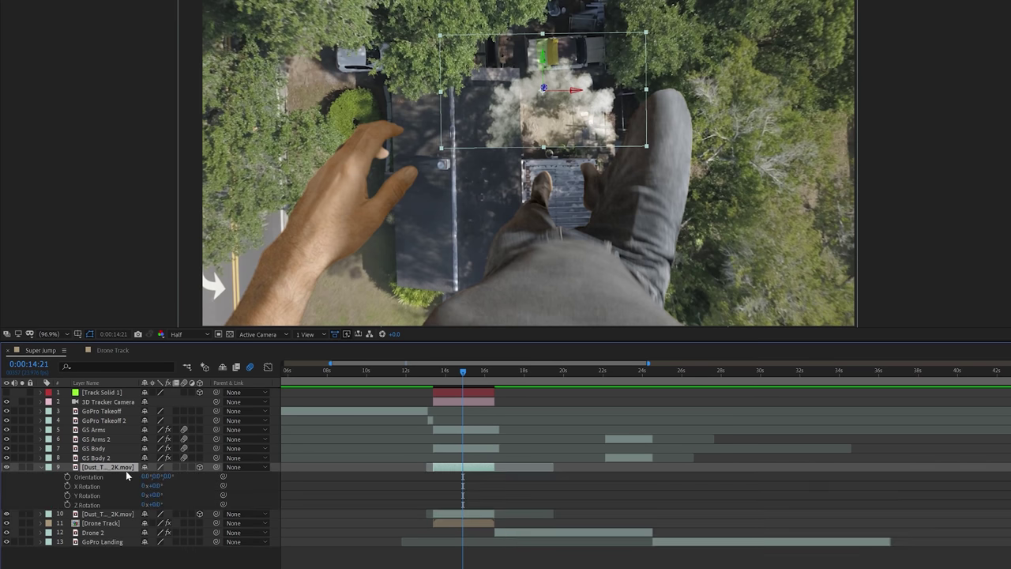
pyautogui.click(154, 505)
pyautogui.write('1')
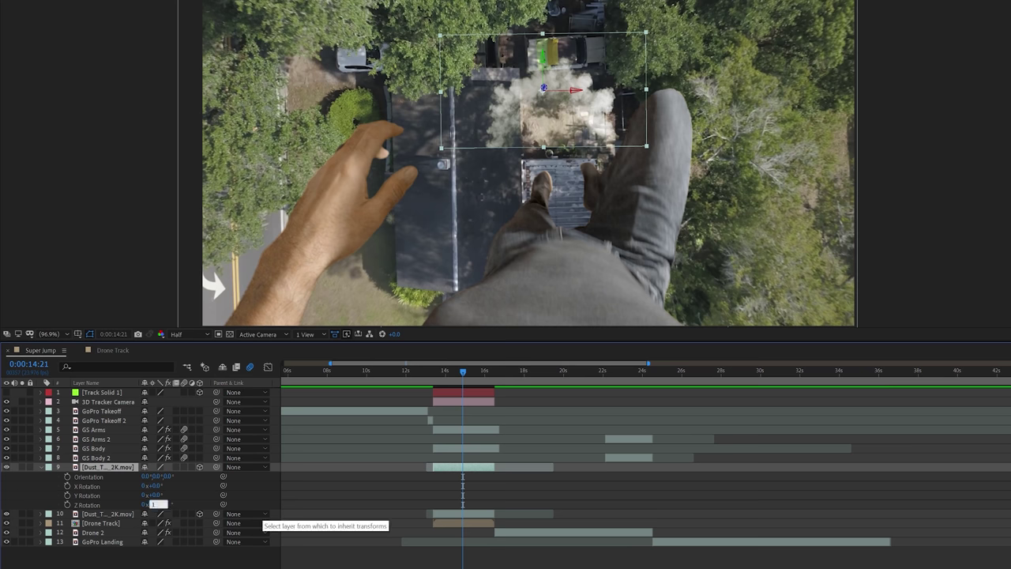
pyautogui.write('80')
pyautogui.press('Return')
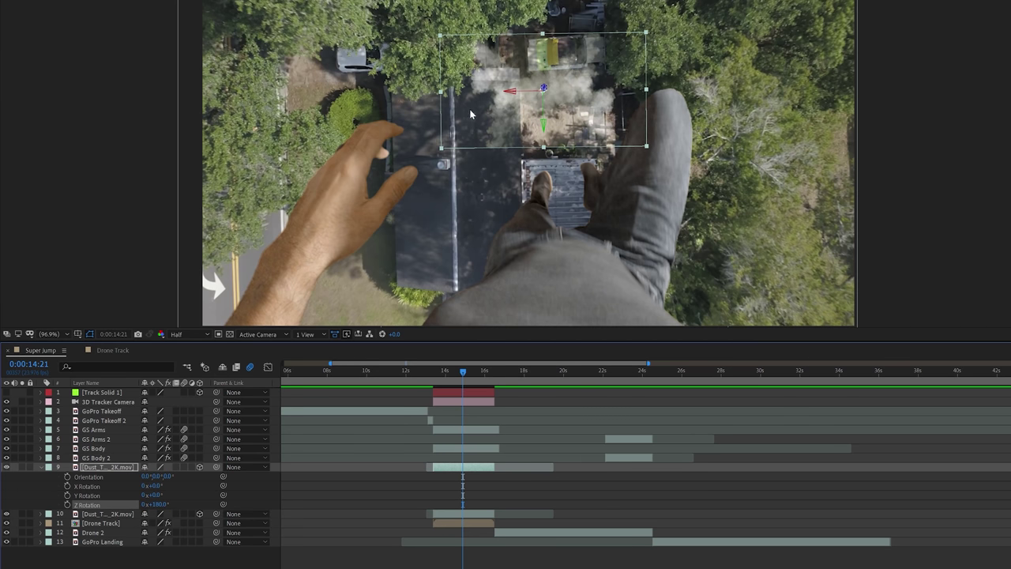
# Step: Move the rotated dust duplicate lower over the takeoff ground and preview the jump from just before takeoff
pyautogui.moveTo(499, 73); pyautogui.dragTo(518, 126)
pyautogui.click(421, 372)
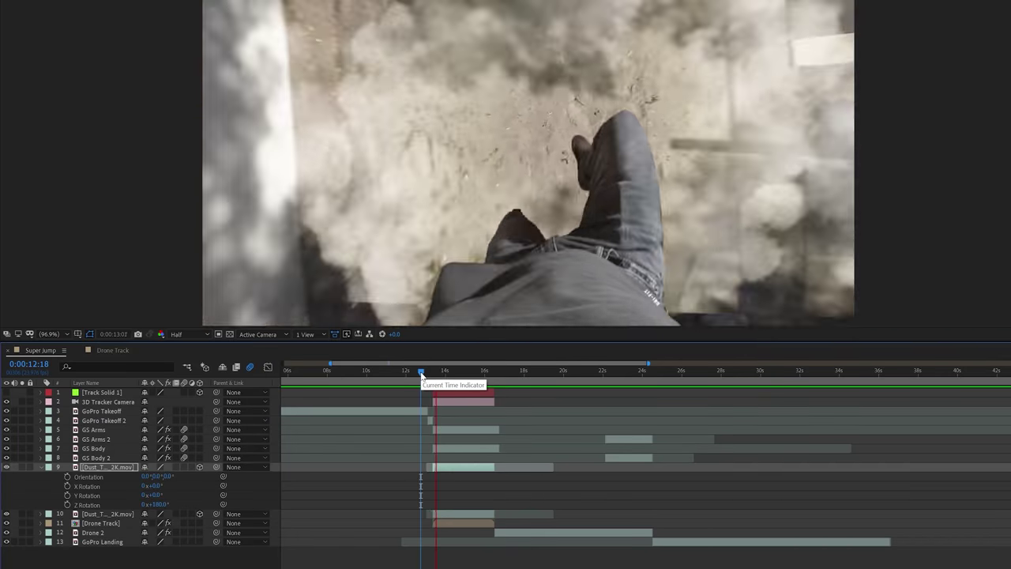
pyautogui.press('space')
pyautogui.press('space')
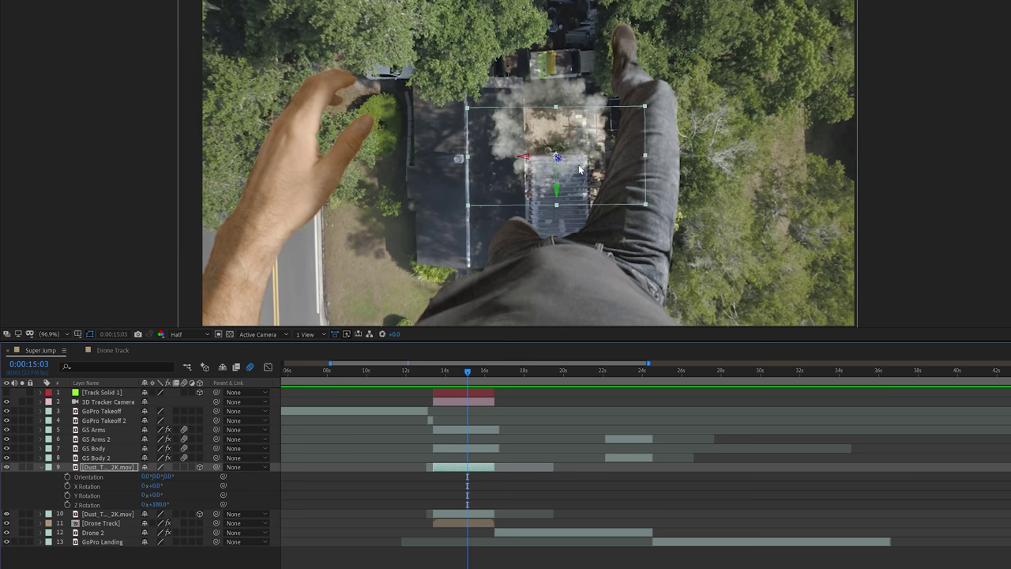
# Step: Draw a closed mask on the rotated dust duplicate around the lower part of the dirt yard, along the roof edges
pyautogui.press('r')
pyautogui.press('g')
pyautogui.click(522, 115)
pyautogui.click(524, 155)
pyautogui.click(583, 154)
pyautogui.click(607, 135)
pyautogui.click(594, 117)
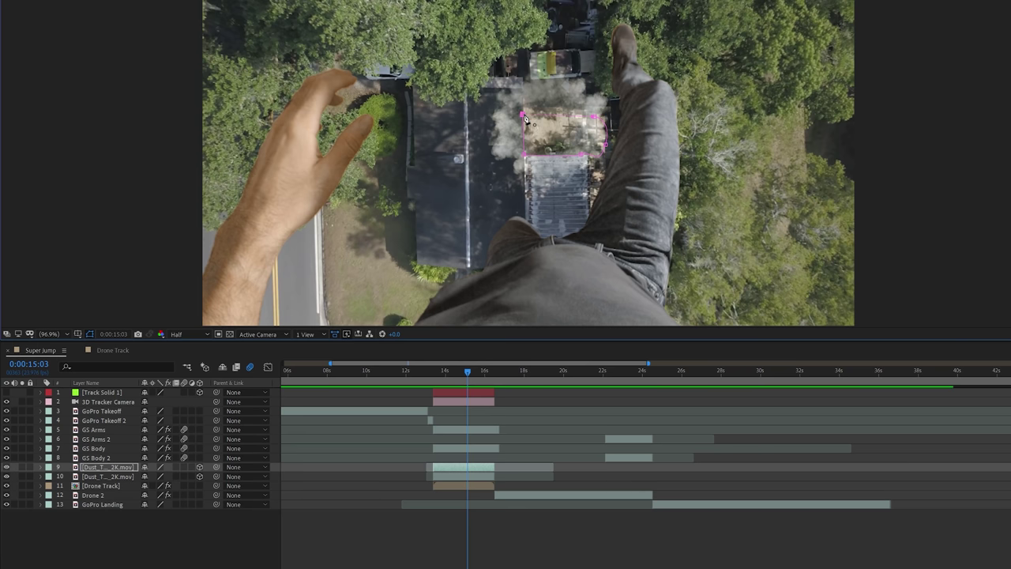
pyautogui.click(523, 116)
# Step: Draw a closed mask on the original dust layer around the upper part of the dirt yard, curving its far side
pyautogui.hotkey('ctrl', 'Down')
pyautogui.click(523, 127)
pyautogui.click(522, 82)
pyautogui.click(551, 78)
pyautogui.moveTo(593, 79); pyautogui.dragTo(601, 90)
pyautogui.moveTo(609, 106); pyautogui.dragTo(611, 123)
pyautogui.click(523, 126)
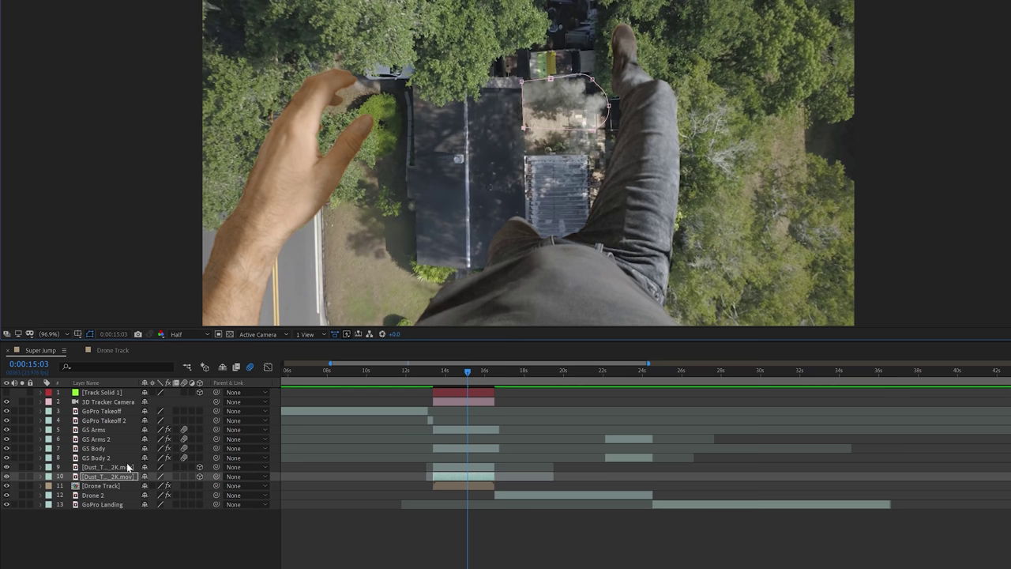
# Step: Set the original dust layer's Mask Feather to 200 pixels and preview the takeoff
pyautogui.press('f')
pyautogui.click(166, 495)
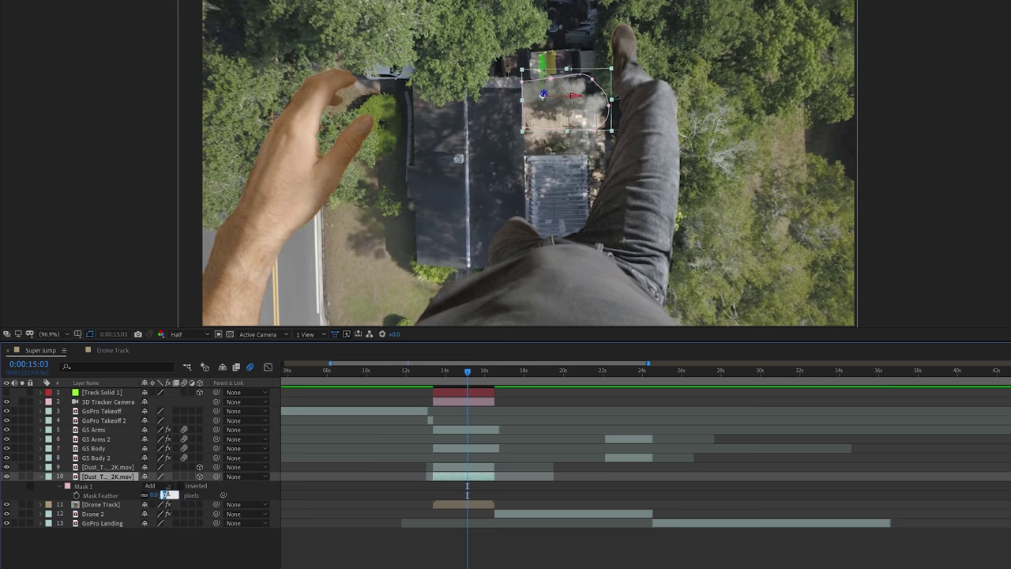
pyautogui.write('200')
pyautogui.press('Return')
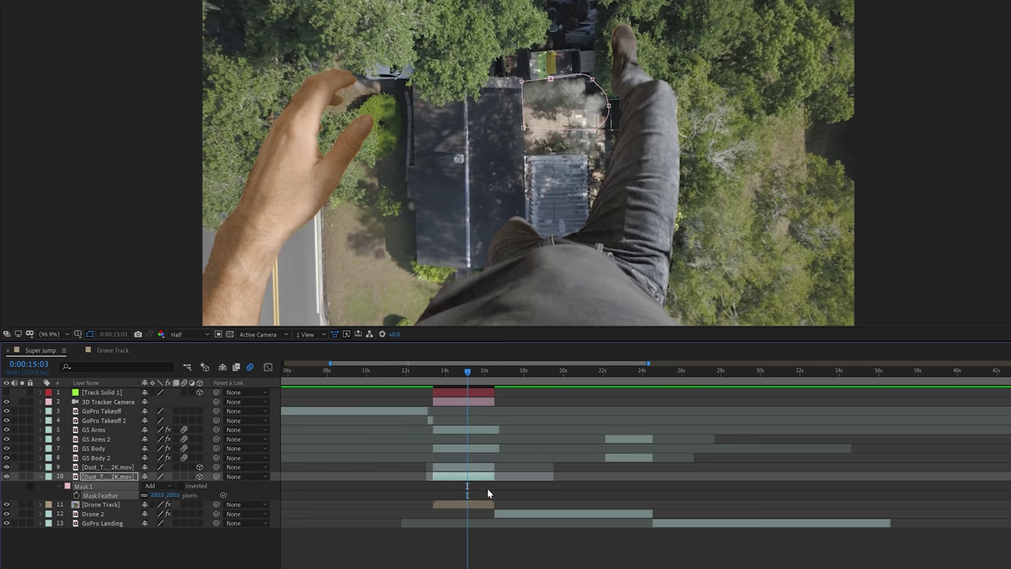
pyautogui.click(425, 376)
pyautogui.press('space')
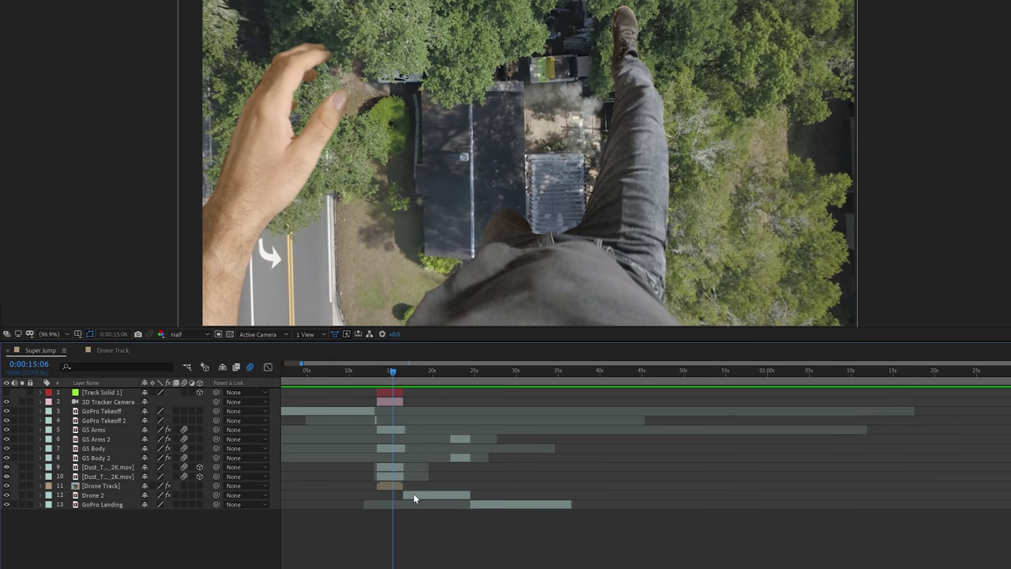
# Step: Pre-compose the drone, dust, GS Arms, GS Body, 3D Tracker Camera and Track Solid 1 layers as "Drone Handheld", adjusting the duration to their time span
pyautogui.click(414, 496)
pyautogui.keyDown('shift'); pyautogui.click(395, 486); pyautogui.keyUp('shift')
pyautogui.keyDown('shift'); pyautogui.click(400, 476); pyautogui.keyUp('shift')
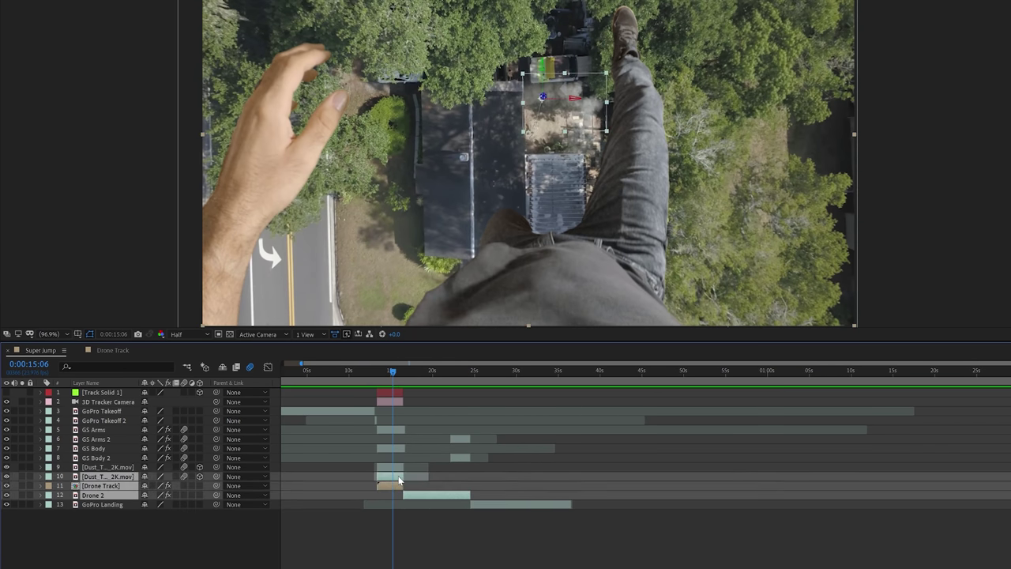
pyautogui.keyDown('shift'); pyautogui.click(399, 468); pyautogui.keyUp('shift')
pyautogui.keyDown('shift'); pyautogui.click(458, 459); pyautogui.keyUp('shift')
pyautogui.keyDown('shift'); pyautogui.click(446, 439); pyautogui.keyUp('shift')
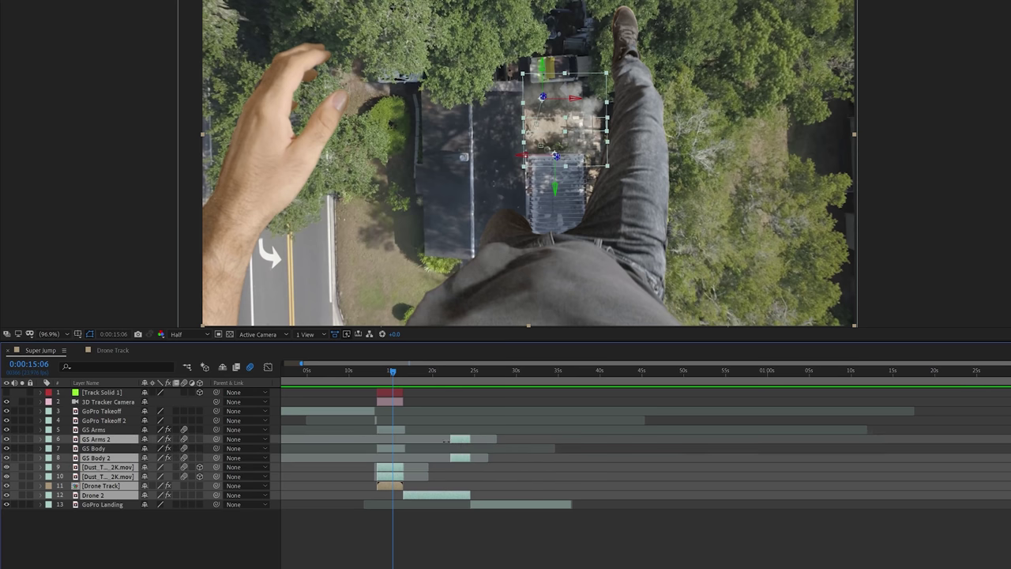
pyautogui.keyDown('shift'); pyautogui.click(392, 448); pyautogui.keyUp('shift')
pyautogui.keyDown('shift'); pyautogui.click(391, 430); pyautogui.keyUp('shift')
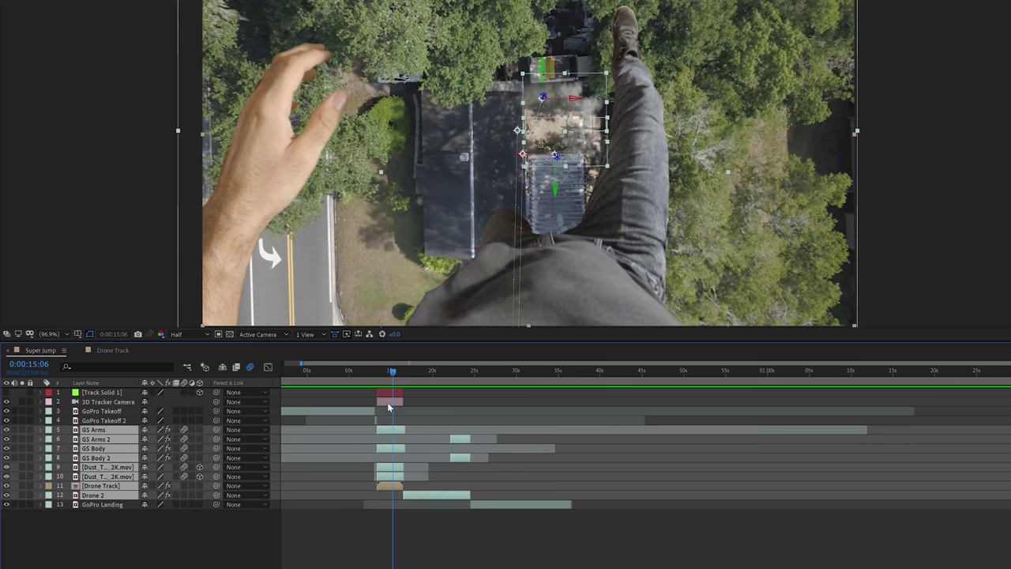
pyautogui.keyDown('shift'); pyautogui.click(389, 403); pyautogui.keyUp('shift')
pyautogui.keyDown('shift'); pyautogui.click(391, 395); pyautogui.keyUp('shift')
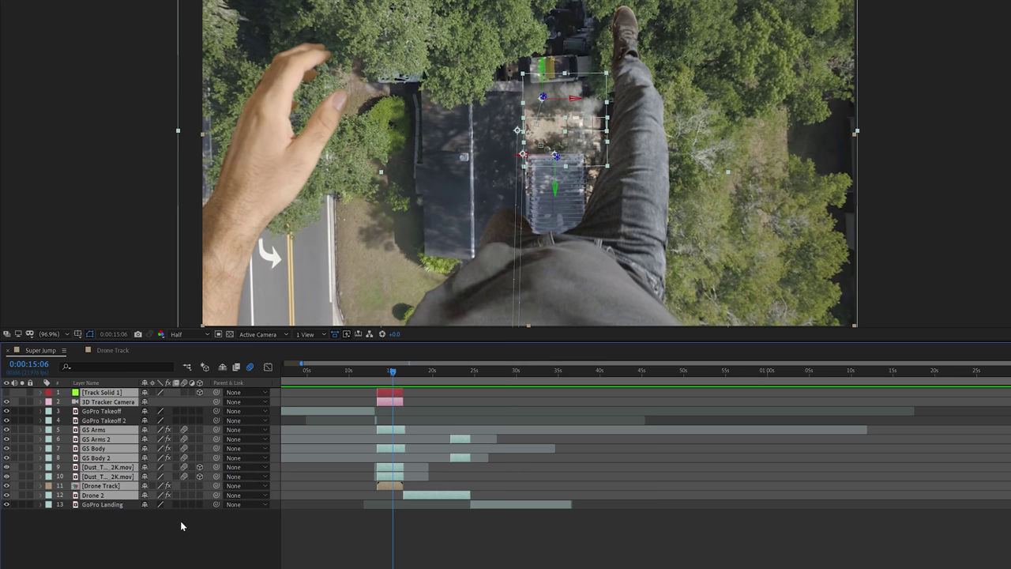
pyautogui.rightClick(387, 485)
pyautogui.click(419, 432)
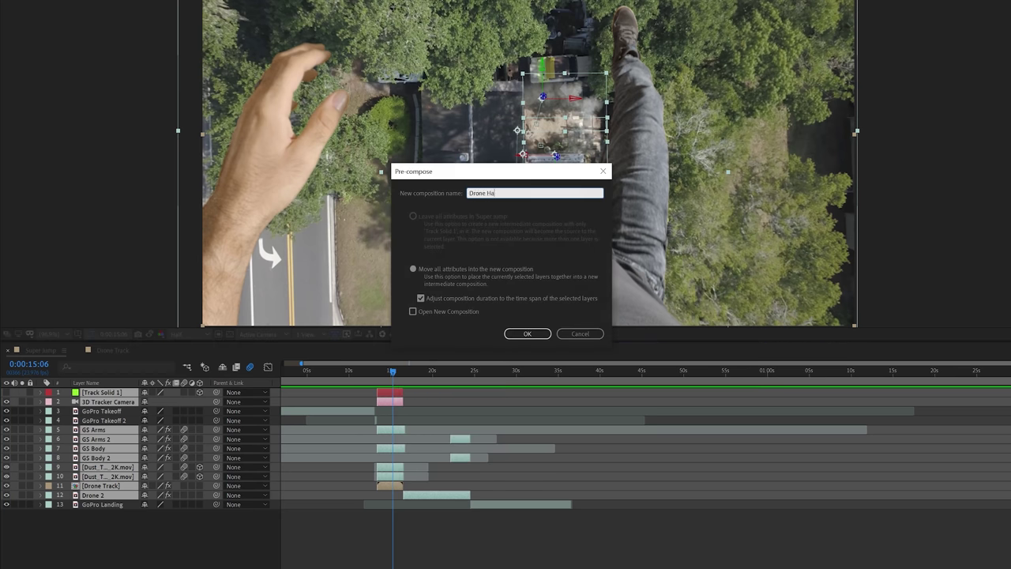
pyautogui.click(545, 332)
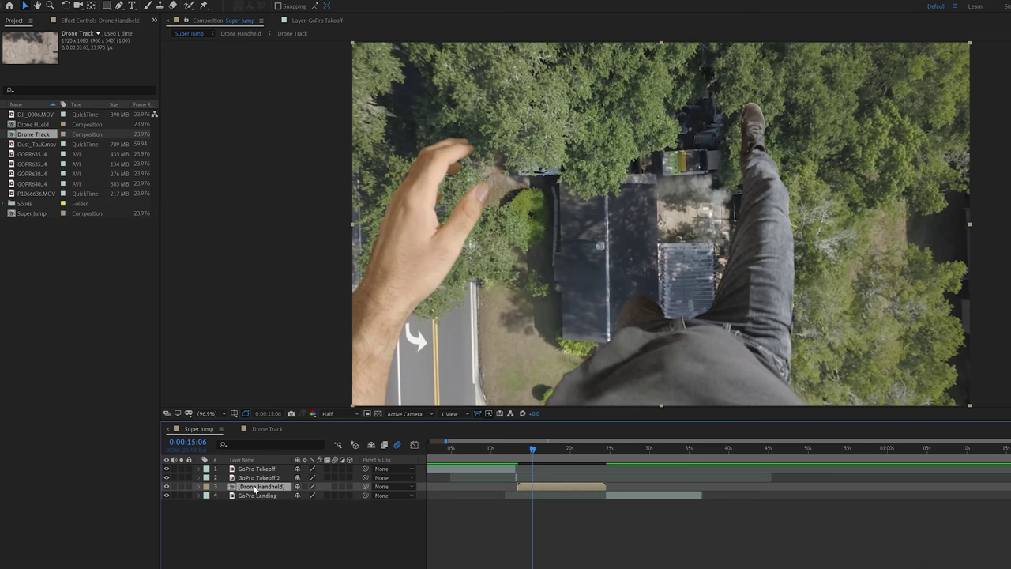
# Step: Open the Drone Handheld composition and add the P1066636.MOV clip above all layers, covering the whole composition
pyautogui.doubleClick(255, 488)
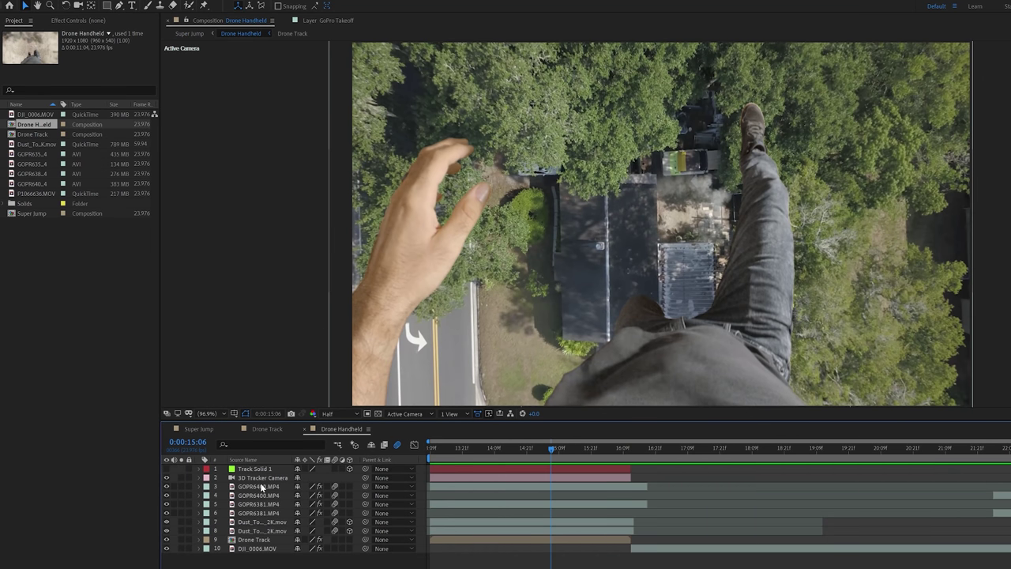
pyautogui.moveTo(32, 193); pyautogui.dragTo(43, 204)
pyautogui.moveTo(209, 403); pyautogui.dragTo(237, 472)
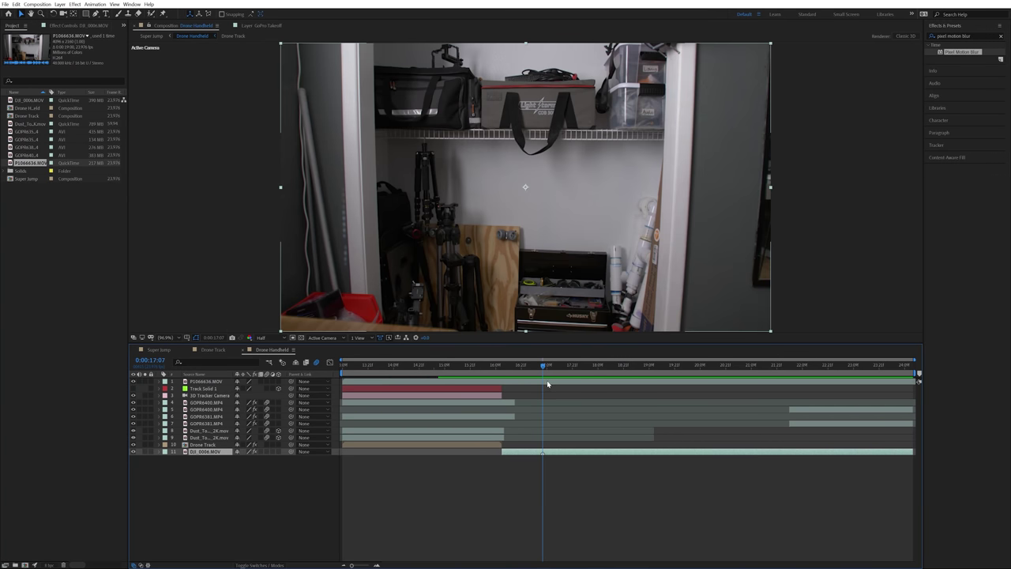
pyautogui.click(722, 384)
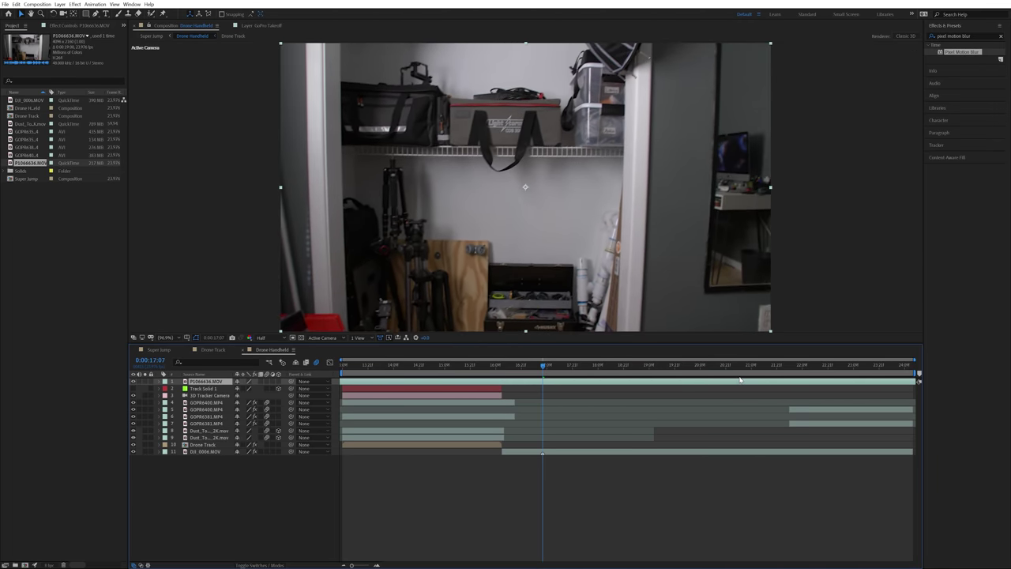
# Step: Apply Warp Stabilizer to the Drone Handheld layer in Super Jump, with Result No Motion and Method Position, Scale, Rotation
pyautogui.click(156, 349)
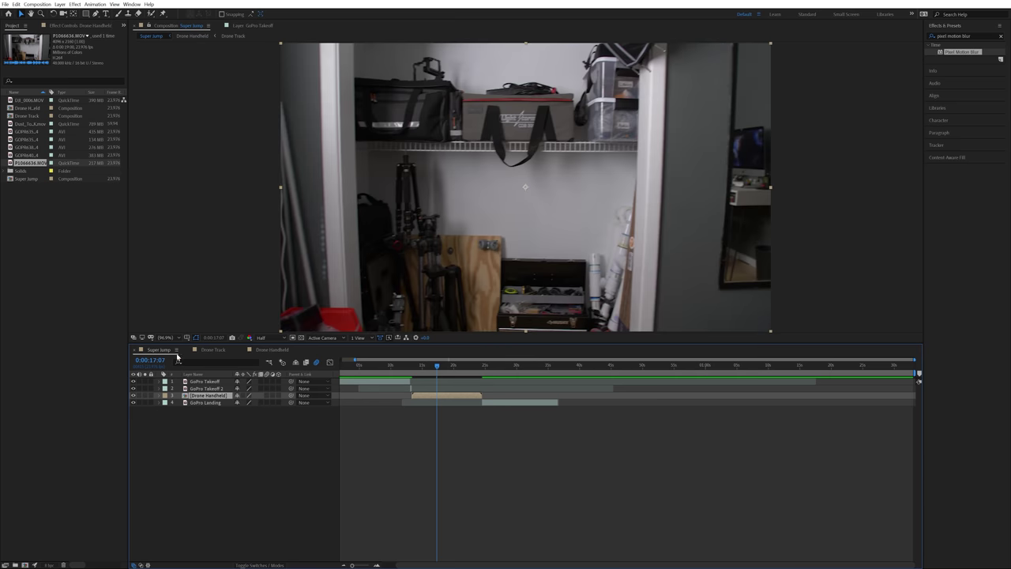
pyautogui.click(1002, 37)
pyautogui.write('warp stab')
pyautogui.moveTo(960, 51); pyautogui.dragTo(617, 229)
pyautogui.click(169, 103)
pyautogui.click(173, 135)
pyautogui.click(168, 131)
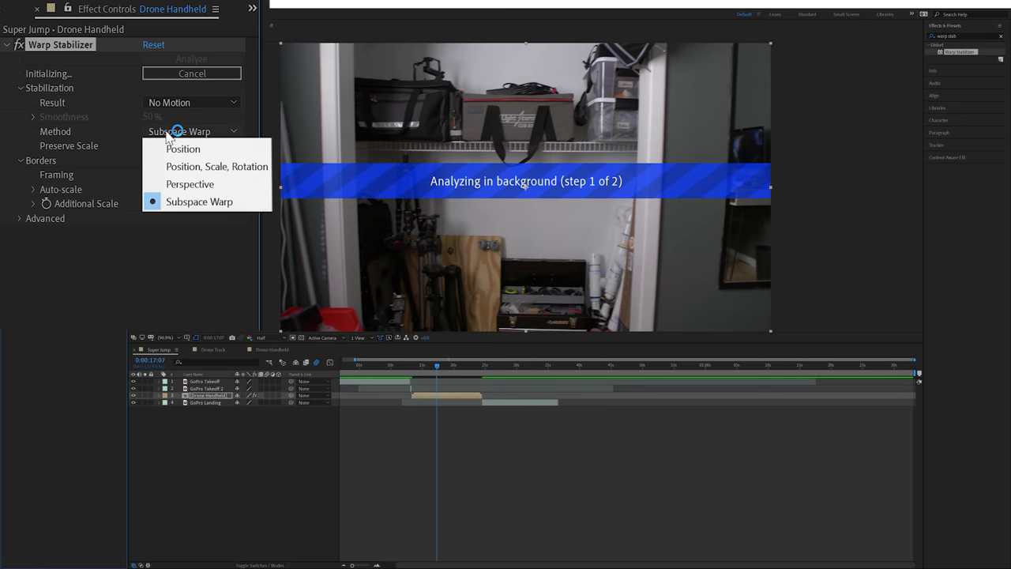
pyautogui.click(188, 166)
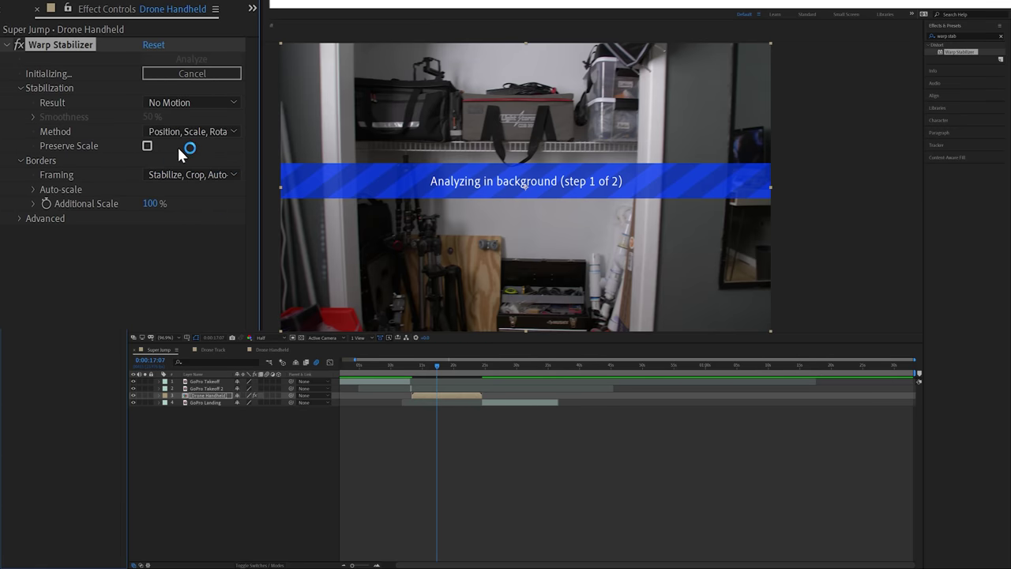
# Step: Delete the P1066636.MOV layer from the Drone Handheld composition
pyautogui.click(272, 350)
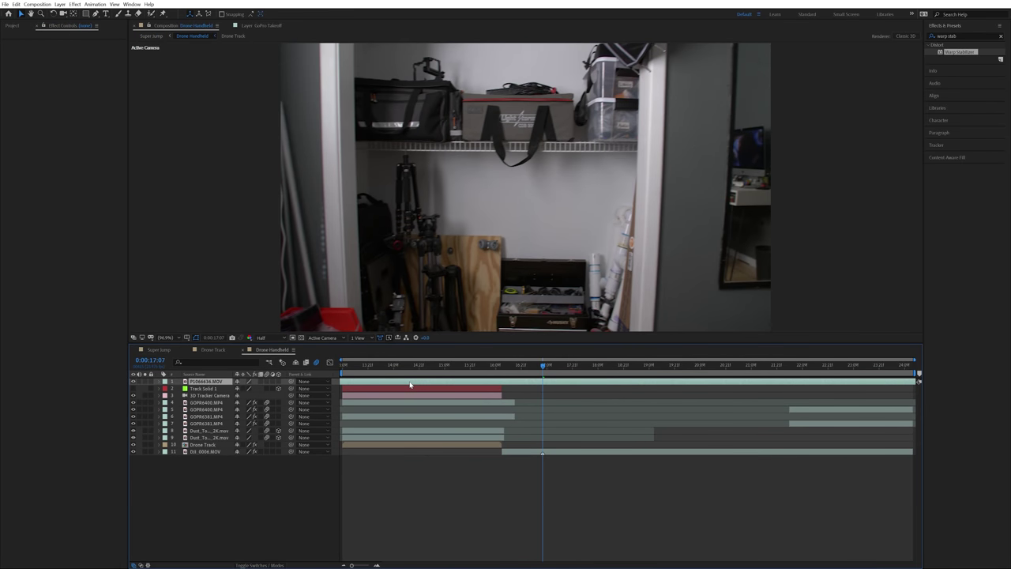
pyautogui.press('Delete')
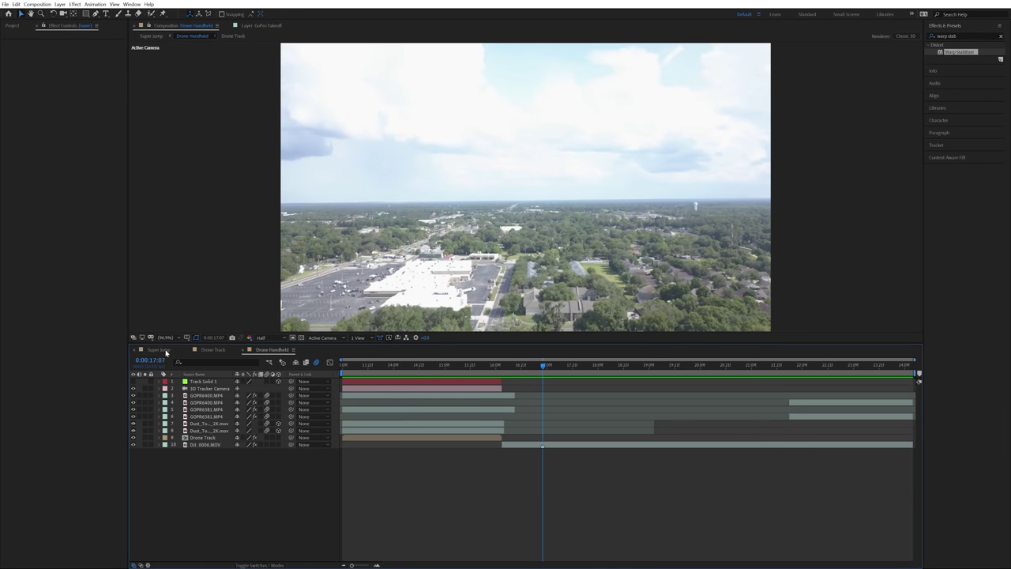
# Step: Play back the Super Jump composition from the start of the stabilized drone shot
pyautogui.click(157, 350)
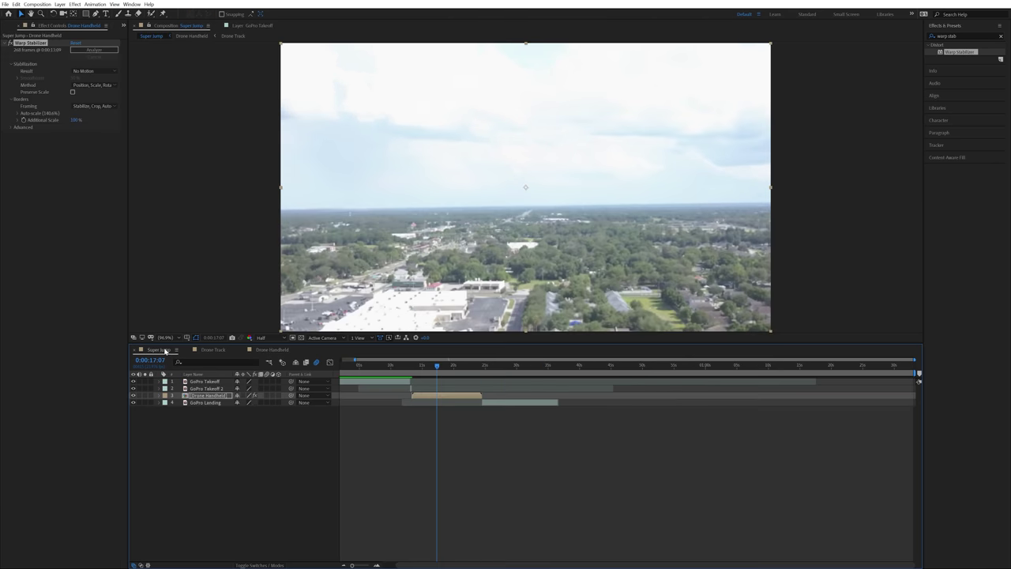
pyautogui.click(407, 366)
pyautogui.press('space')
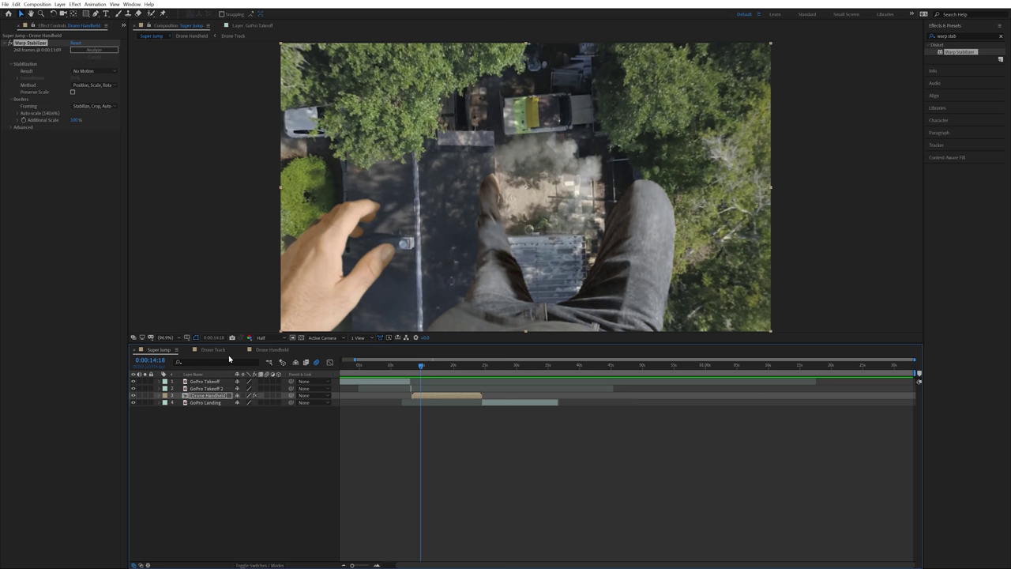
# Step: In Drone Handheld, scale the earlier GOPR6400.MP4 arm clip to 66% and the earlier GOPR6381.MP4 body clip to 54%, nudging the body into place
pyautogui.click(266, 350)
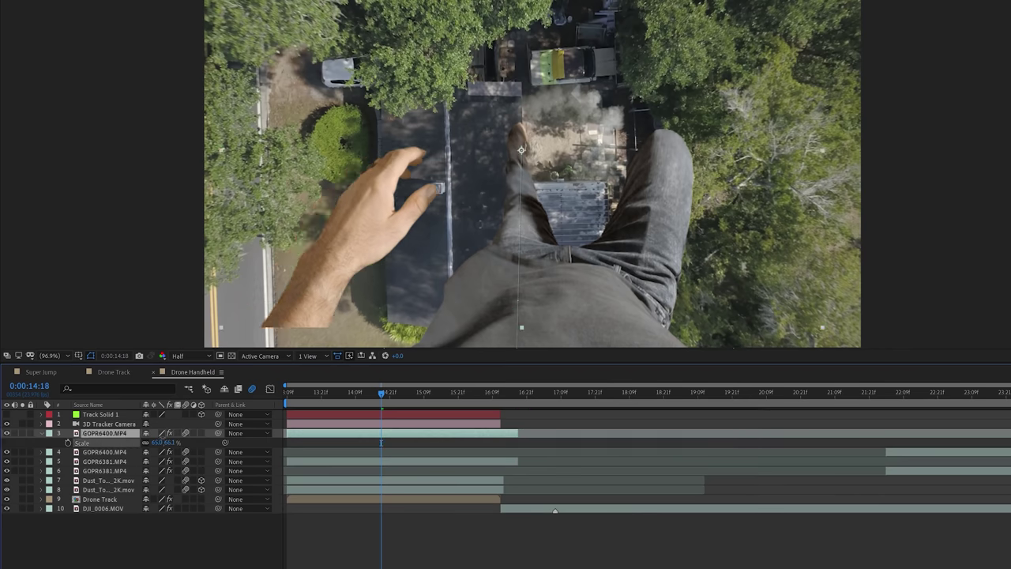
pyautogui.moveTo(169, 442); pyautogui.dragTo(156, 470)
pyautogui.click(597, 211)
pyautogui.press('s')
pyautogui.moveTo(542, 259); pyautogui.dragTo(523, 251)
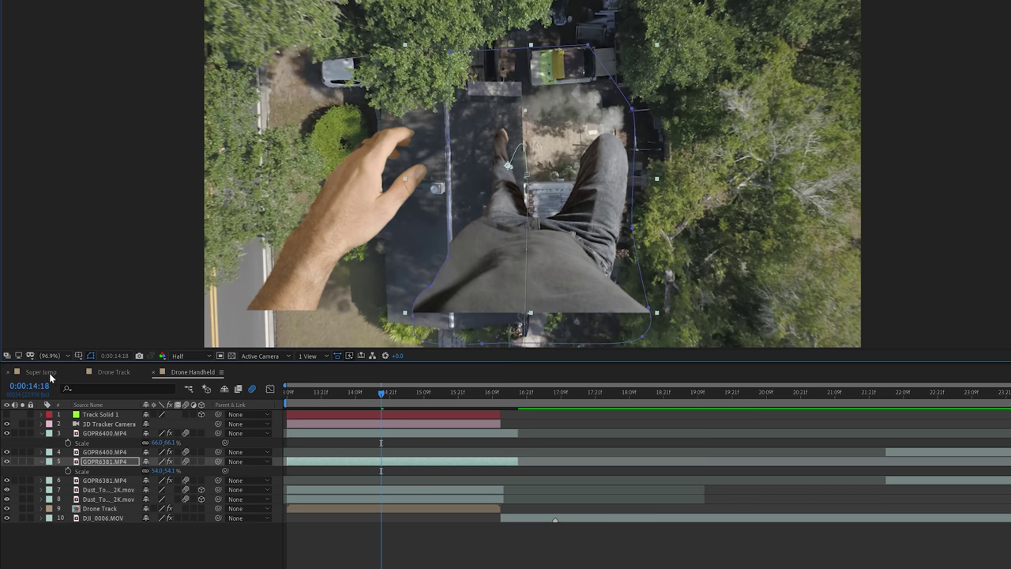
pyautogui.click(43, 372)
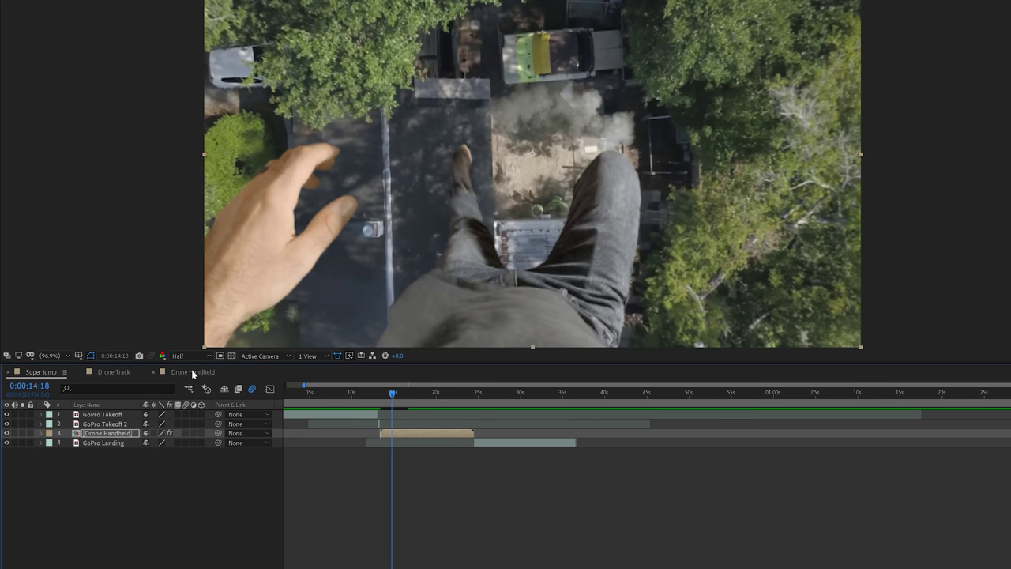
# Step: Set the scale of Drone Handheld's earlier GOPR6400.MP4 arm clip to 58% at 0:00:15:07 and preview Super Jump
pyautogui.click(192, 372)
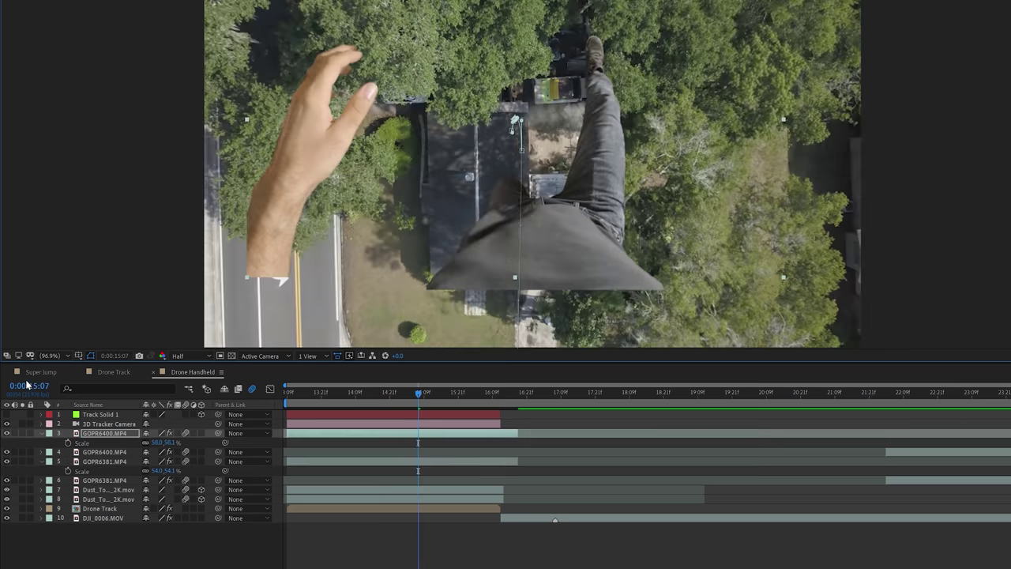
pyautogui.click(40, 372)
pyautogui.press('space')
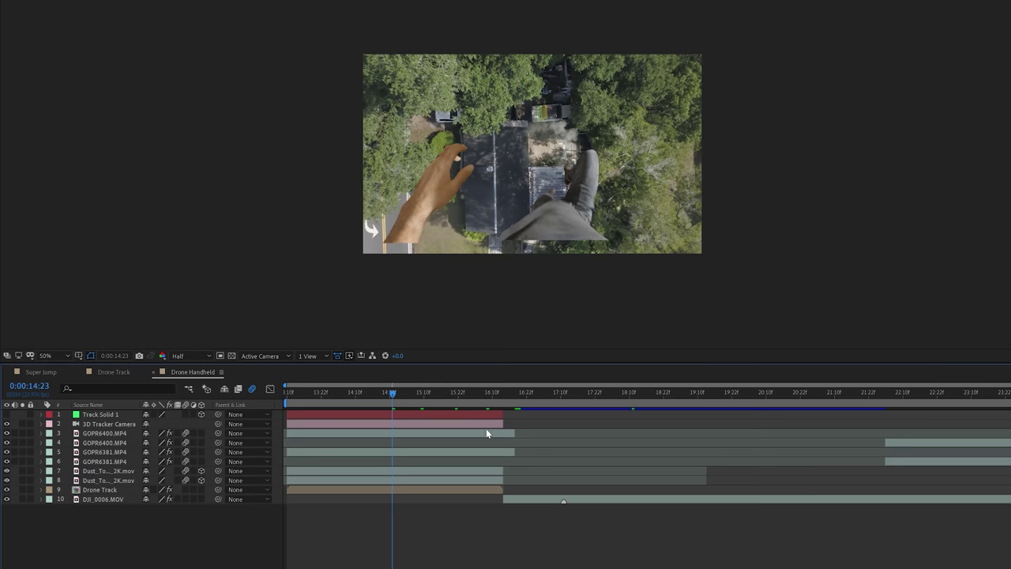
# Step: Keyframe small alternating Position shifts on the earlier arm and body clips together, starting at 0:00:14:23 in Drone Handheld
pyautogui.click(486, 433)
pyautogui.keyDown('ctrl'); pyautogui.click(482, 454); pyautogui.keyUp('ctrl')
pyautogui.press('p')
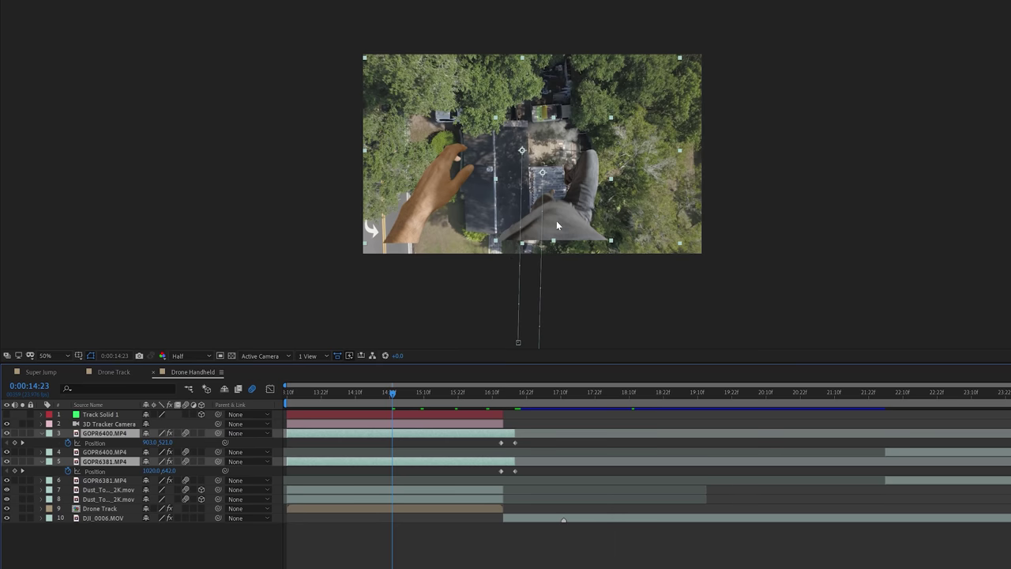
pyautogui.moveTo(553, 227); pyautogui.dragTo(552, 216)
pyautogui.moveTo(392, 393); pyautogui.dragTo(405, 392)
pyautogui.moveTo(555, 211); pyautogui.dragTo(554, 223)
pyautogui.moveTo(404, 394); pyautogui.dragTo(422, 391)
pyautogui.moveTo(559, 214); pyautogui.dragTo(550, 219)
pyautogui.moveTo(422, 393); pyautogui.dragTo(436, 393)
pyautogui.moveTo(540, 227); pyautogui.dragTo(534, 213)
pyautogui.moveTo(435, 395); pyautogui.dragTo(447, 396)
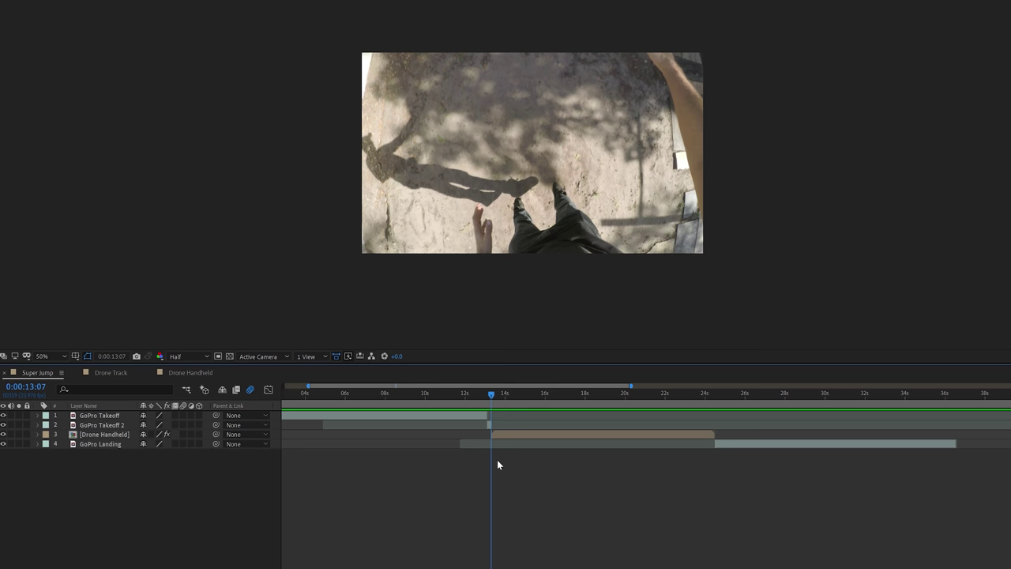
# Step: Pre-compose the GoPro Takeoff and GoPro Takeoff 2 layers in Super Jump as "GoPro Takeoff"
pyautogui.moveTo(493, 394)
pyautogui.mouseDown()
pyautogui.moveTo(629, 394)
pyautogui.moveTo(488, 401)
pyautogui.mouseUp()
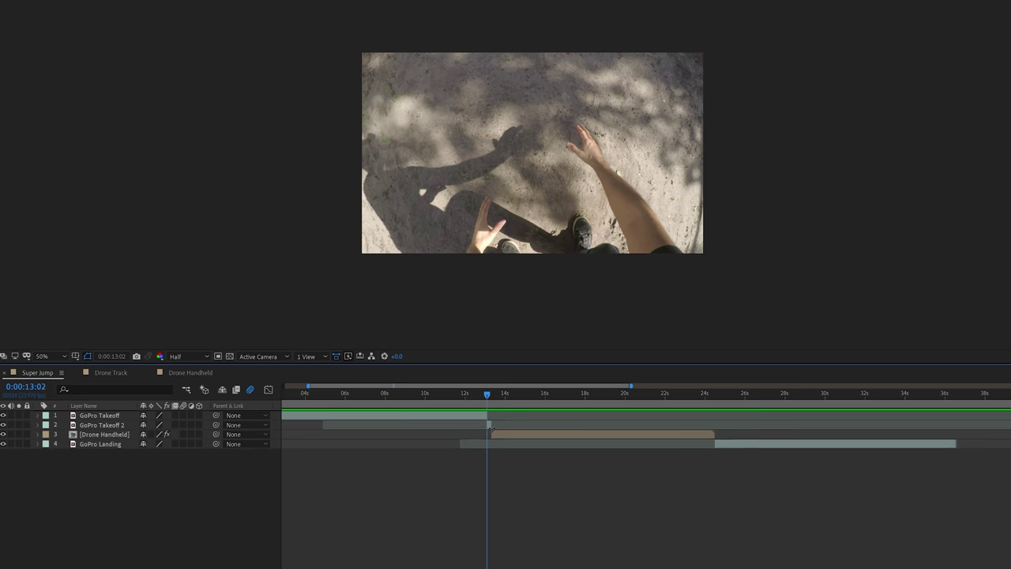
pyautogui.scroll(3, 492, 430)
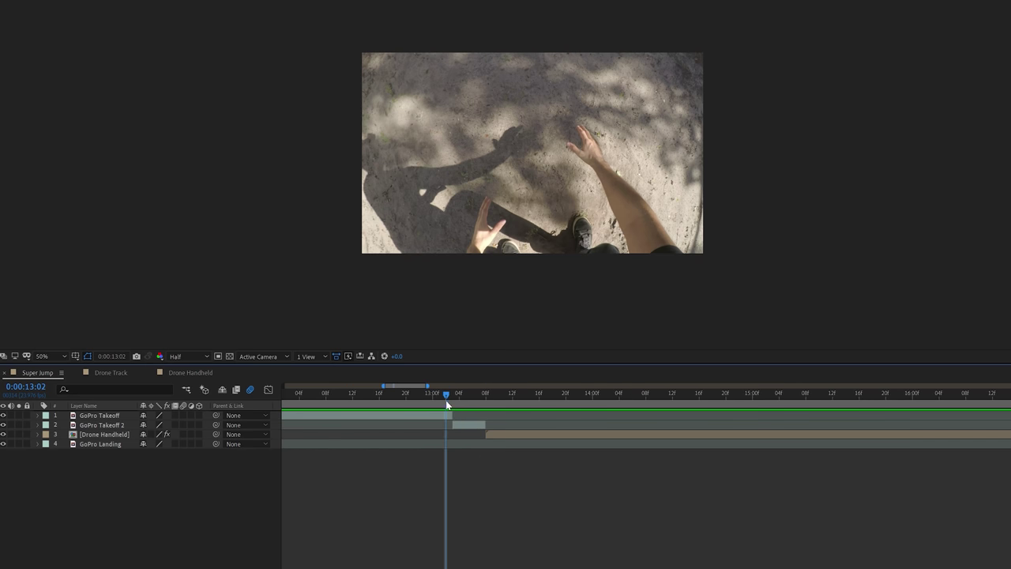
pyautogui.moveTo(448, 398); pyautogui.dragTo(479, 401)
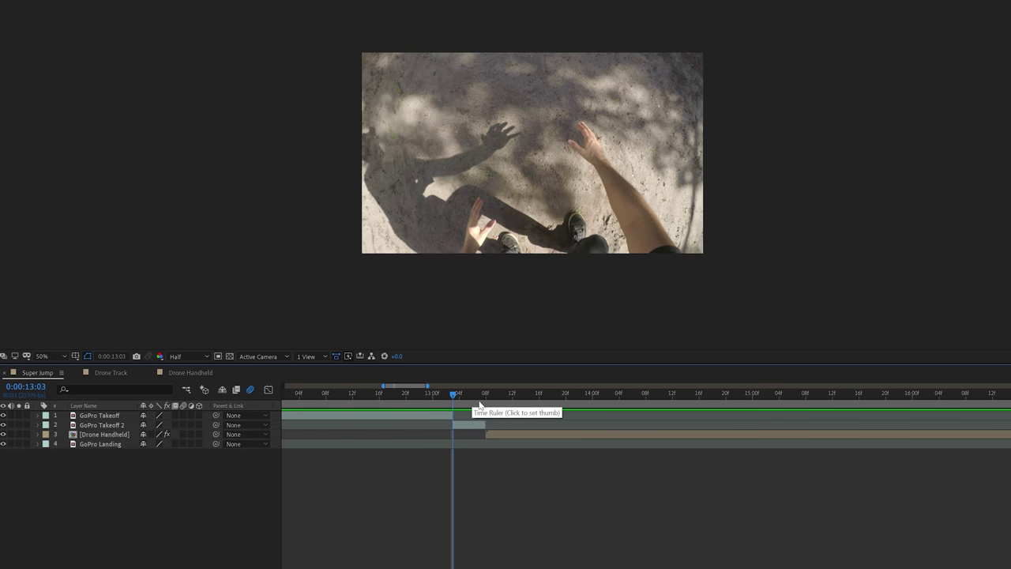
pyautogui.click(467, 426)
pyautogui.keyDown('shift'); pyautogui.click(458, 416); pyautogui.keyUp('shift')
pyautogui.rightClick(463, 425)
pyautogui.click(498, 369)
pyautogui.write('GoPro Takeoff')
pyautogui.press('Return')
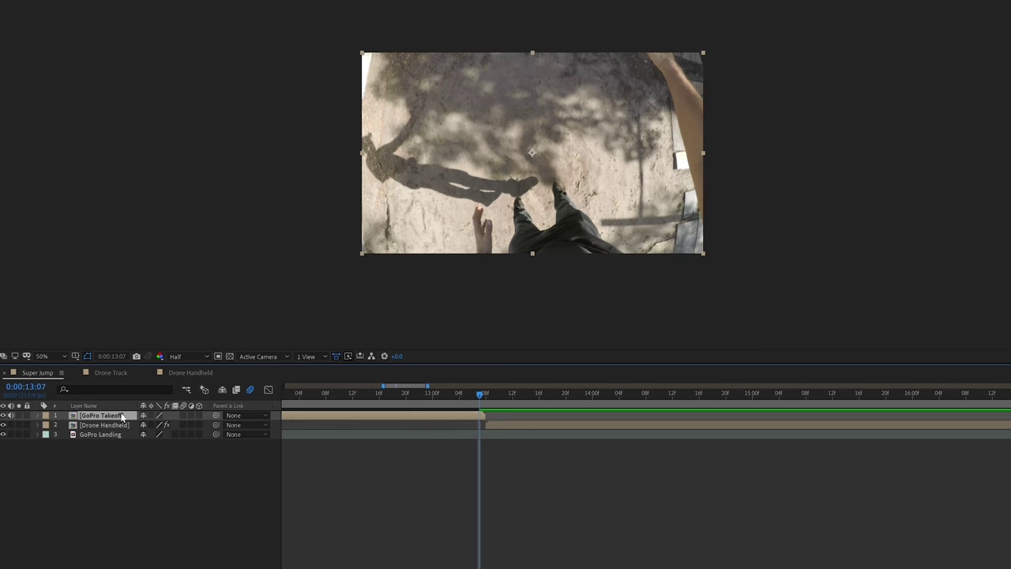
# Step: Scale the GoPro Takeoff pre-comp to 120% and shift its body toward where the drone shot's body appears
pyautogui.press('s')
pyautogui.moveTo(173, 427); pyautogui.dragTo(188, 427)
pyautogui.moveTo(516, 274); pyautogui.dragTo(513, 263)
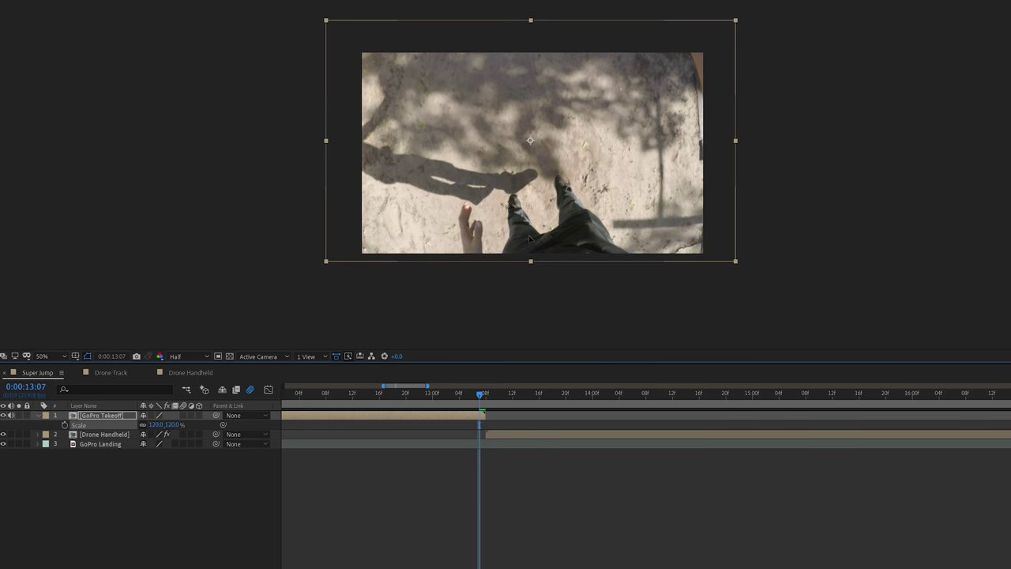
# Step: Fine-tune the GoPro Takeoff position at 0:00:13:07 by comparing its last frame with the first drone frame
pyautogui.press('pagedown')
pyautogui.press('pageup')
pyautogui.moveTo(553, 236); pyautogui.dragTo(547, 237)
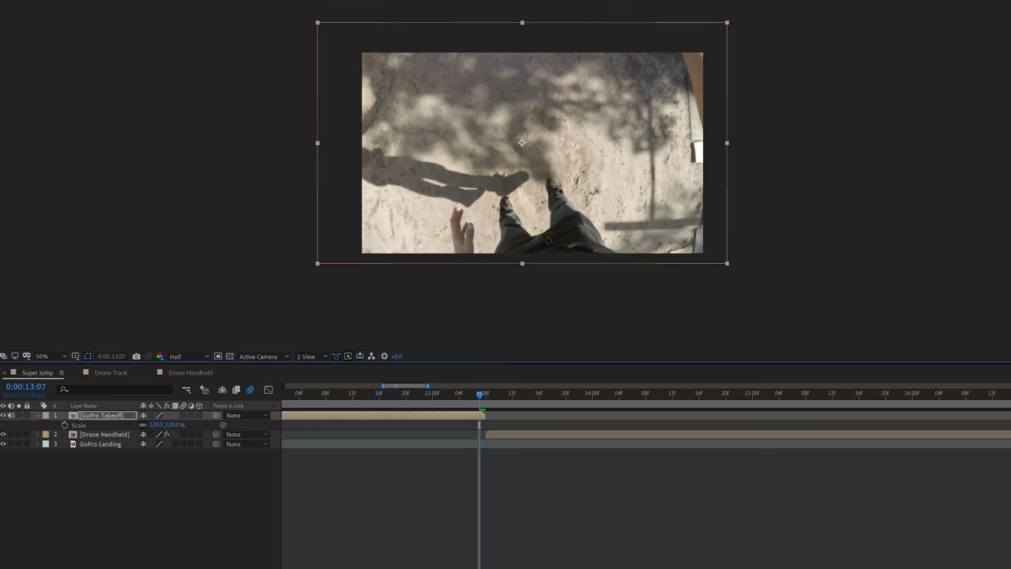
pyautogui.press('pagedown')
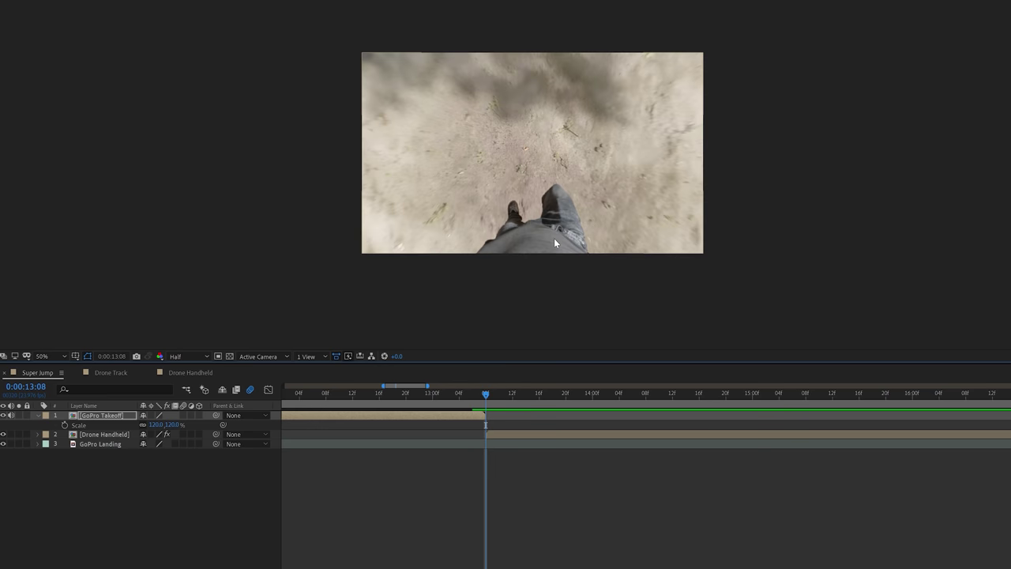
pyautogui.press('pageup')
pyautogui.press('pagedown')
pyautogui.press('pageup')
pyautogui.press('pagedown')
pyautogui.press('pageup')
pyautogui.press('pagedown')
pyautogui.press('pageup')
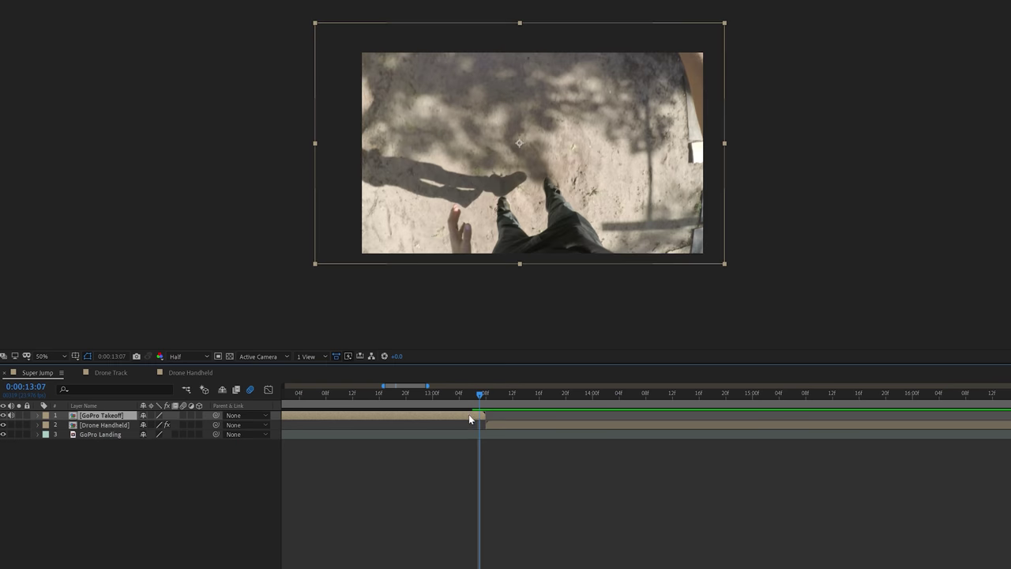
# Step: Duplicate the GoPro Takeoff pre-comp, rename the lower copy "Shadow" and trim its start to 0:00:13:07
pyautogui.hotkey('ctrl', 'd')
pyautogui.rightClick(112, 425)
pyautogui.click(135, 406)
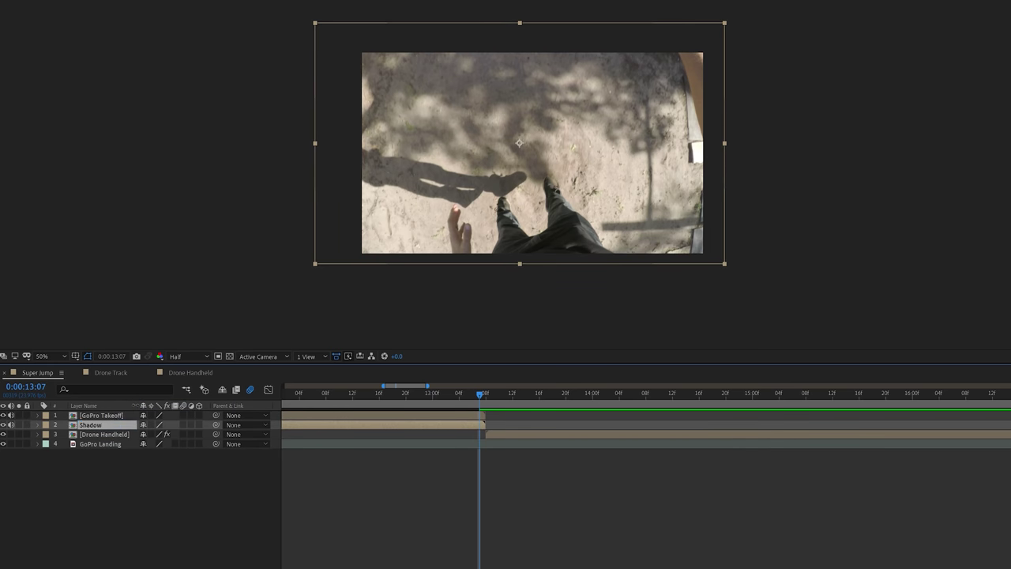
pyautogui.scroll(3, 482, 421)
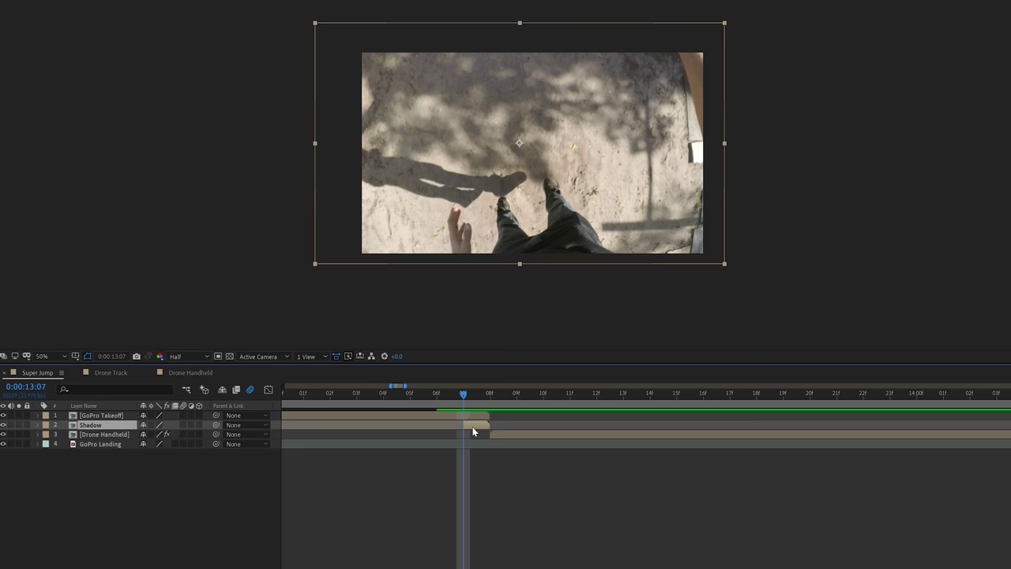
# Step: Freeze the Shadow layer on its 0:00:13:07 frame and trim it to a four-frame clip starting at 0:00:13:08
pyautogui.rightClick(472, 426)
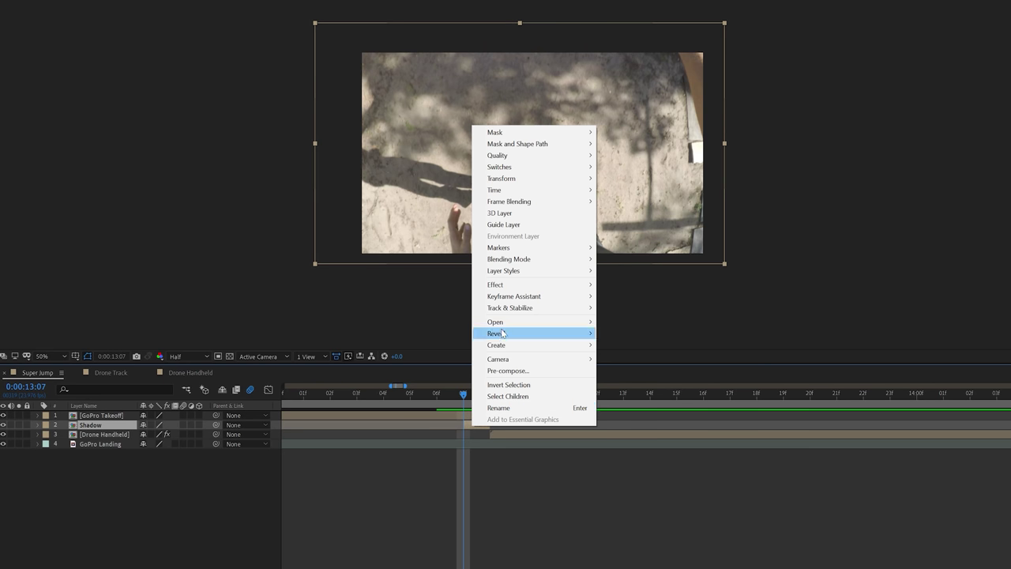
pyautogui.click(624, 224)
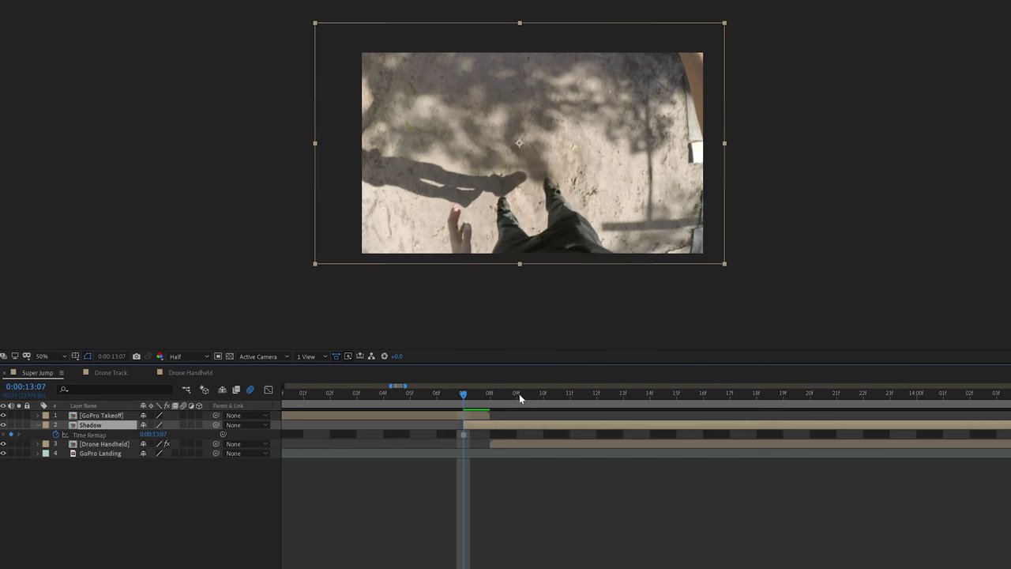
pyautogui.scroll(-3, 518, 400)
pyautogui.moveTo(486, 394); pyautogui.dragTo(452, 424)
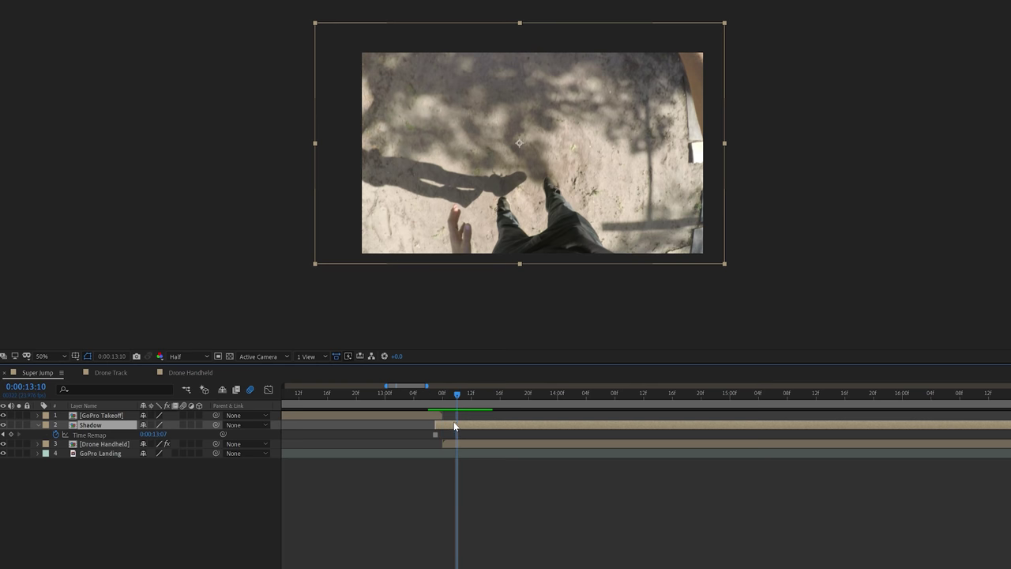
pyautogui.hotkey('alt', ']')
pyautogui.click(437, 396)
pyautogui.moveTo(439, 424); pyautogui.dragTo(443, 424)
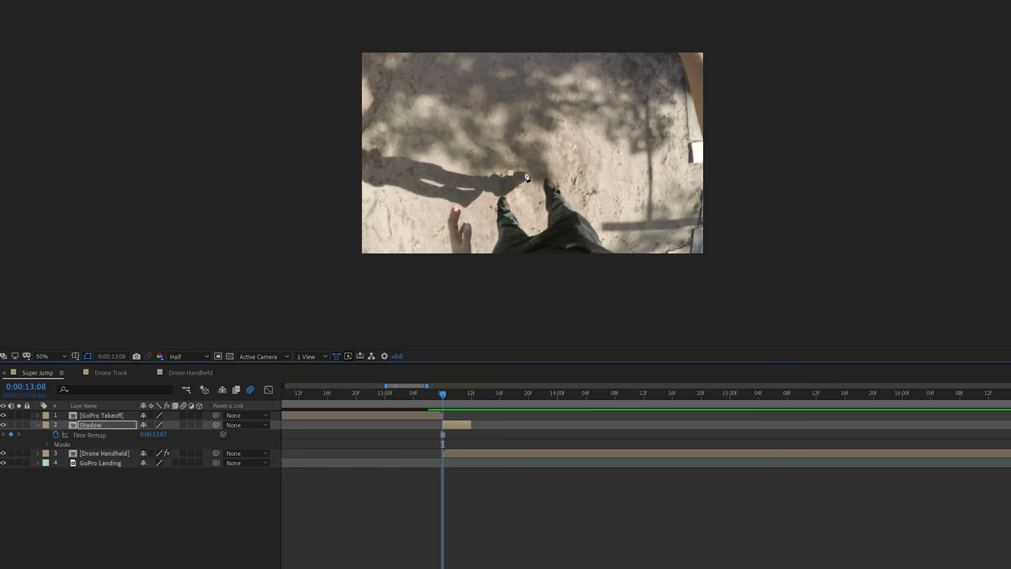
# Step: Mask the jumper's legs and arm shadow on the Shadow layer and set the Mask Feather to 143 pixels
pyautogui.click(501, 198)
pyautogui.click(481, 193)
pyautogui.click(414, 192)
pyautogui.click(360, 182)
pyautogui.moveTo(345, 142); pyautogui.dragTo(382, 91)
pyautogui.moveTo(380, 117); pyautogui.dragTo(368, 129)
pyautogui.click(361, 141)
pyautogui.click(377, 151)
pyautogui.click(476, 176)
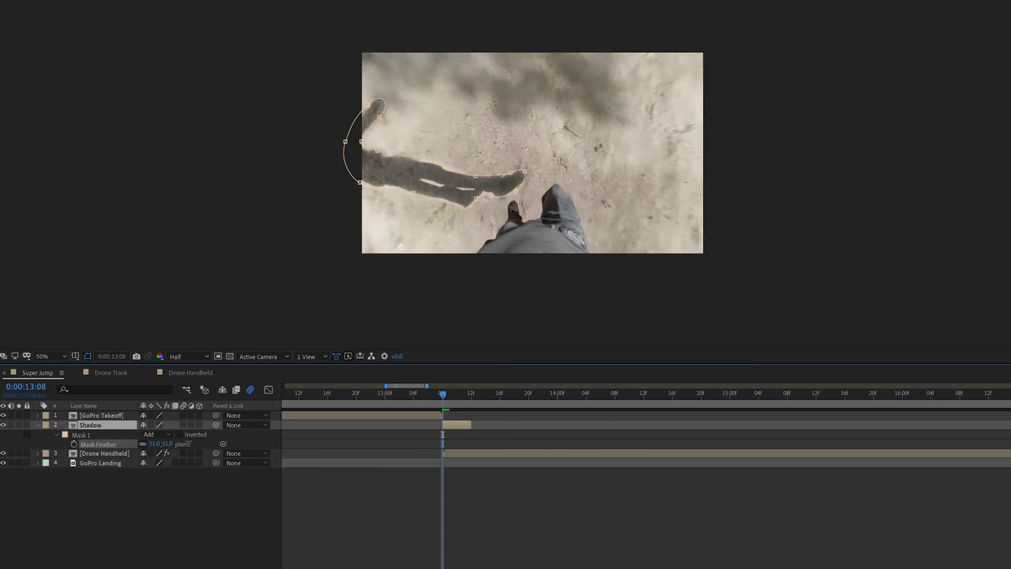
pyautogui.moveTo(189, 443)
pyautogui.mouseDown()
pyautogui.moveTo(205, 440)
pyautogui.moveTo(189, 443)
pyautogui.mouseUp()
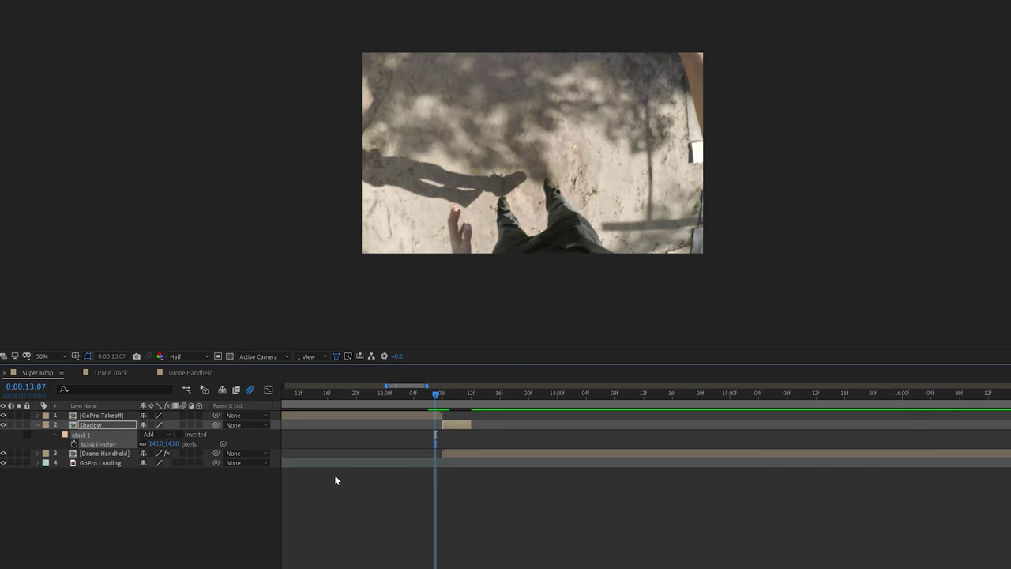
# Step: Keyframe the Shadow layer's Position leftward out of frame from 638, 434 at 0:00:13:08 to 0:00:13:10, trimming the layer to three frames
pyautogui.press('p')
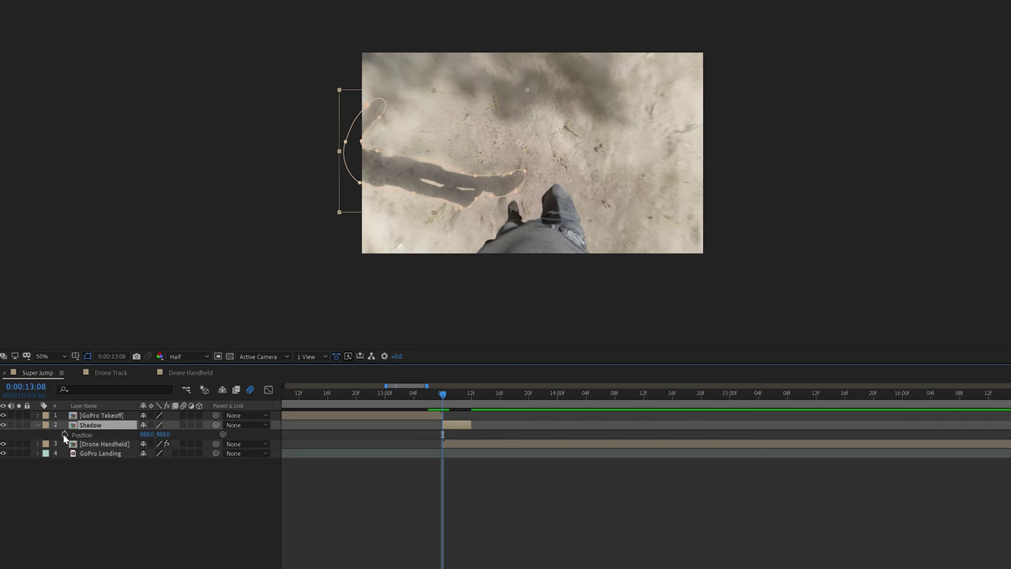
pyautogui.moveTo(456, 177); pyautogui.dragTo(320, 161)
pyautogui.press('pagedown')
pyautogui.press('pagedown')
pyautogui.press('pagedown')
pyautogui.moveTo(471, 425); pyautogui.dragTo(464, 426)
# Step: Step frame by frame through the takeoff cut from 0:00:13:07 to check how the shadow slides away
pyautogui.press('pageup')
pyautogui.press('pageup')
pyautogui.press('pageup')
pyautogui.press('pageup')
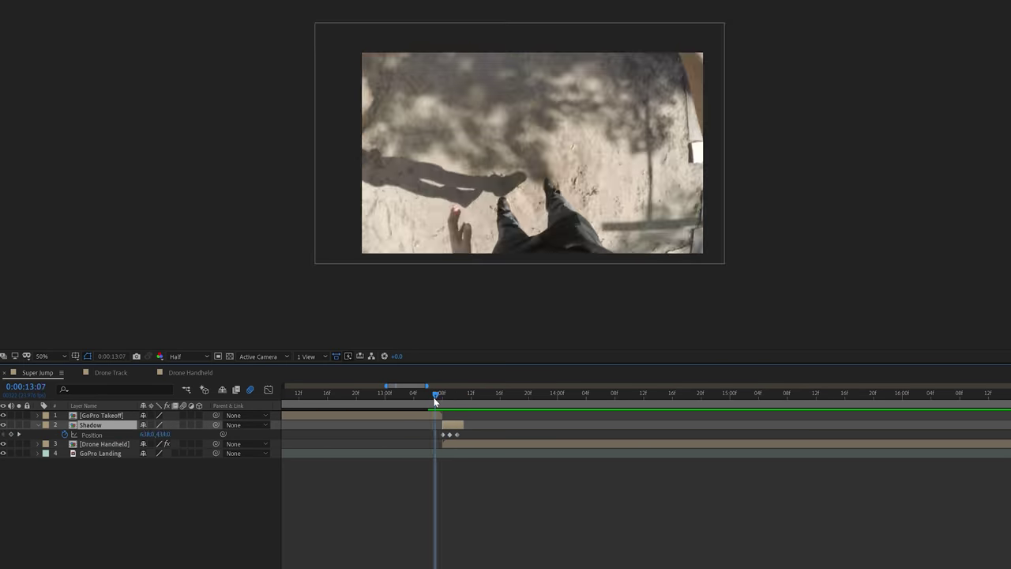
pyautogui.press('pagedown')
pyautogui.press('pagedown')
pyautogui.press('pagedown')
pyautogui.press('pageup')
pyautogui.press('pageup')
pyautogui.click(461, 436)
pyautogui.click(450, 427)
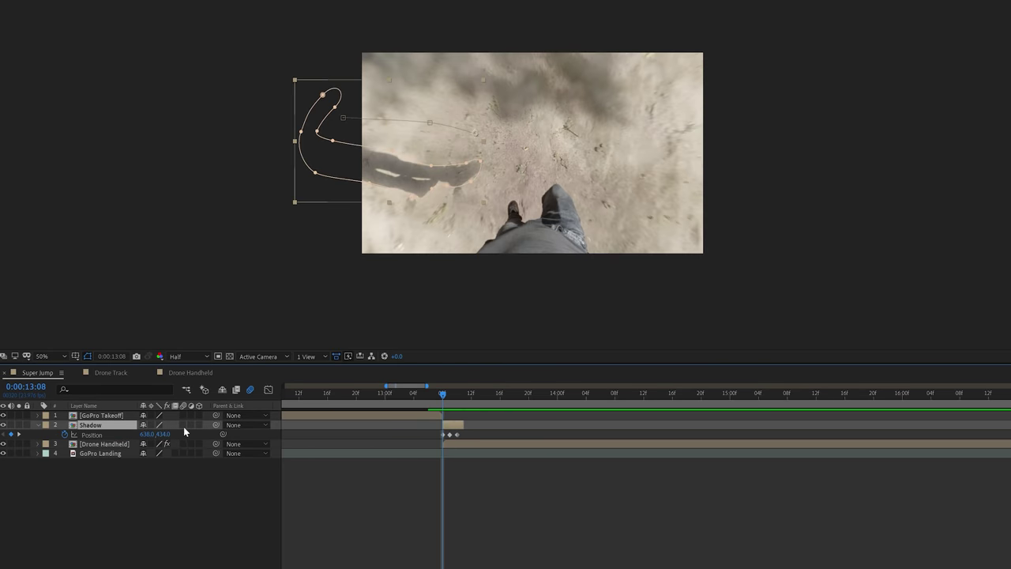